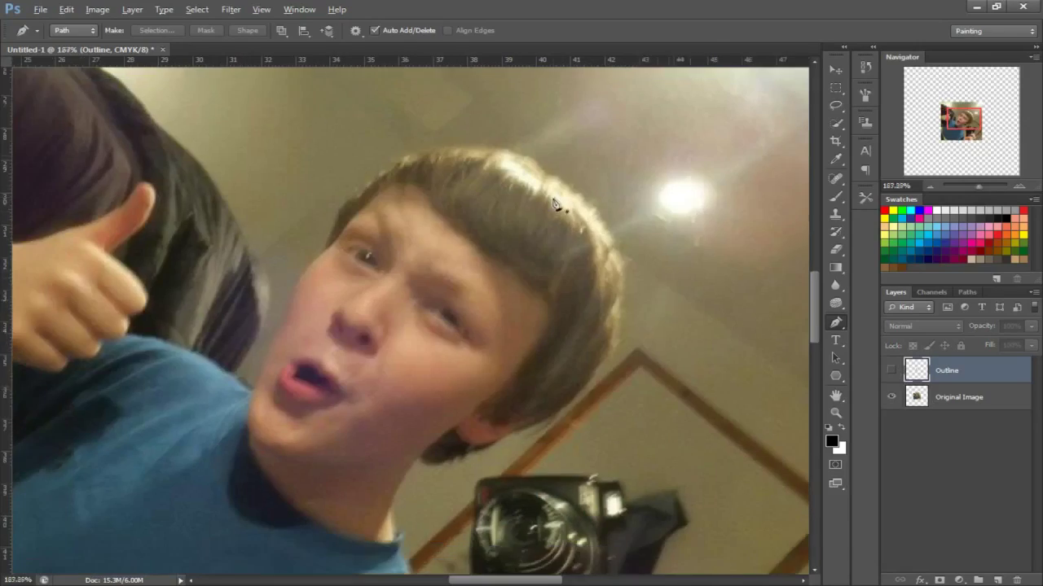
- Hide the Original Image layer and show the Outline layer, looking over the face line drawing
scroll(419, 261, up, 4)
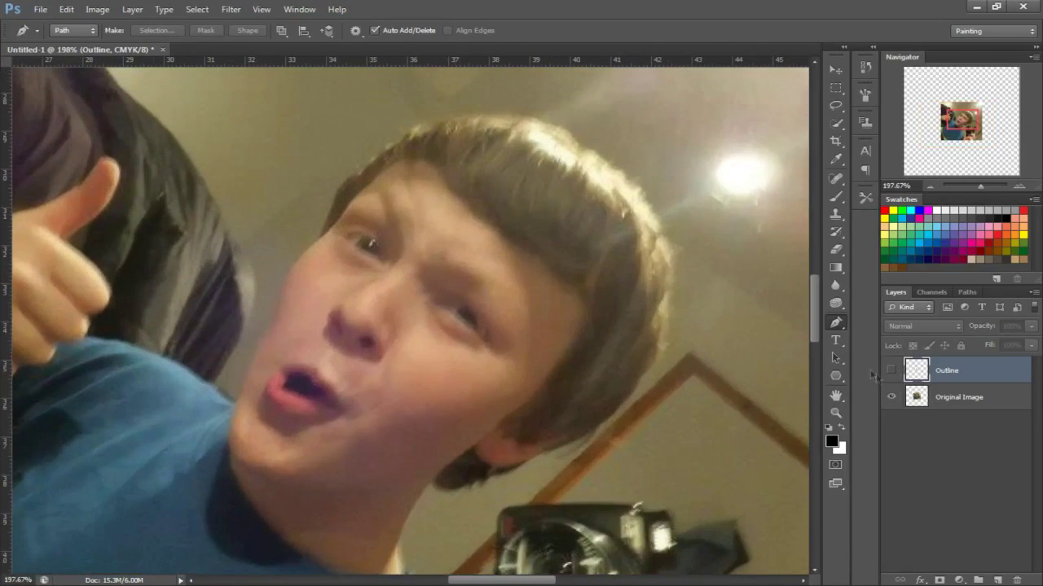
click(896, 397)
click(891, 371)
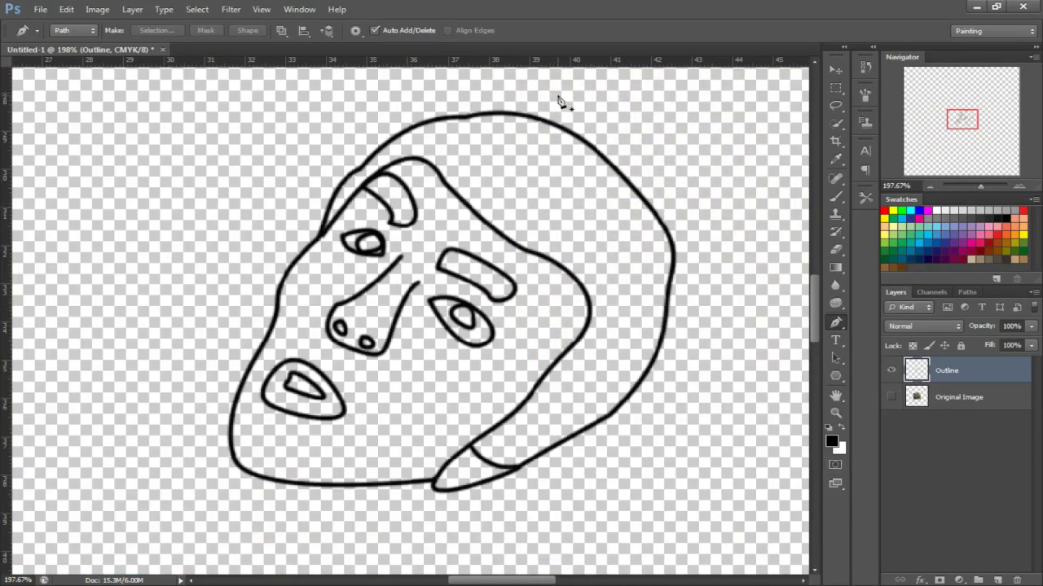
scroll(602, 334, up, 1)
scroll(615, 326, up, 2)
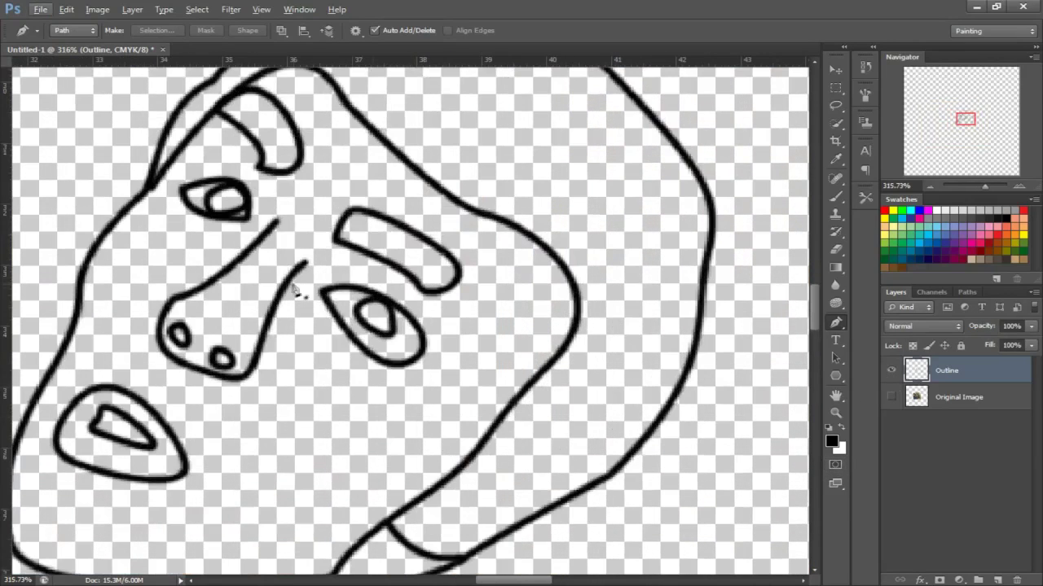
scroll(290, 248, up, 2)
scroll(295, 246, down, 3)
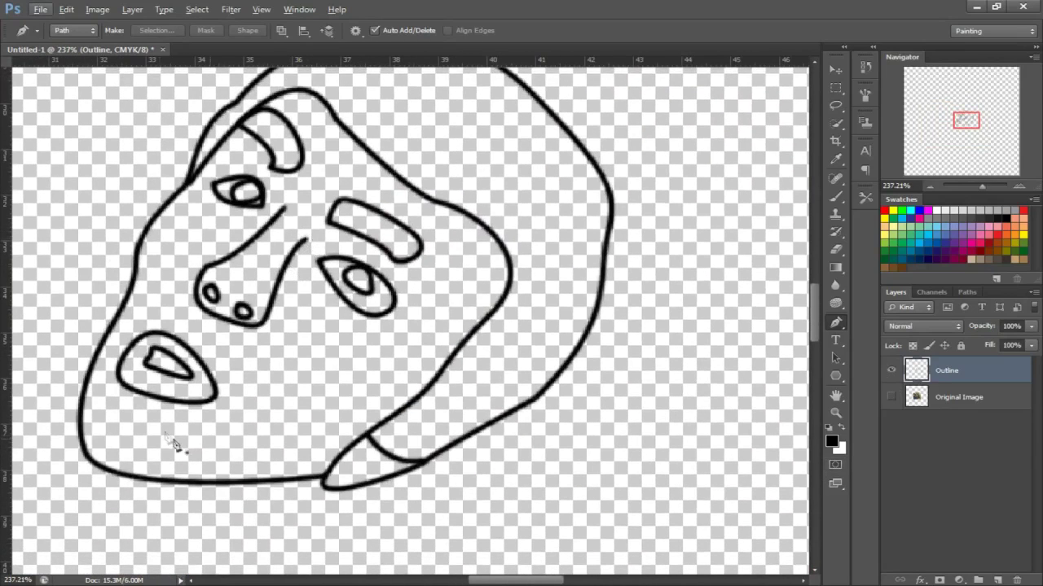
scroll(167, 354, up, 2)
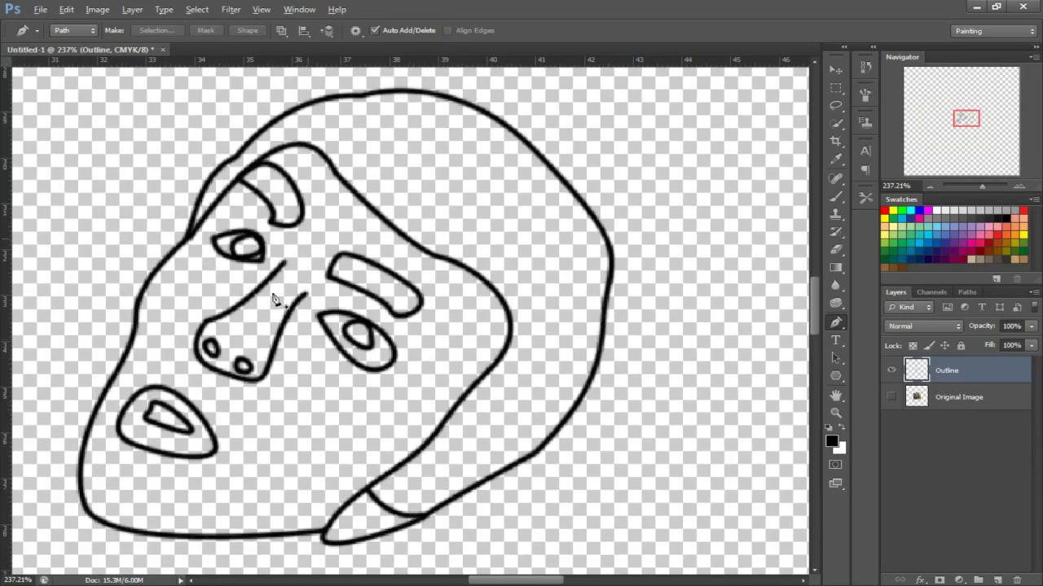
- Switch to the Brush tool and set its size to 16 px
key(alt)
key(b)
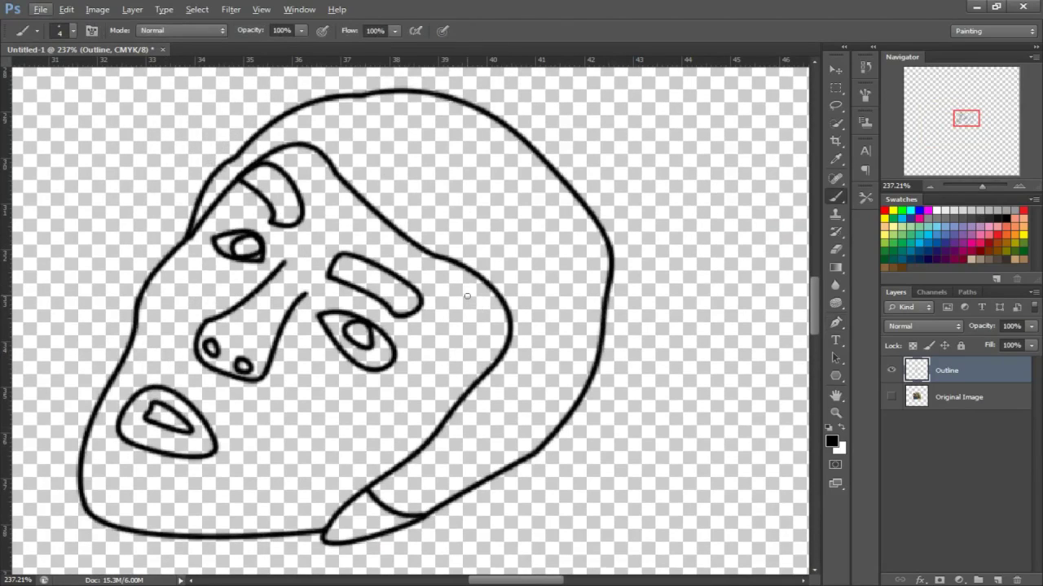
click(74, 32)
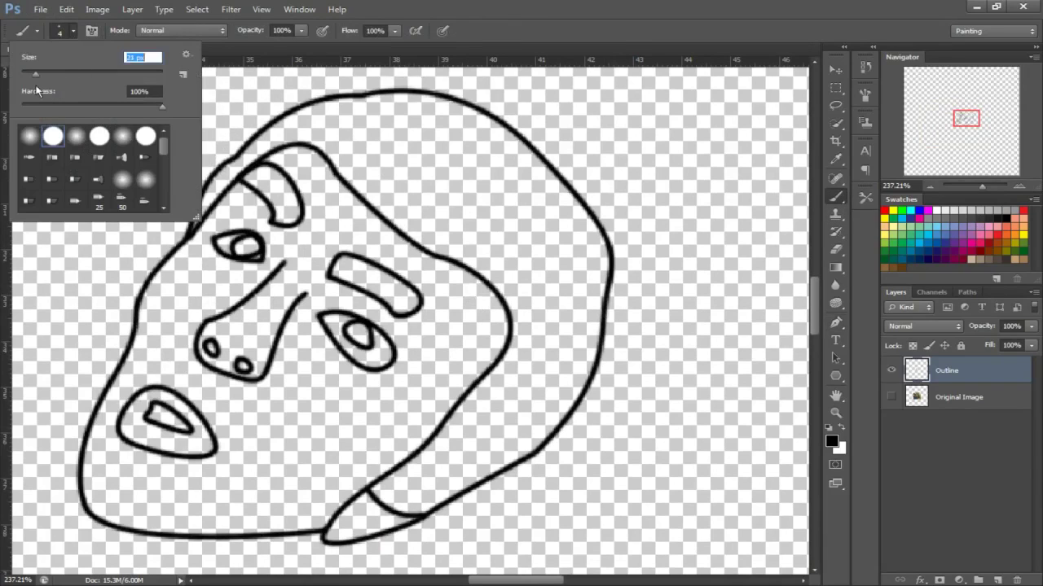
right_click(233, 93)
click(170, 92)
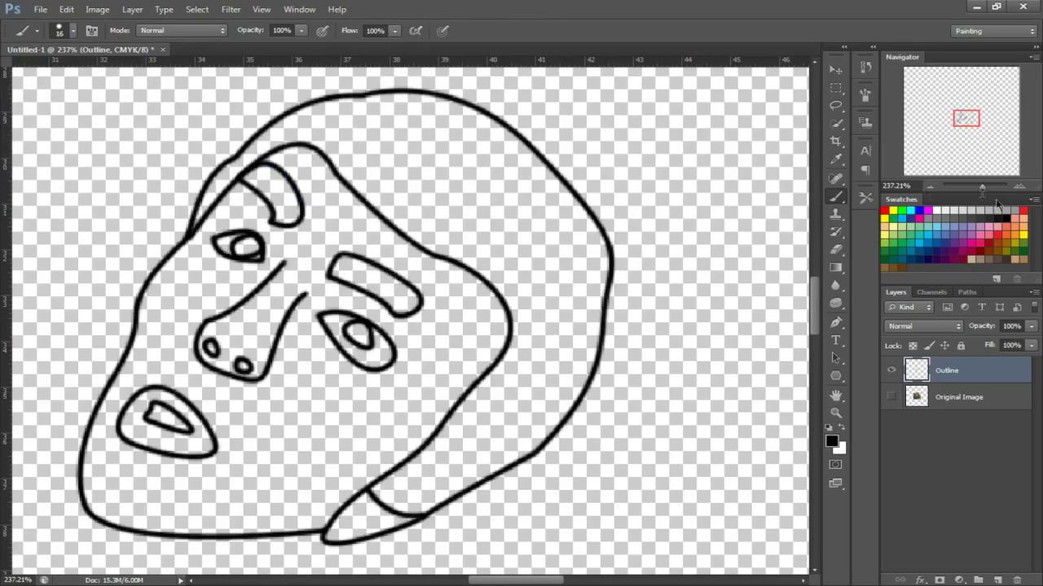
- Show the Original Image layer and sample the cheek's skin tone as foreground colour, undoing the test strokes painted on the cheek
click(891, 398)
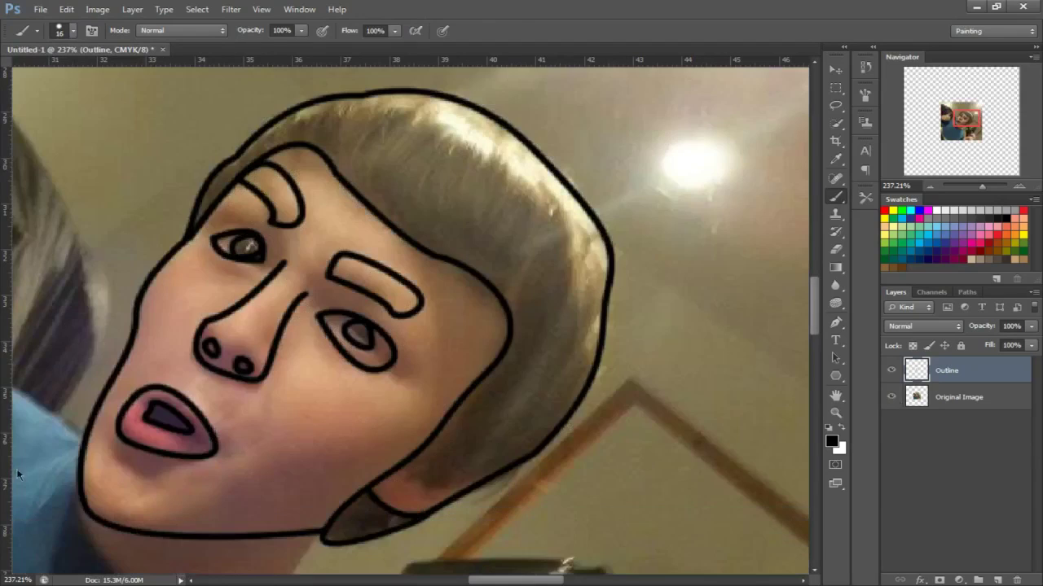
mouse_move(329, 406)
mouse_down()
mouse_move(332, 421)
mouse_move(334, 401)
mouse_move(319, 417)
mouse_move(307, 389)
mouse_up()
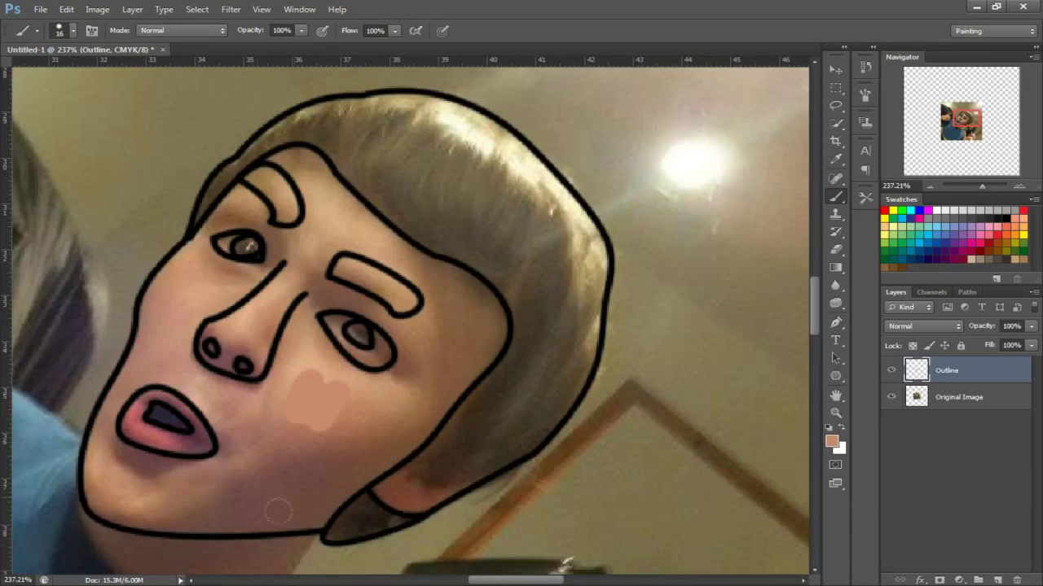
drag(319, 429, 383, 416)
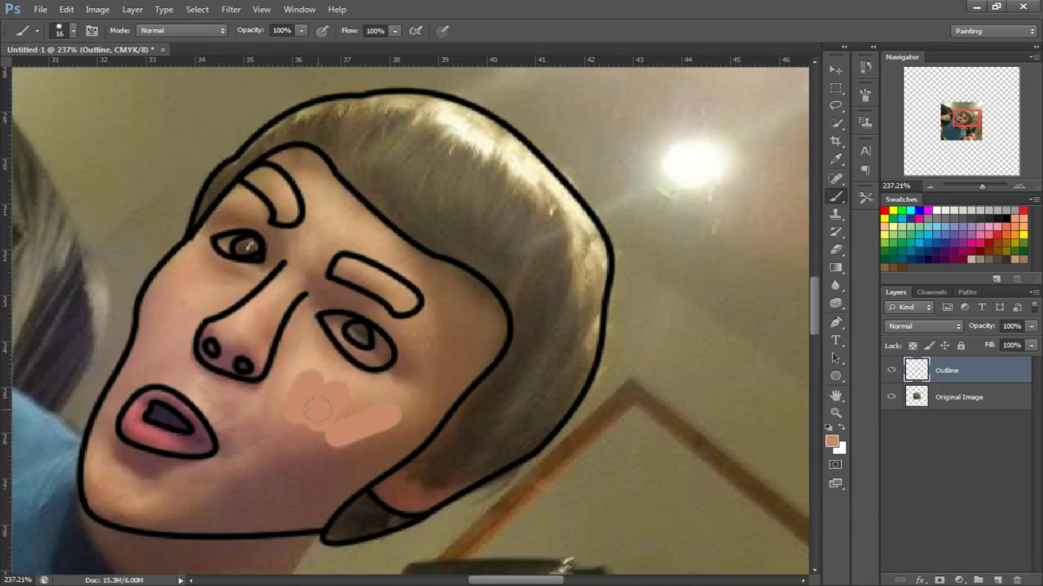
drag(298, 417, 270, 457)
key(ctrl+z)
key(ctrl+alt+z)
key(ctrl+alt+z)
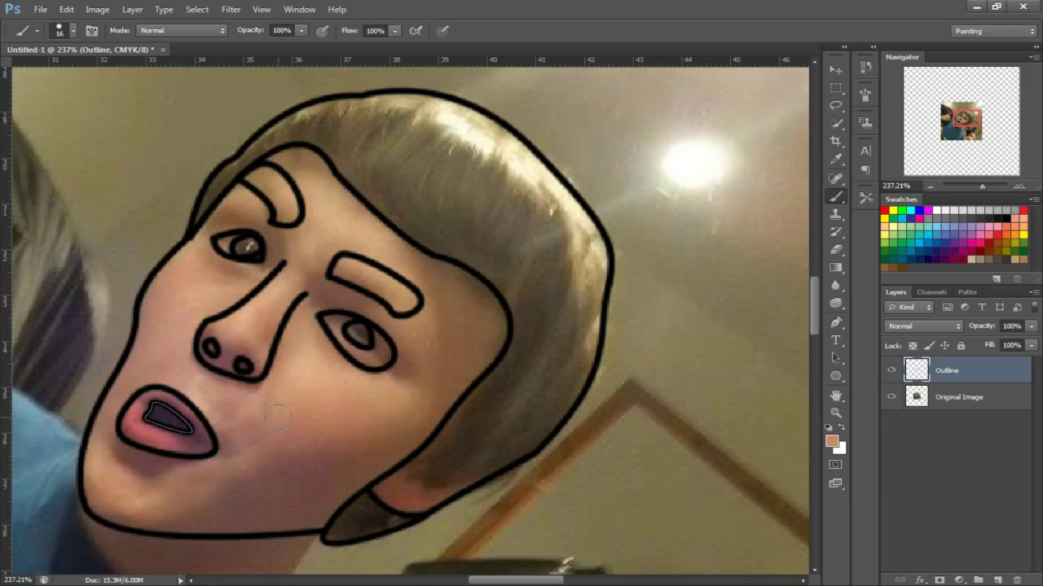
key(ctrl+alt+z)
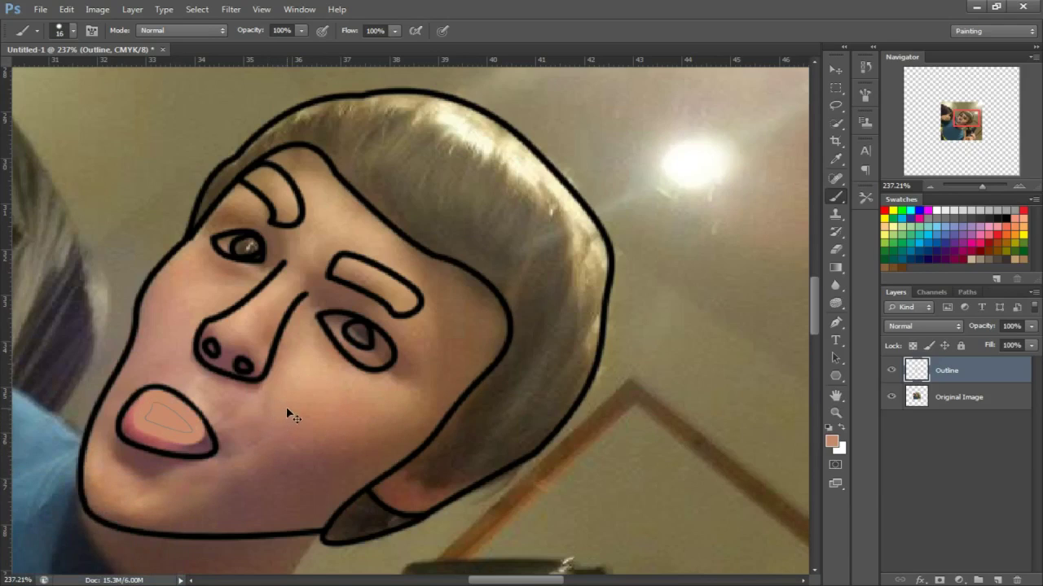
key(ctrl+shift+z)
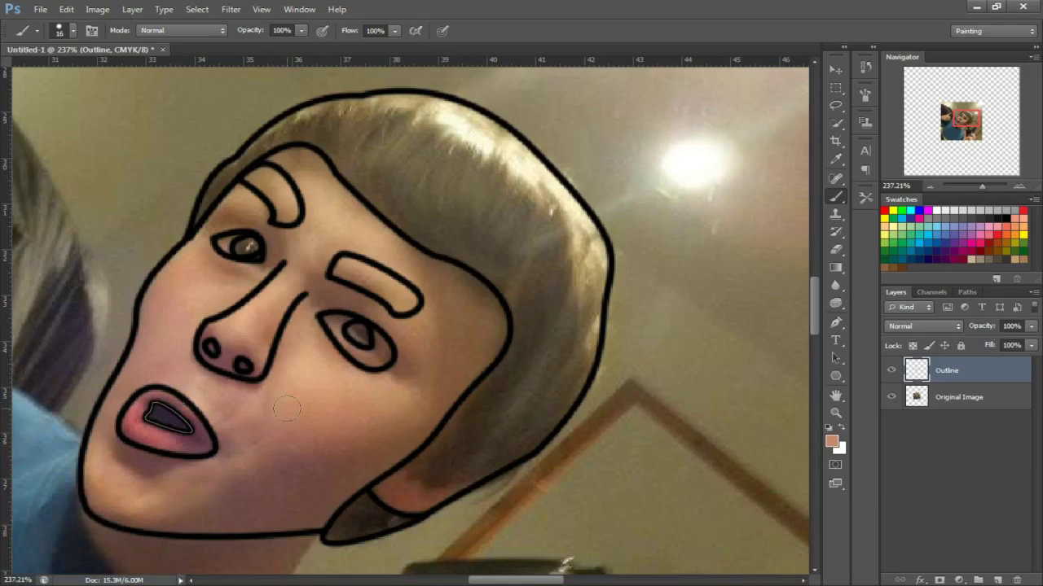
click(835, 322)
key(ctrl+alt+z)
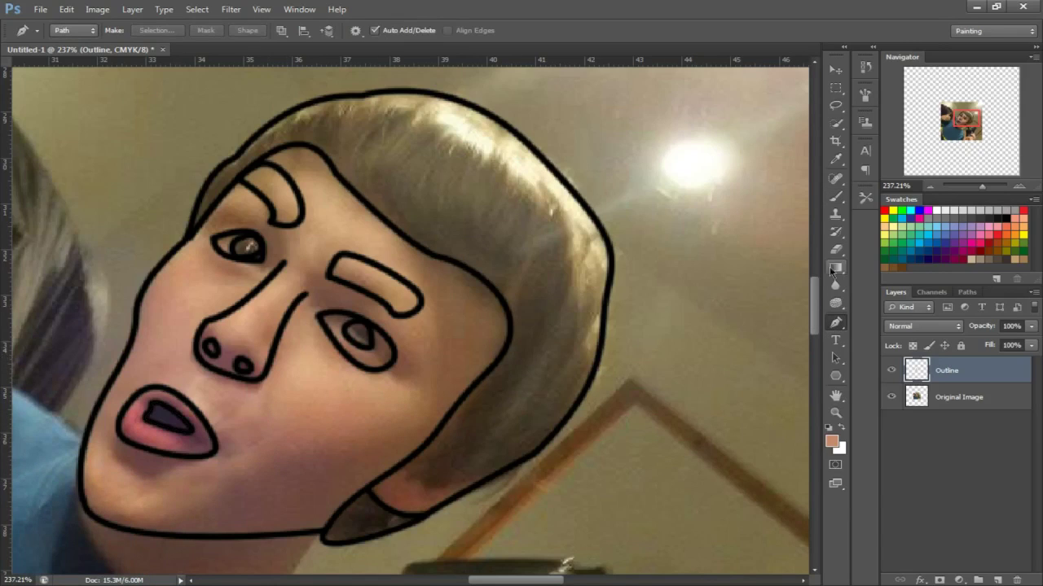
key(b)
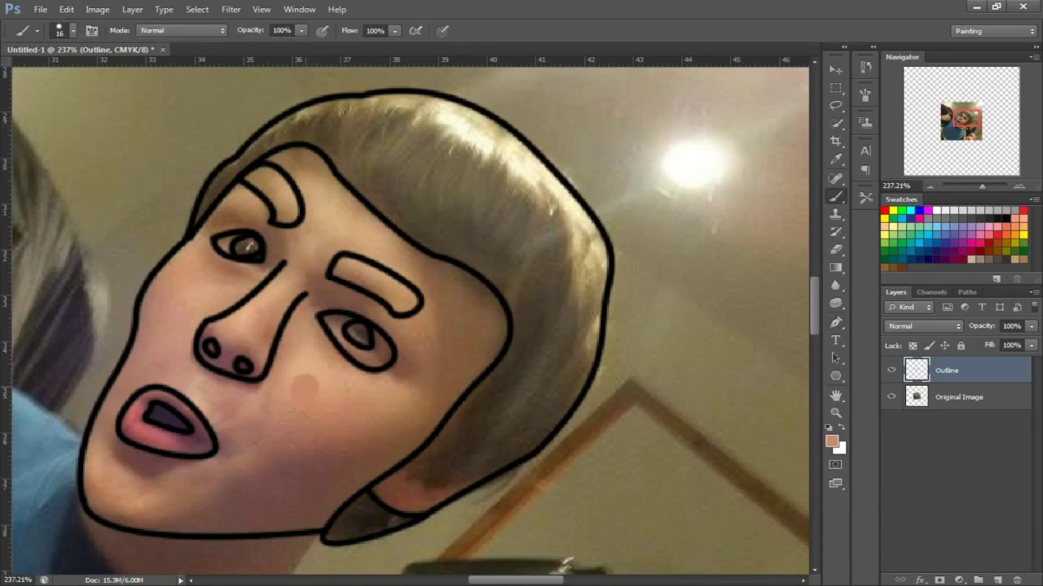
drag(306, 384, 295, 430)
key(ctrl+z)
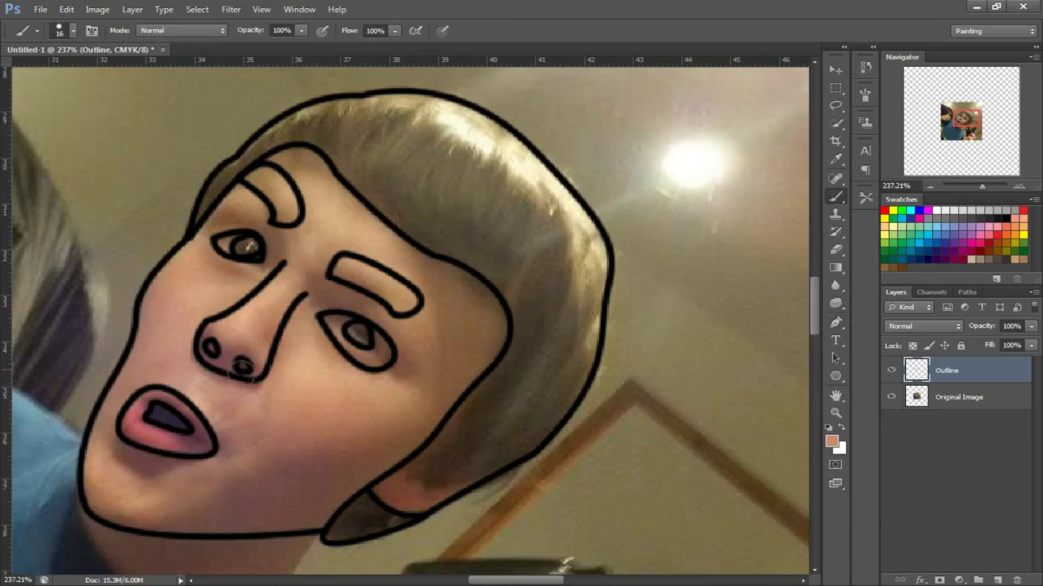
drag(311, 355, 314, 384)
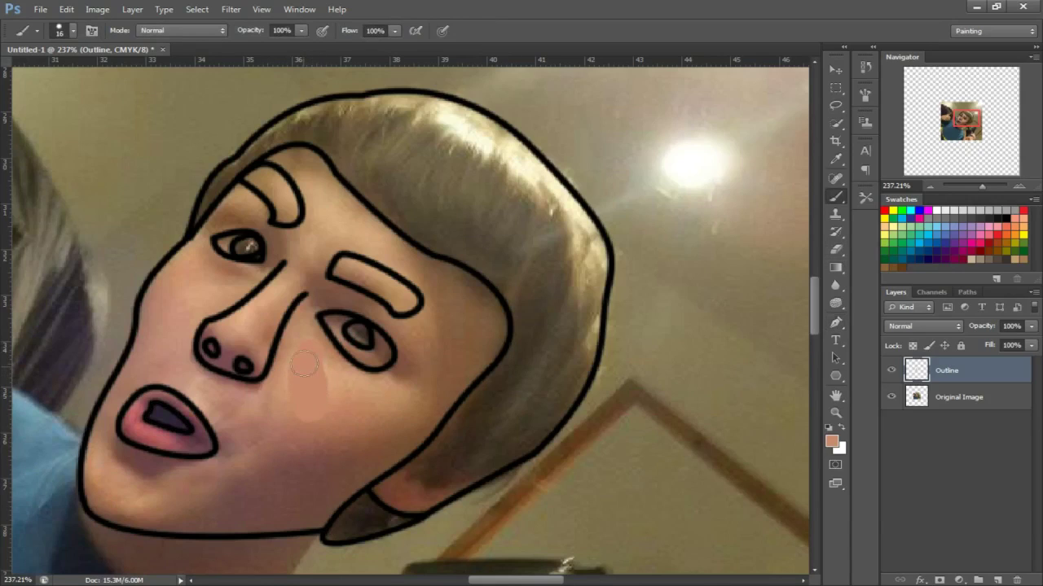
key(ctrl+z)
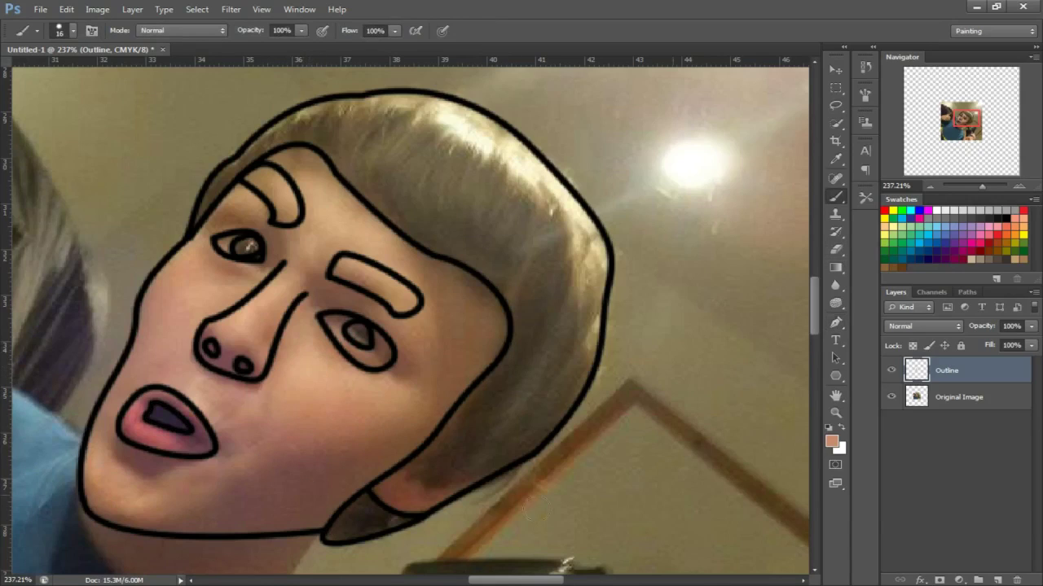
- Hide the Original Image layer and add a new layer named Skin directly below the Outline layer
click(893, 396)
click(891, 371)
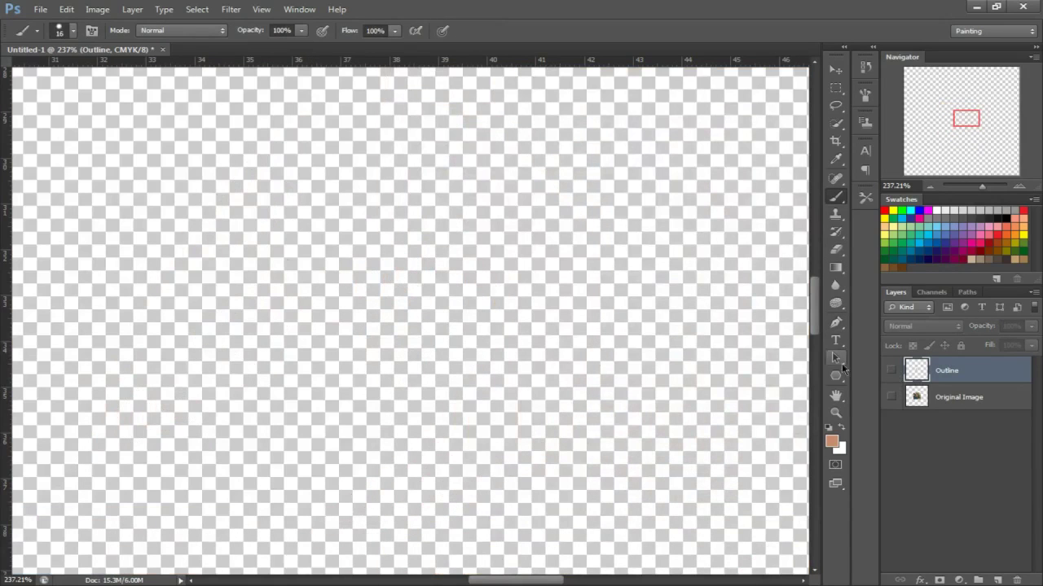
click(891, 370)
click(977, 580)
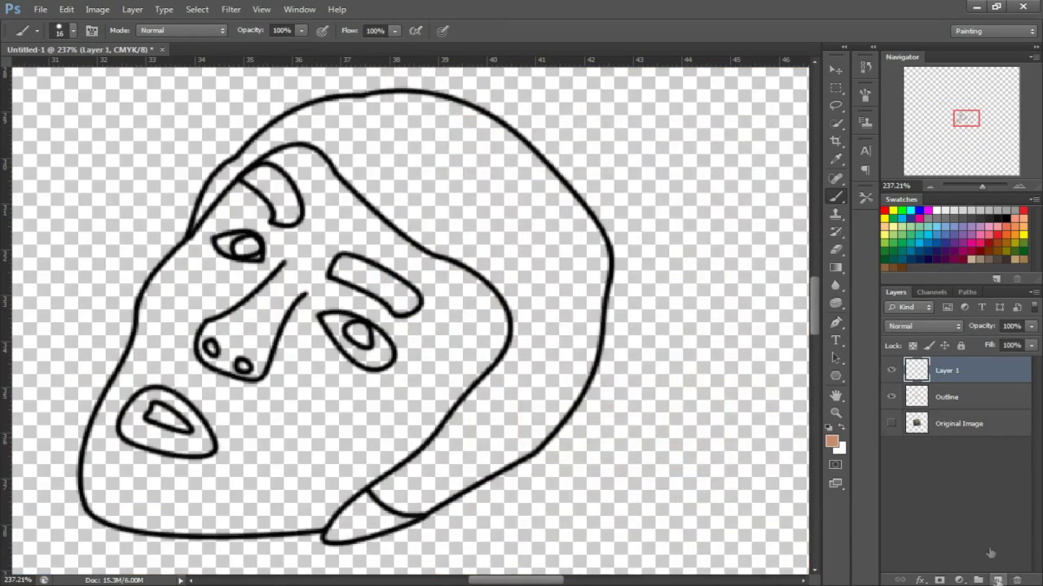
double_click(944, 371)
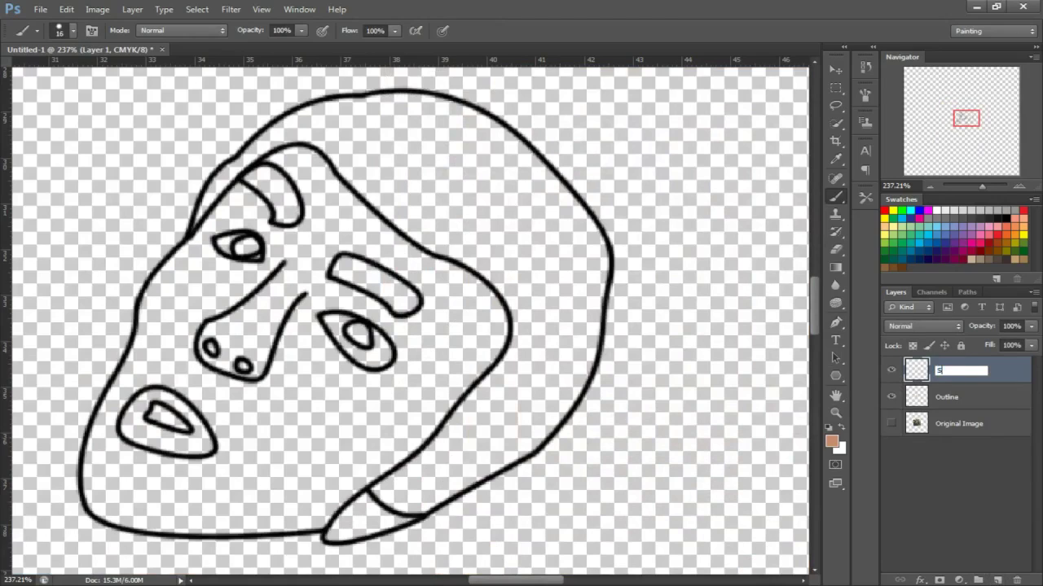
key(Return)
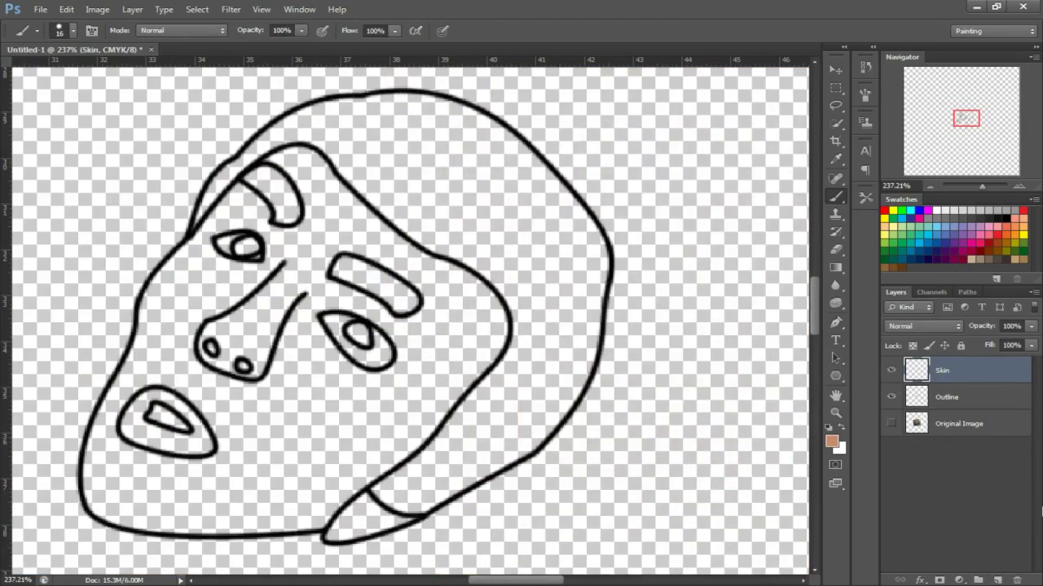
drag(1003, 386, 998, 411)
- Roughly paint the cheek, nose and larger eye area with the skin tone on the Skin layer
drag(341, 417, 415, 285)
mouse_move(300, 366)
mouse_down()
mouse_move(370, 271)
mouse_move(268, 349)
mouse_move(330, 366)
mouse_up()
mouse_move(358, 322)
mouse_down()
mouse_move(231, 395)
mouse_move(312, 377)
mouse_move(289, 418)
mouse_move(264, 428)
mouse_move(317, 429)
mouse_move(365, 380)
mouse_move(411, 361)
mouse_move(425, 312)
mouse_move(400, 364)
mouse_move(430, 292)
mouse_move(395, 250)
mouse_up()
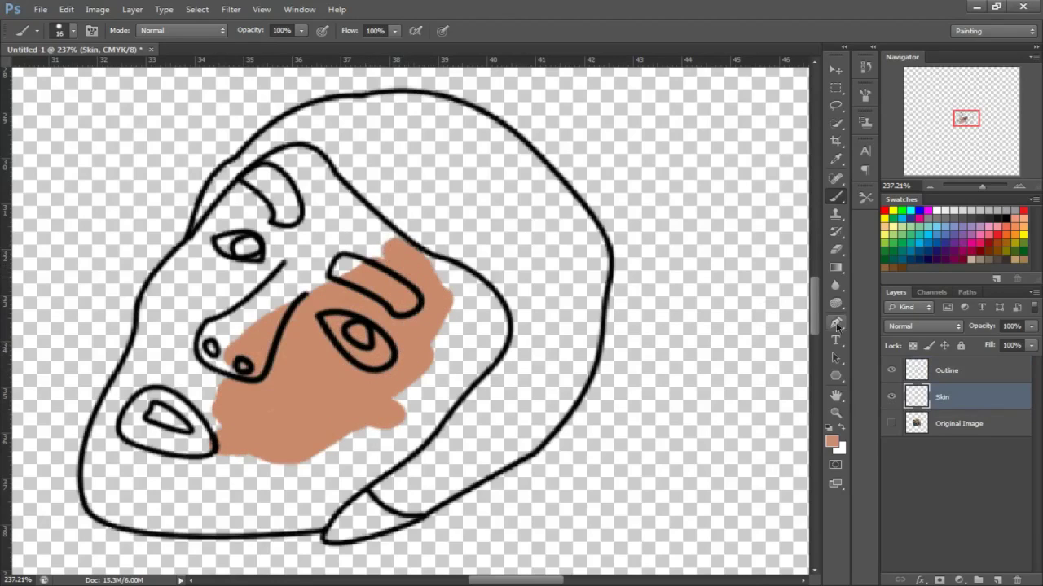
- Extend the skin colour along the temple and forehead up to the hairline outline, undoing the last misplaced stroke
scroll(444, 259, up, 3)
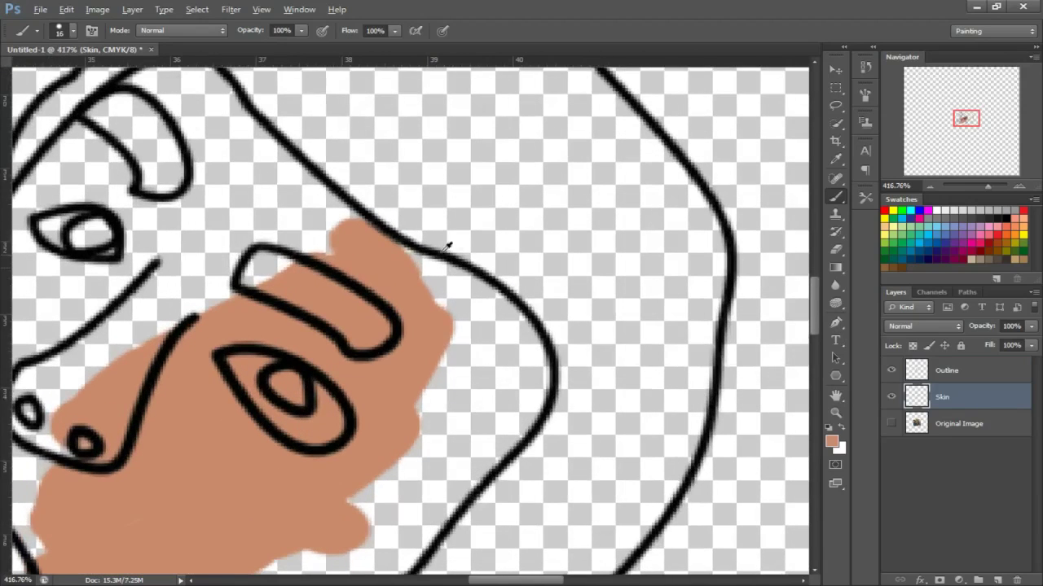
mouse_move(399, 266)
mouse_down()
mouse_move(480, 301)
mouse_move(518, 339)
mouse_move(532, 380)
mouse_move(479, 449)
mouse_up()
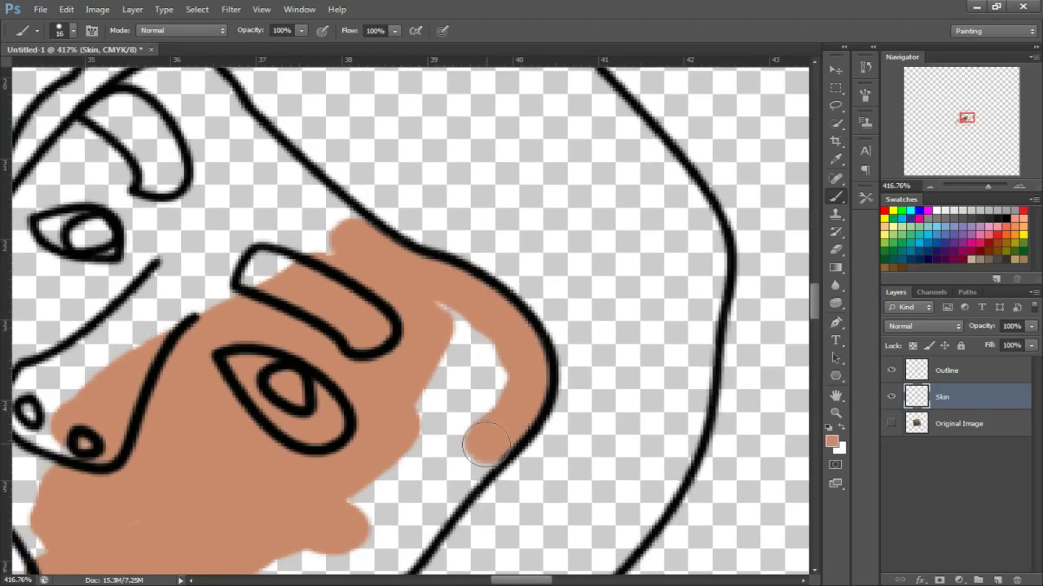
mouse_move(457, 326)
mouse_down()
mouse_move(500, 379)
mouse_move(460, 419)
mouse_move(431, 391)
mouse_move(427, 411)
mouse_up()
mouse_move(334, 236)
mouse_down()
mouse_move(330, 208)
mouse_move(210, 107)
mouse_up()
scroll(180, 173, up, 3)
mouse_move(129, 155)
mouse_down()
mouse_move(165, 137)
mouse_move(223, 154)
mouse_move(163, 212)
mouse_move(220, 214)
mouse_move(200, 200)
mouse_move(106, 231)
mouse_move(187, 203)
mouse_move(324, 301)
mouse_move(269, 338)
mouse_move(131, 367)
mouse_up()
key(ctrl+z)
- Paint the skin colour over the lower cheek and mouth and along the jaw and chin outline
scroll(130, 367, down, 4)
mouse_move(424, 350)
mouse_down()
mouse_move(391, 424)
mouse_move(436, 407)
mouse_move(358, 485)
mouse_move(367, 488)
mouse_move(204, 500)
mouse_up()
scroll(330, 376, down, 3)
mouse_move(330, 377)
mouse_down()
mouse_move(210, 486)
mouse_move(186, 447)
mouse_move(135, 410)
mouse_move(57, 390)
mouse_up()
scroll(122, 387, left, 5)
mouse_move(204, 366)
mouse_down()
mouse_move(167, 343)
mouse_move(130, 374)
mouse_move(261, 163)
mouse_move(334, 102)
mouse_move(346, 122)
mouse_move(322, 216)
mouse_move(272, 273)
mouse_move(432, 489)
mouse_move(228, 489)
mouse_move(122, 471)
mouse_move(72, 429)
mouse_up()
drag(161, 471, 161, 514)
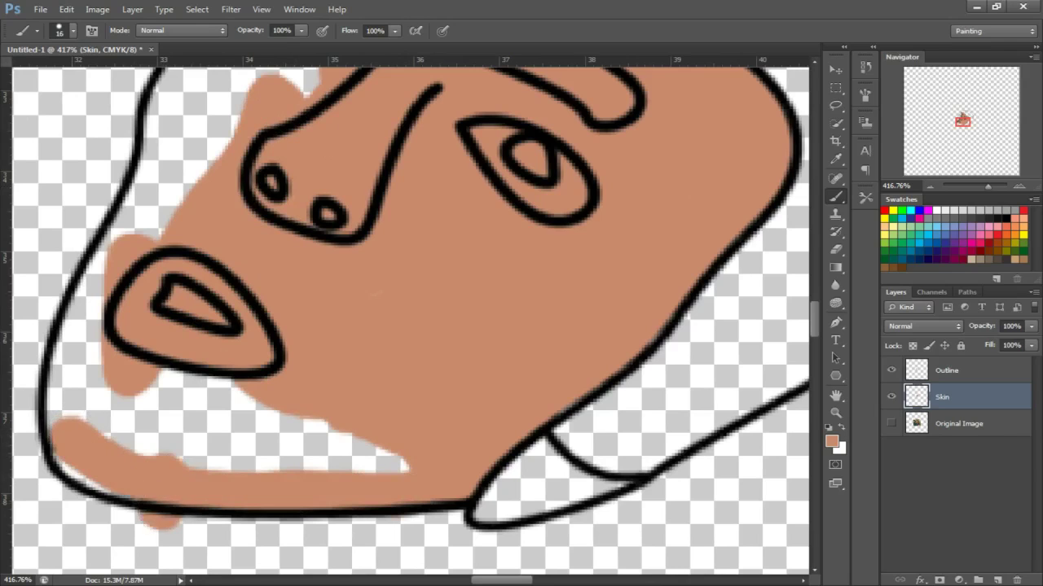
- Reduce the Eraser to 23 px, fine-tune its size and erase the skin paint spilling below the chin outline
scroll(154, 391, down, 2)
key(e)
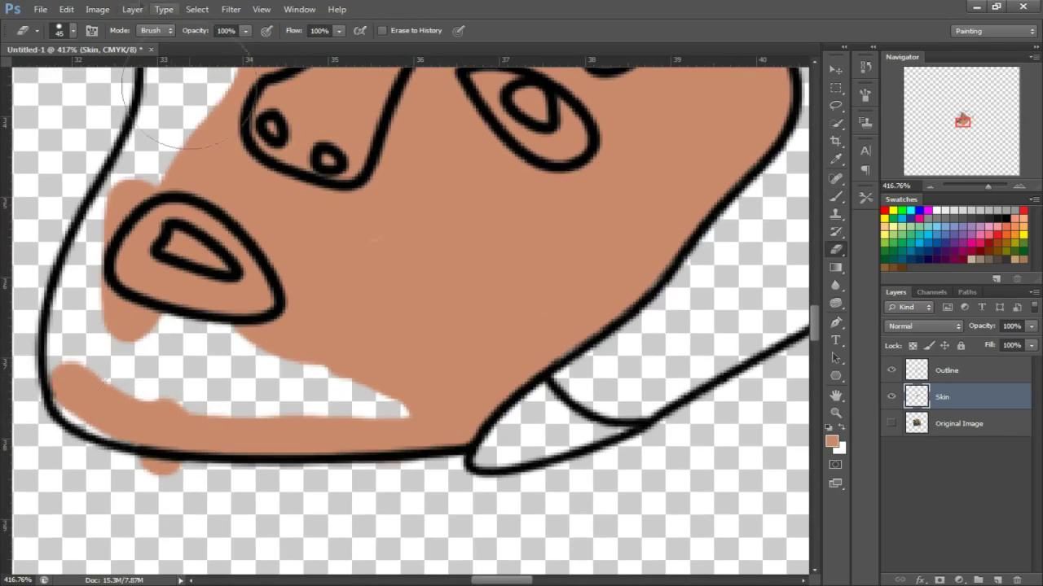
click(72, 30)
drag(41, 73, 38, 77)
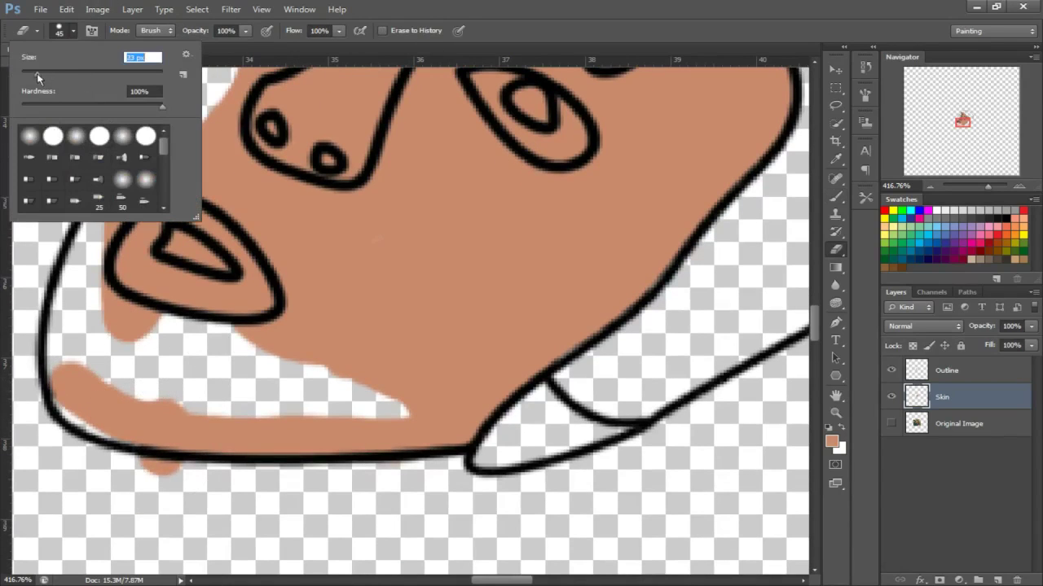
key(Return)
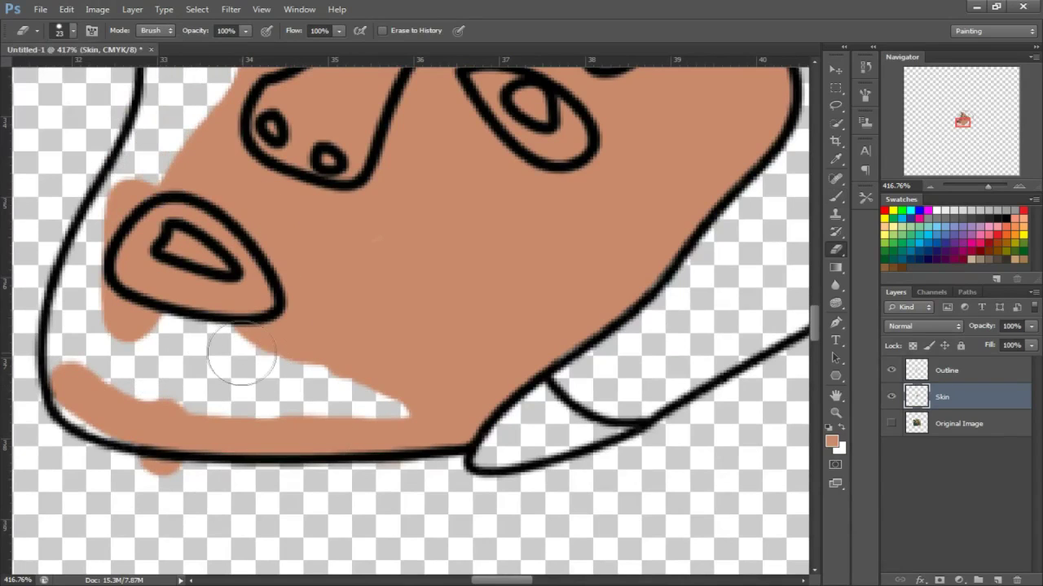
key(bracketleft)
key(bracketleft)
key(bracketleft)
key(bracketleft)
key(bracketright)
key(bracketright)
key(bracketright)
key(bracketright)
key(bracketleft)
key(bracketleft)
drag(144, 477, 185, 481)
- Brush skin colour into the remaining gaps at the chin, around the mouth and along the face's outer edge
key(b)
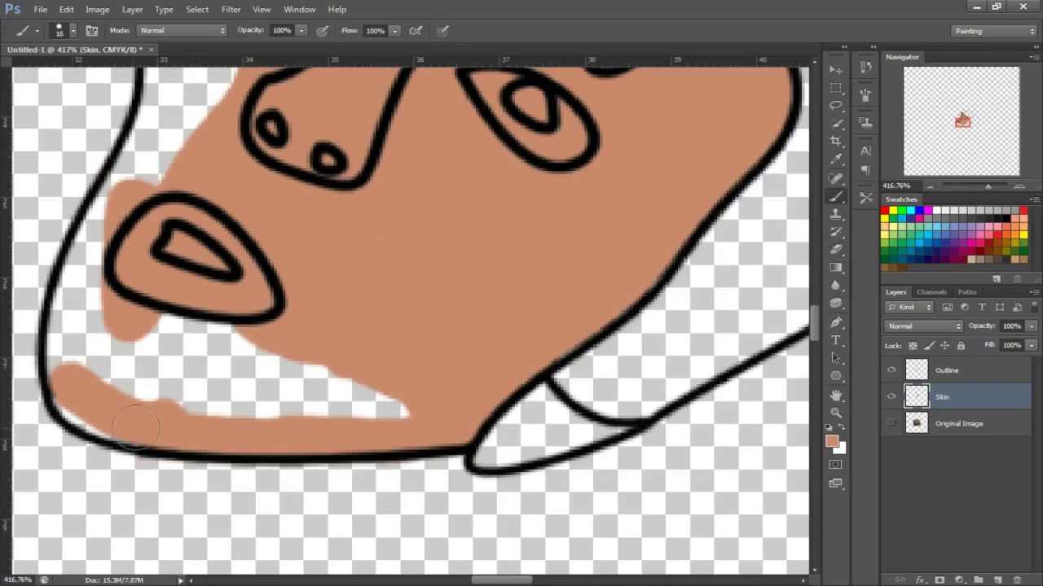
mouse_move(90, 411)
mouse_down()
mouse_move(114, 379)
mouse_move(167, 378)
mouse_move(395, 414)
mouse_move(140, 389)
mouse_move(67, 371)
mouse_move(71, 286)
mouse_move(114, 350)
mouse_up()
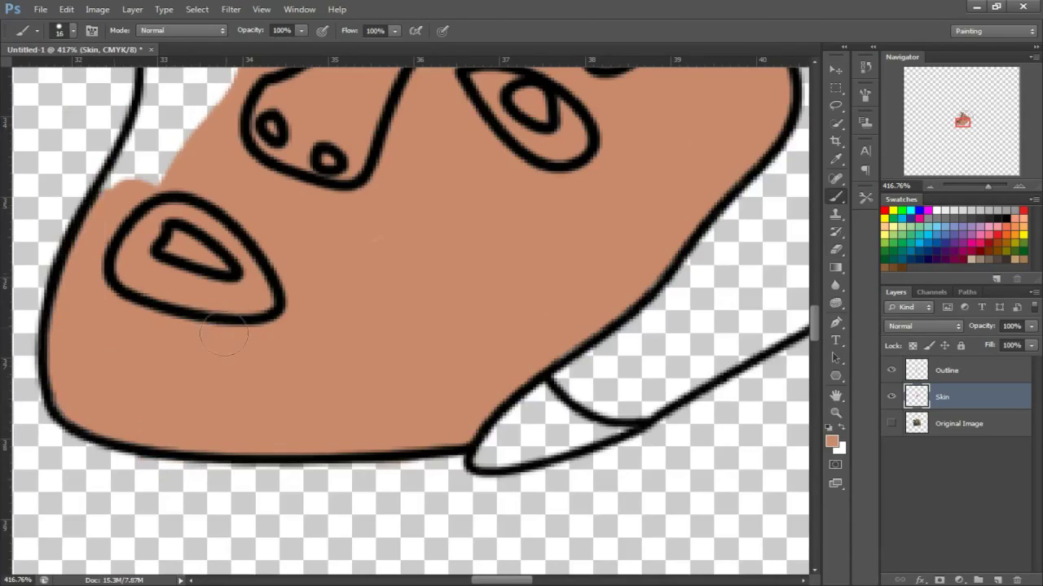
scroll(114, 350, up, 4)
mouse_move(228, 154)
mouse_down()
mouse_move(155, 319)
mouse_move(123, 377)
mouse_move(279, 208)
mouse_move(244, 175)
mouse_up()
scroll(245, 175, up, 2)
mouse_move(277, 244)
mouse_down()
mouse_move(298, 317)
mouse_move(268, 265)
mouse_up()
scroll(449, 268, down, 5)
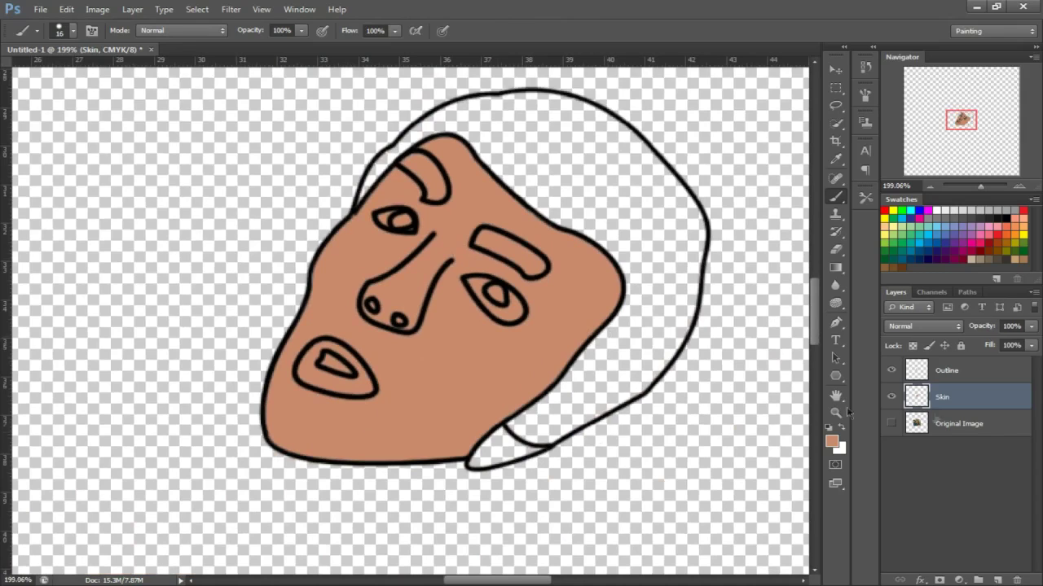
- Show the Original Image layer, make it active and paint skin colour on the ear next to the sideburn outline
click(945, 424)
click(892, 424)
scroll(545, 437, up, 4)
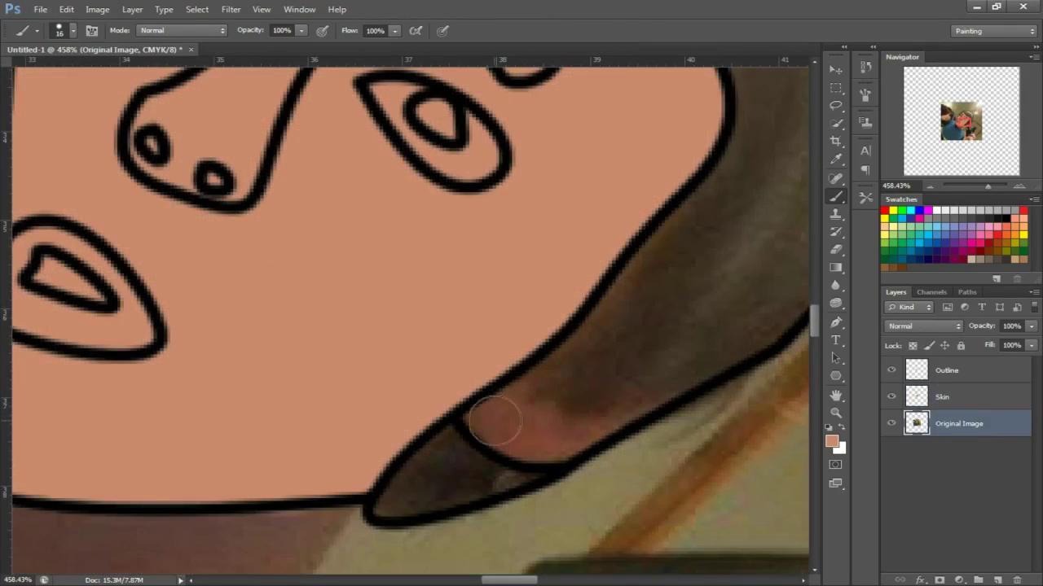
click(497, 421)
drag(500, 424, 552, 440)
- Reduce the brush to 7 px and extend the skin colour along the ear's upper edge to the outer outline
key(bracketleft)
key(bracketleft)
key(bracketleft)
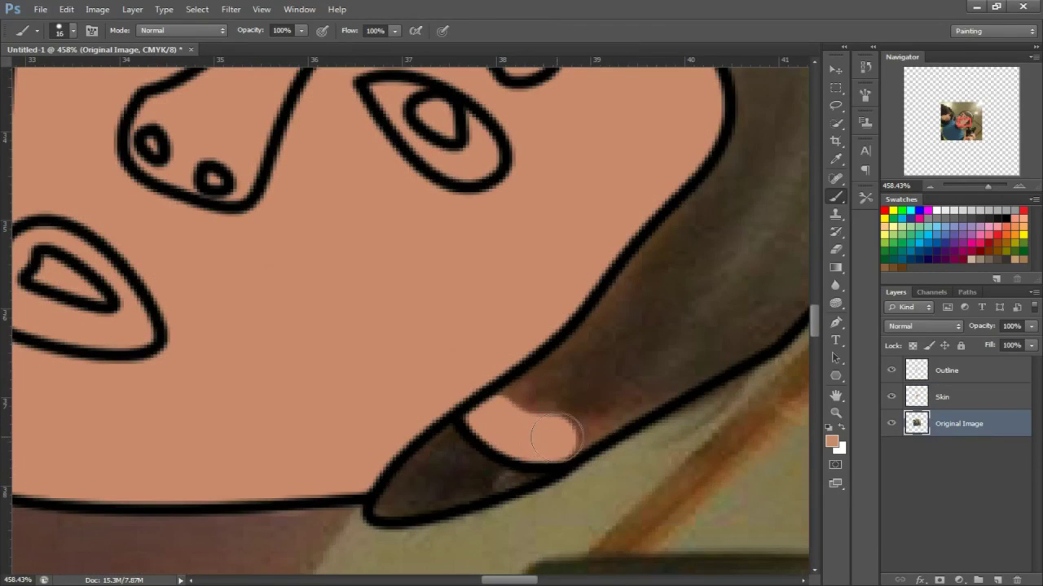
drag(625, 416, 575, 441)
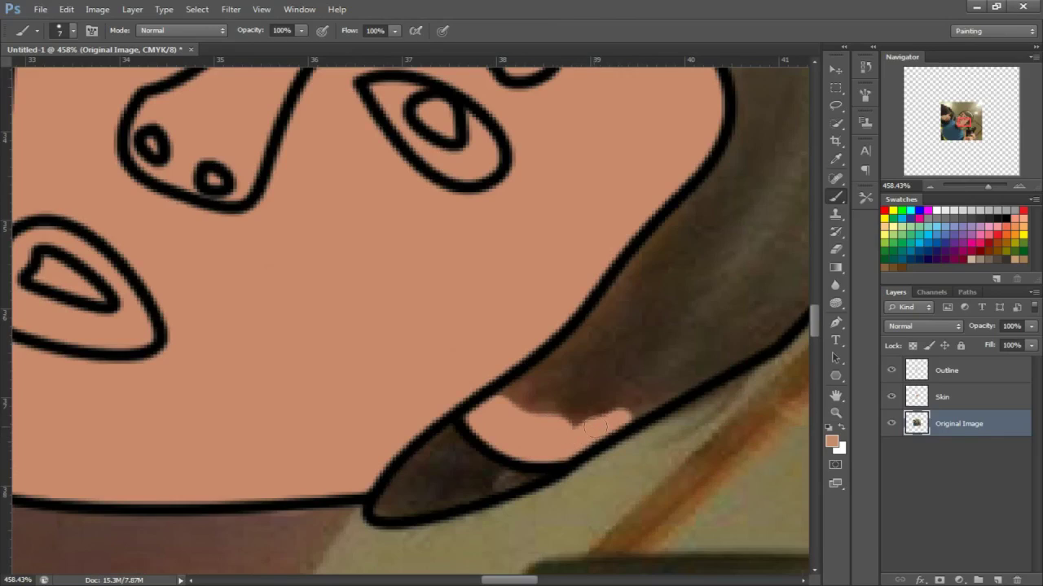
drag(502, 398, 522, 407)
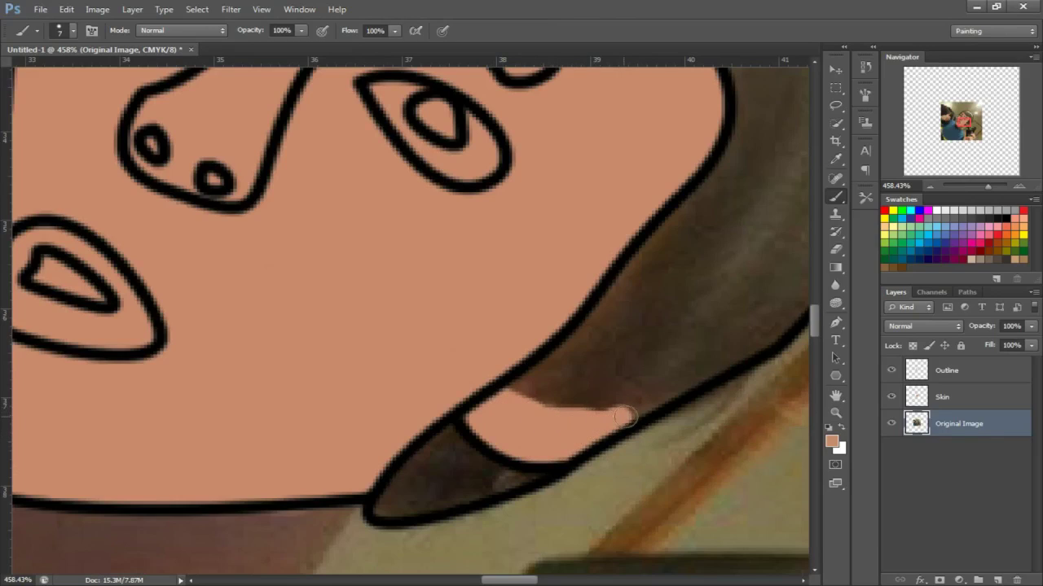
drag(639, 409, 656, 406)
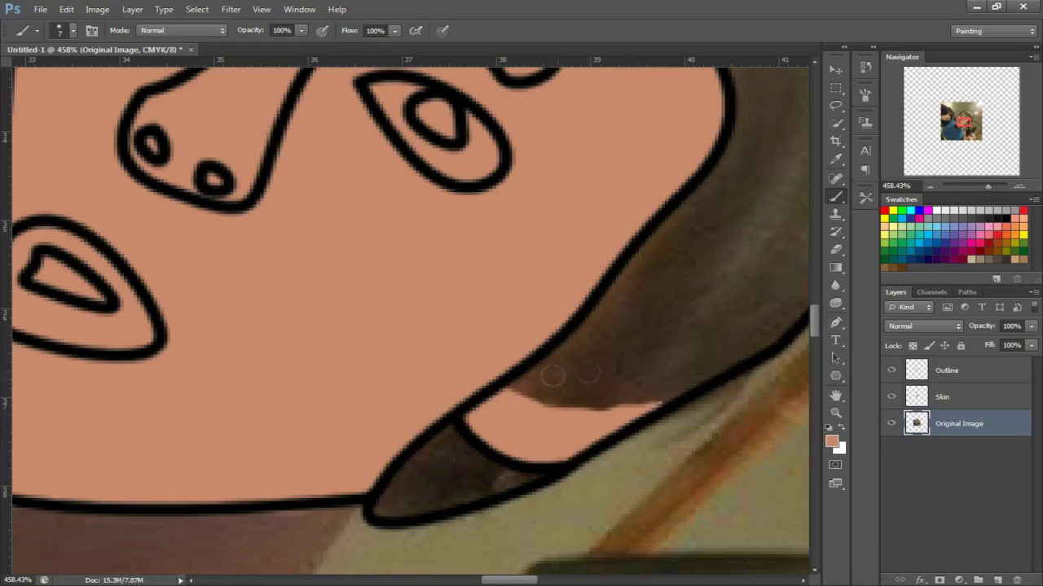
- Set the brush to a hard 4 px tip at 100% hardness, with black as the foreground colour
key(p)
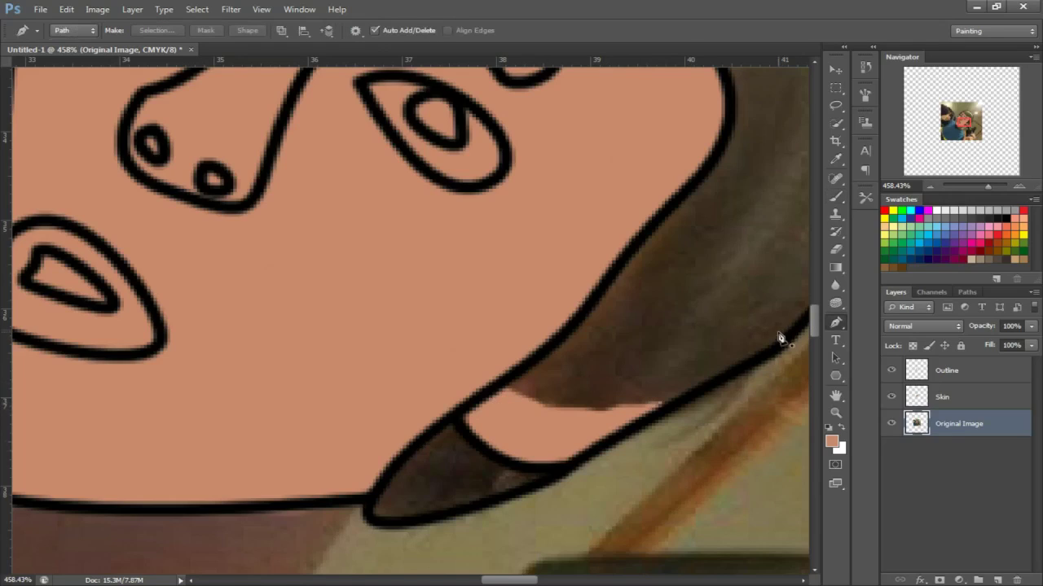
key(b)
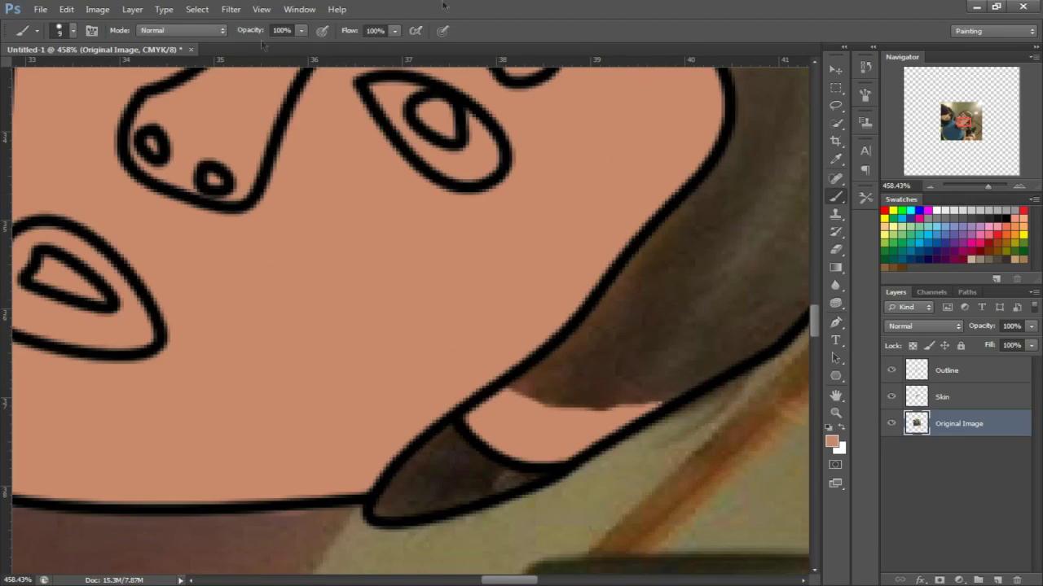
click(73, 30)
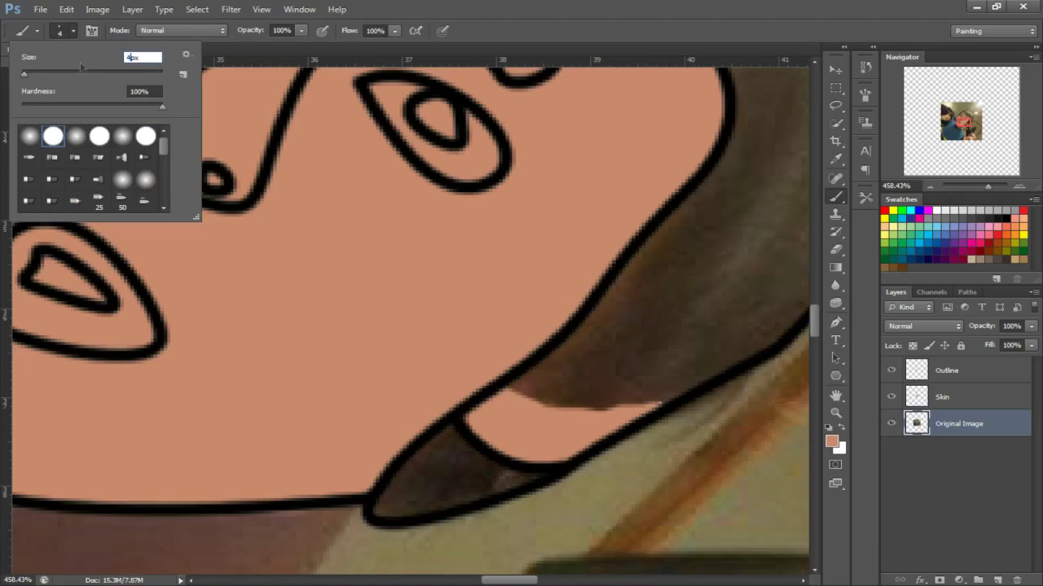
click(947, 511)
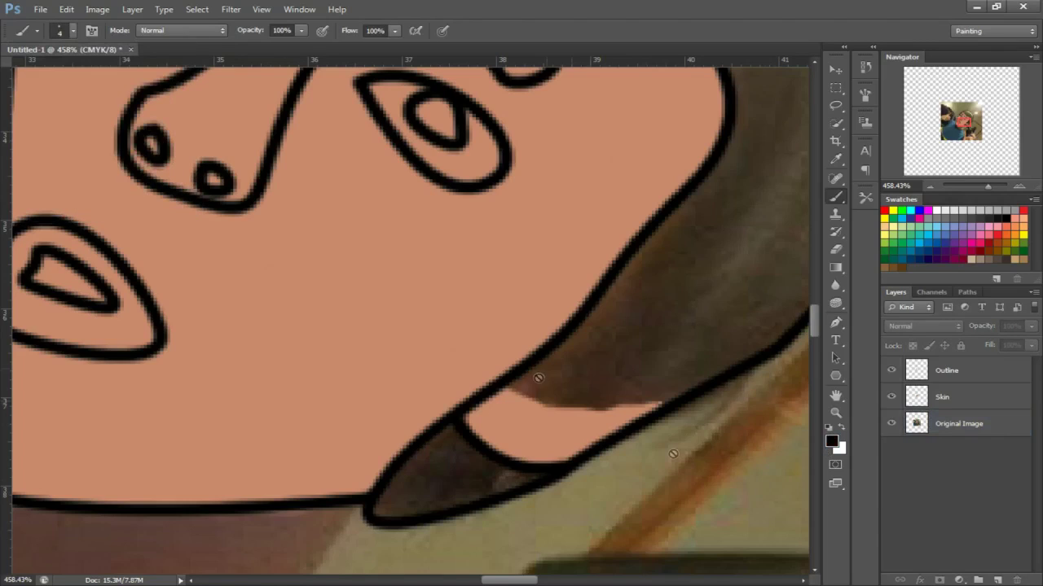
key(p)
click(505, 390)
drag(662, 405, 769, 378)
right_click(769, 378)
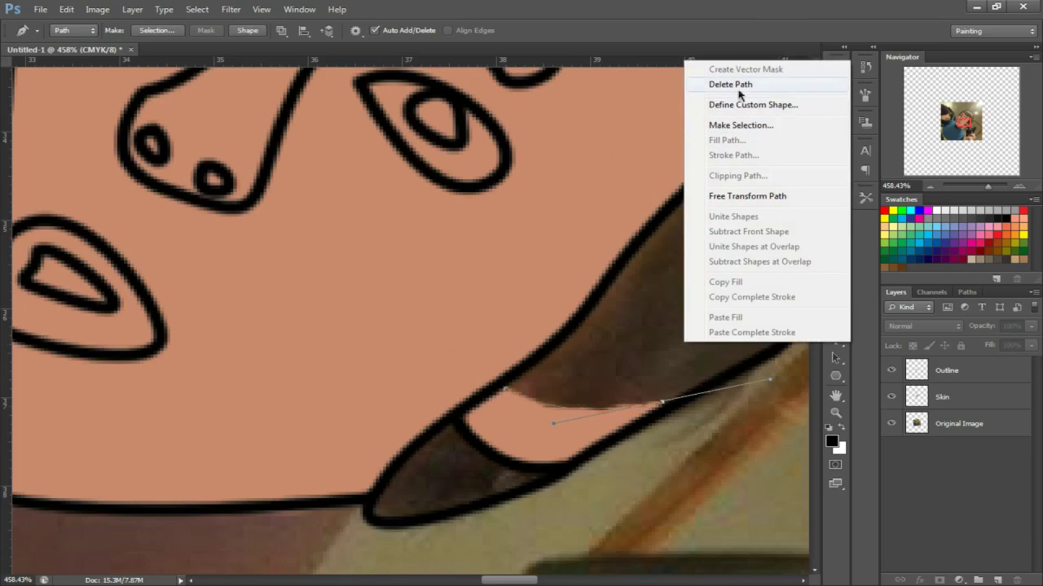
click(570, 321)
right_click(570, 321)
click(640, 369)
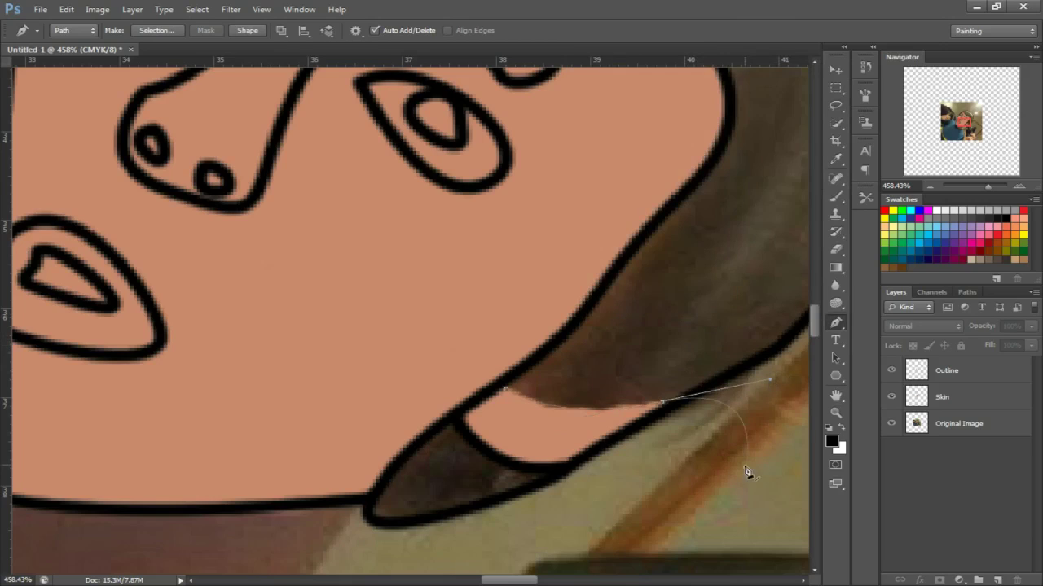
click(685, 480)
right_click(715, 413)
click(758, 154)
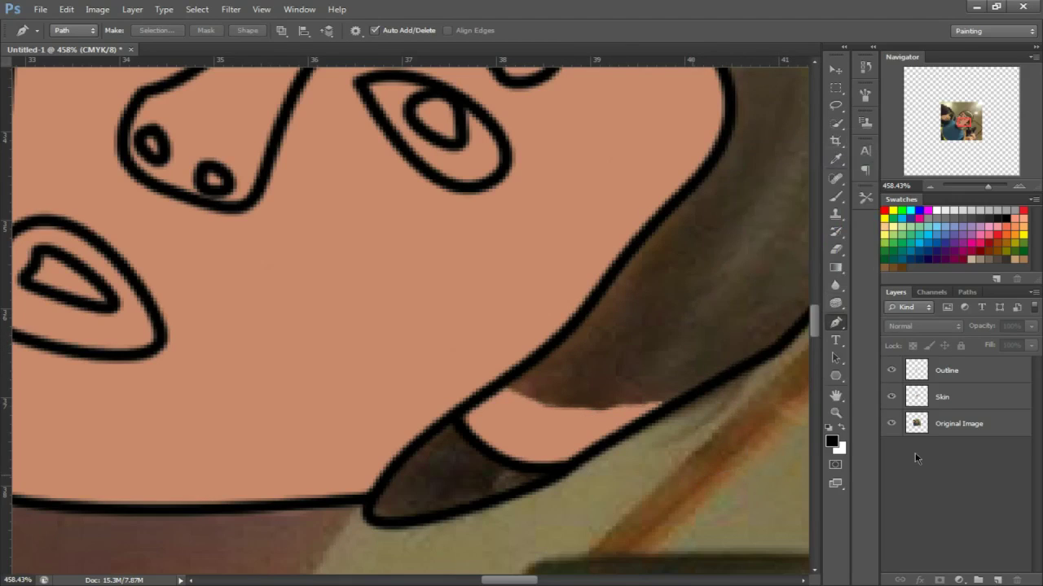
- Select the Outline layer and draw a curved pen path along the border between the ear and the hair
click(942, 391)
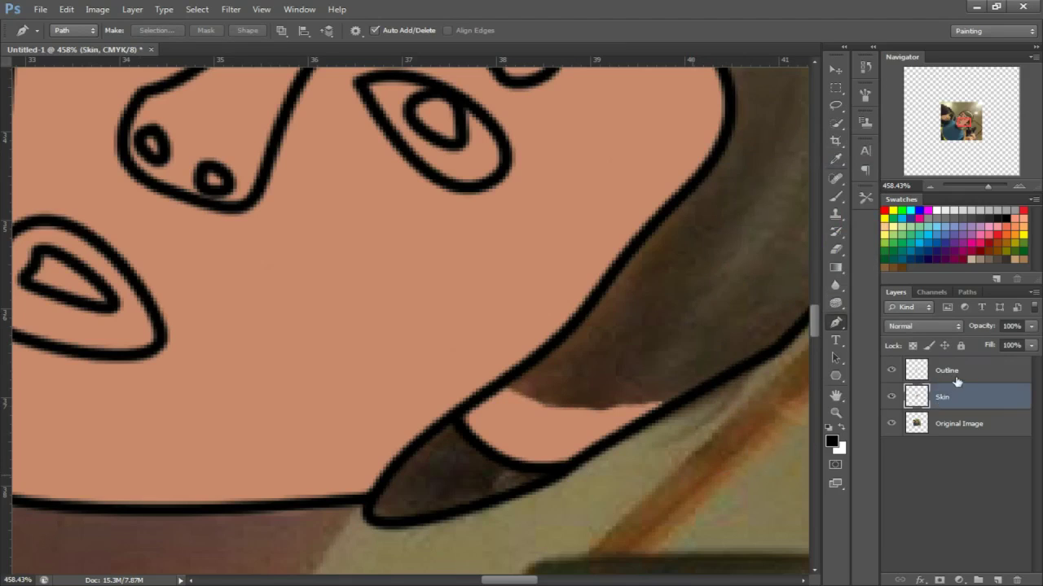
click(949, 373)
right_click(645, 381)
click(500, 381)
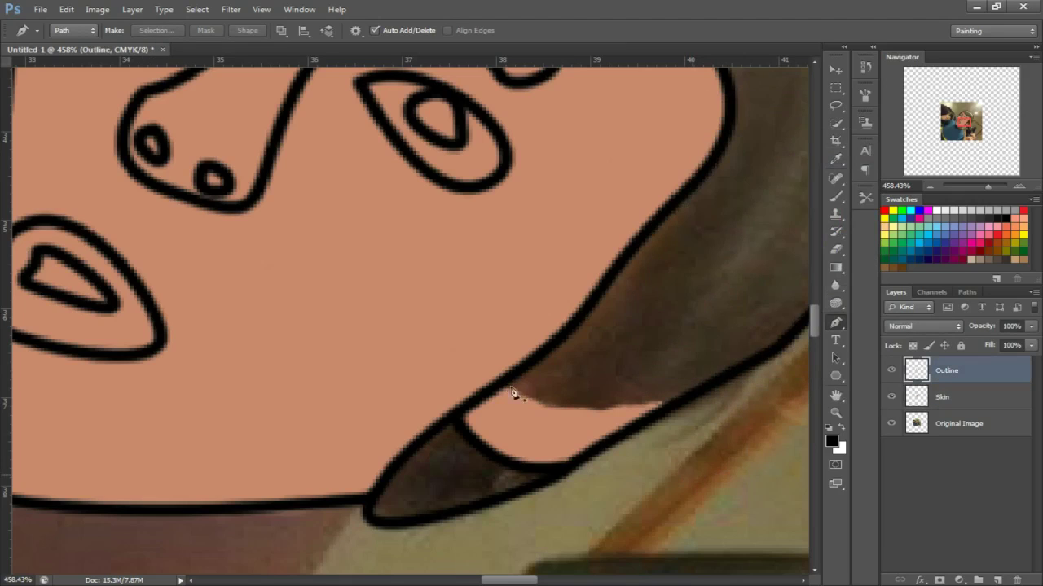
click(505, 383)
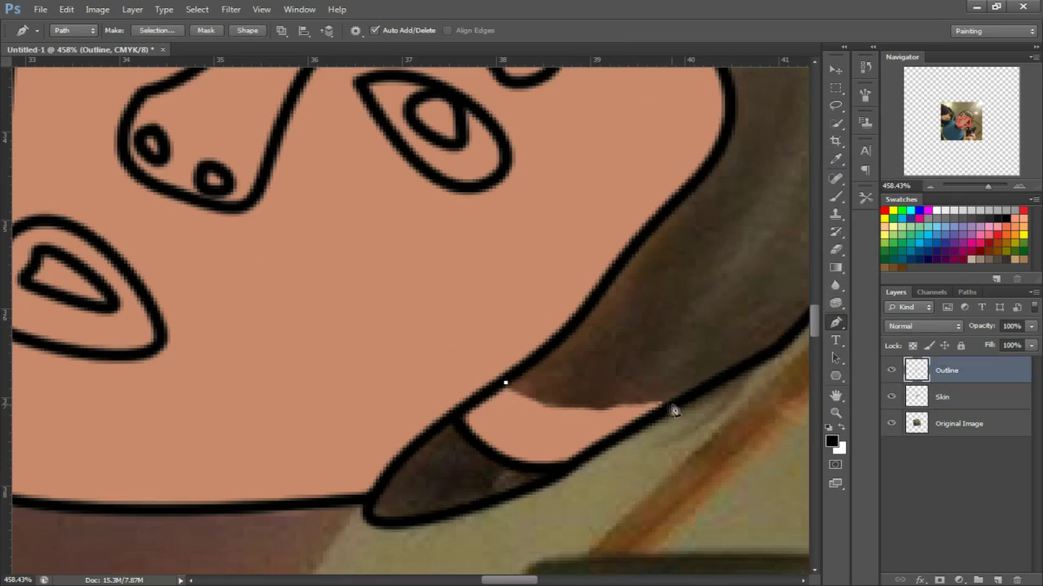
drag(665, 404, 794, 389)
- Stroke the ear path with the Brush, without simulated pressure, and dismiss the path
right_click(607, 335)
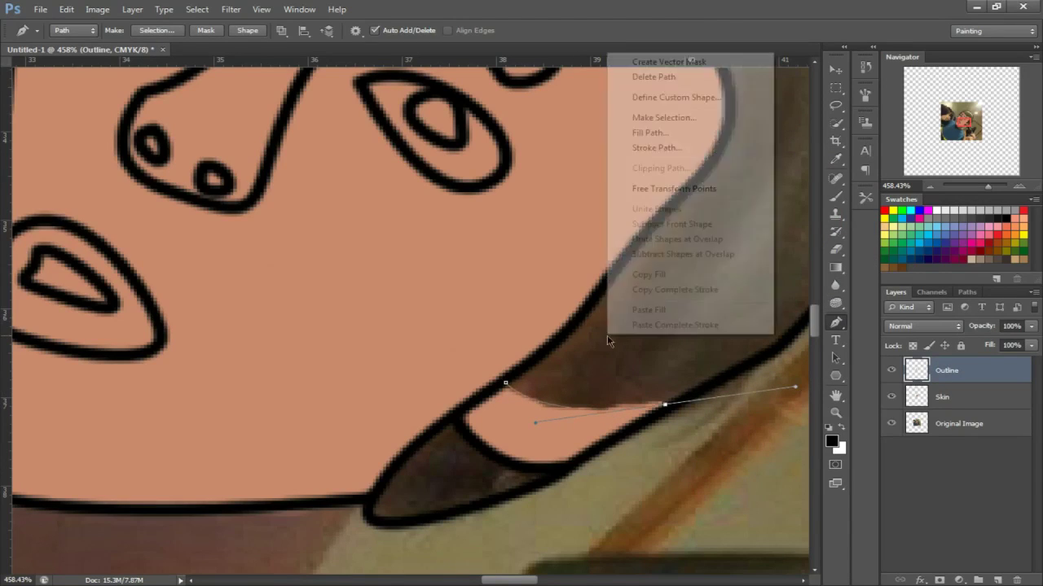
click(656, 148)
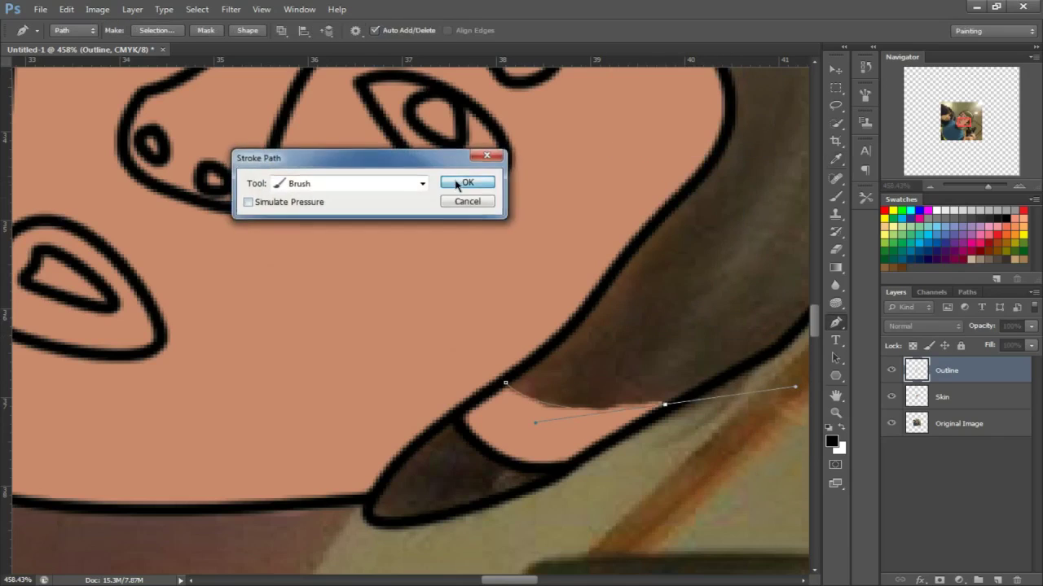
click(465, 182)
key(Return)
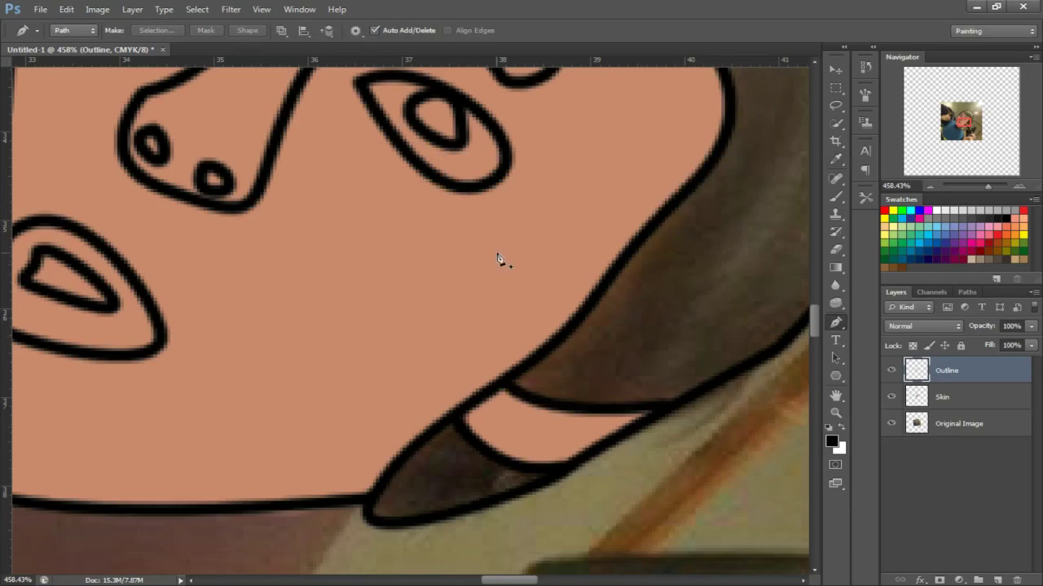
- On the Skin layer, sample the face's skin colour for the brush and set its size to 35 px
scroll(562, 267, down, 4)
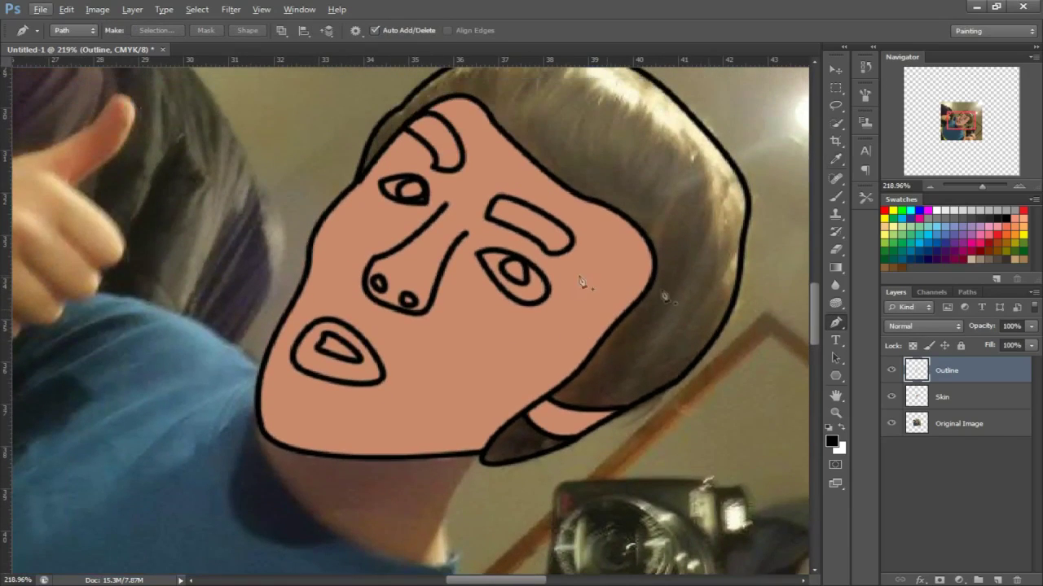
key(b)
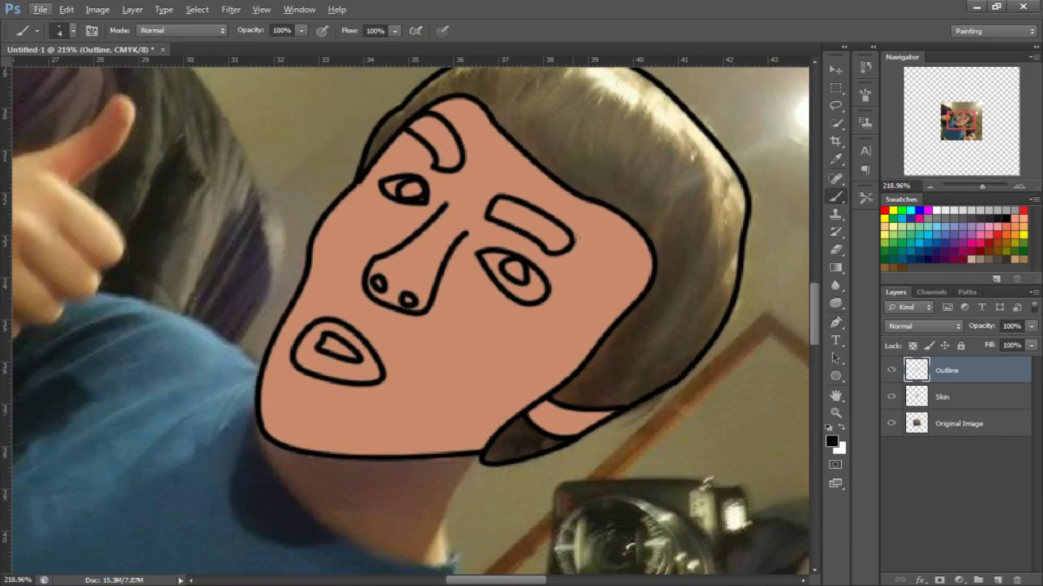
click(933, 401)
alt+click(438, 352)
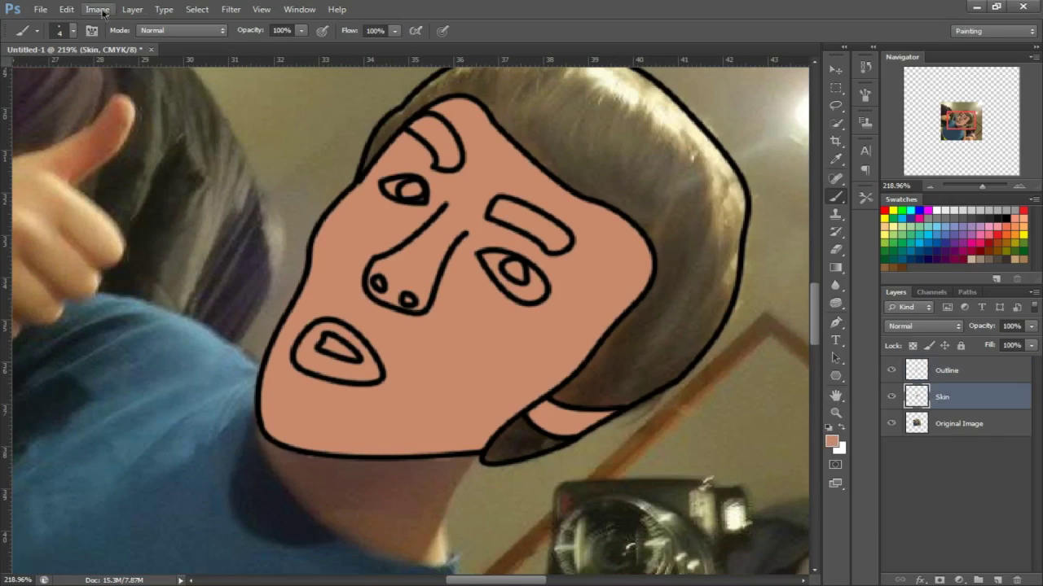
click(73, 32)
click(431, 375)
scroll(467, 306, up, 2)
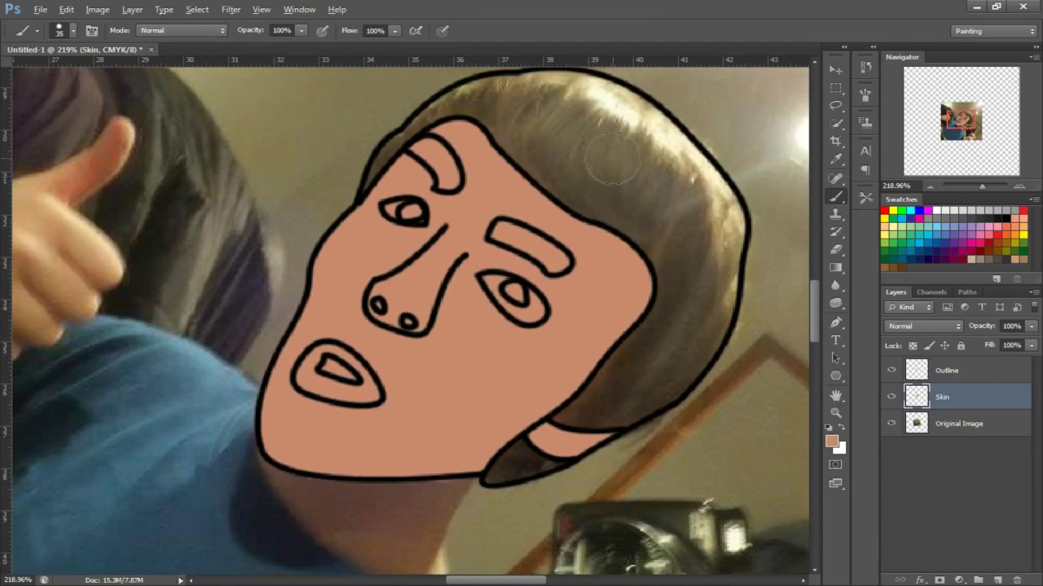
mouse_move(613, 163)
alt+mouse_down()
mouse_move(616, 170)
mouse_move(610, 151)
mouse_move(624, 174)
mouse_move(617, 161)
alt+mouse_up()
mouse_move(498, 110)
mouse_down()
mouse_move(612, 176)
mouse_move(660, 200)
mouse_up()
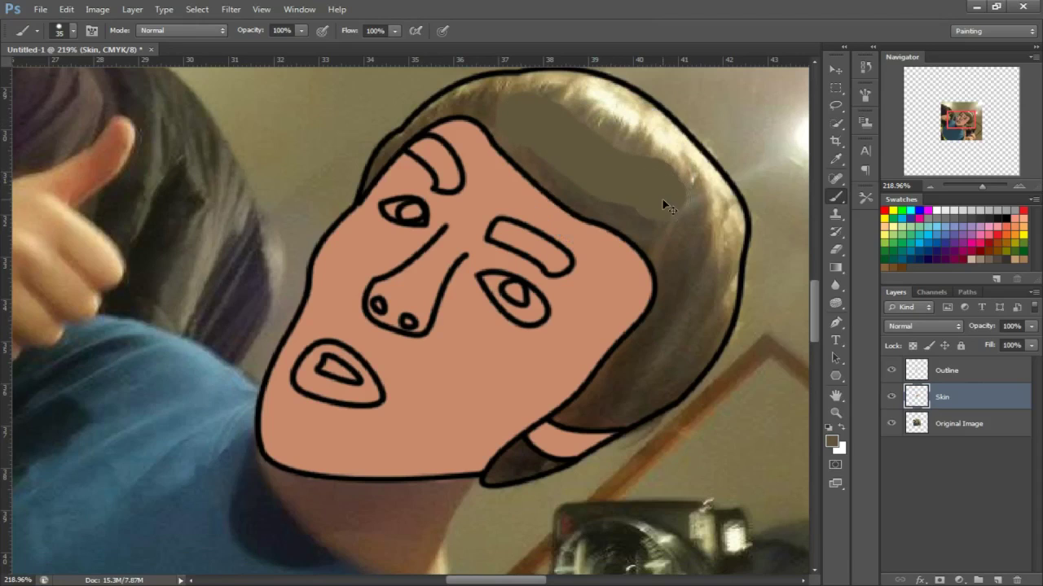
key(ctrl+z)
mouse_move(554, 110)
mouse_down()
mouse_move(562, 118)
mouse_move(542, 124)
mouse_up()
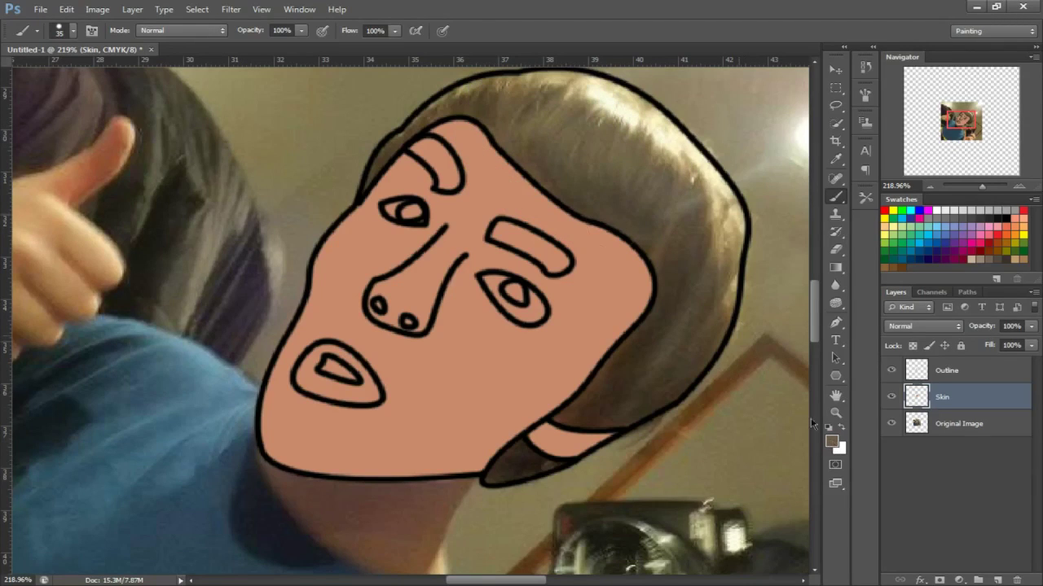
drag(643, 200, 590, 140)
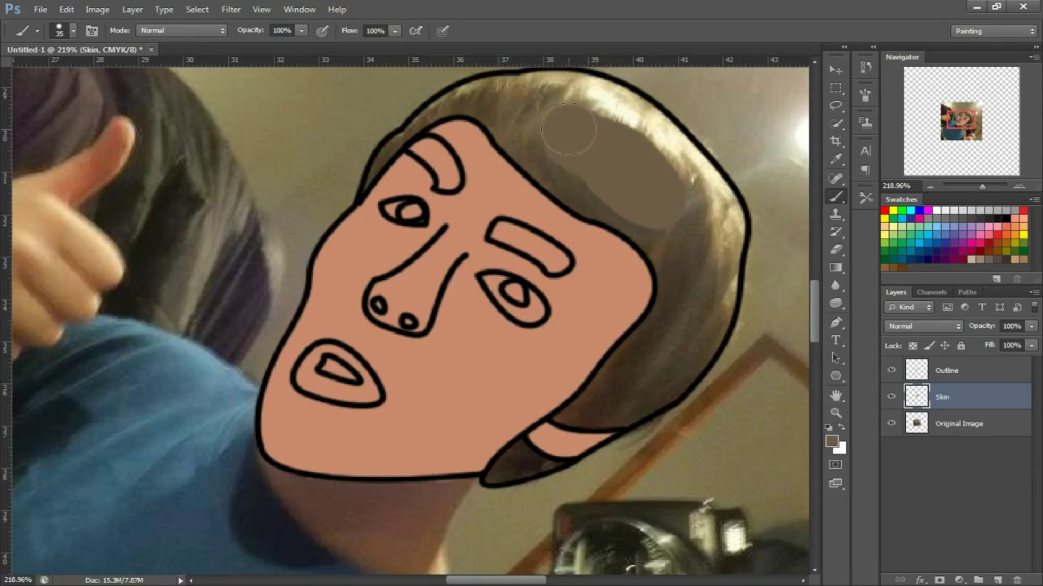
key(ctrl+z)
- Paint dark brown over the crown and down the outer side of the hair, hiding the Outline layer briefly to check
mouse_move(501, 104)
mouse_down()
mouse_move(610, 171)
mouse_move(641, 178)
mouse_move(632, 116)
mouse_move(570, 89)
mouse_move(556, 96)
mouse_move(579, 90)
mouse_move(669, 158)
mouse_move(716, 214)
mouse_move(710, 244)
mouse_move(720, 221)
mouse_move(710, 196)
mouse_up()
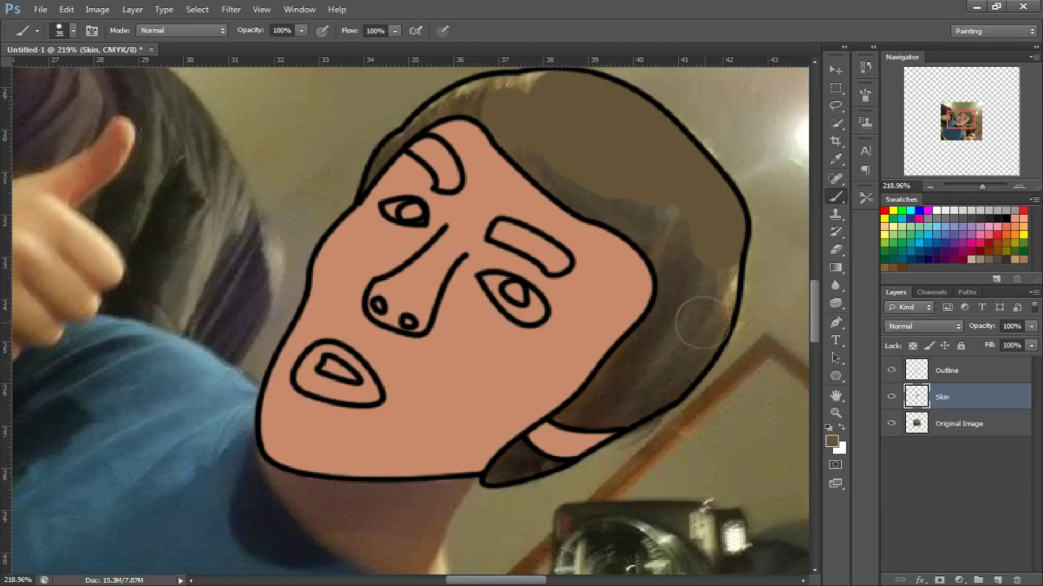
click(890, 371)
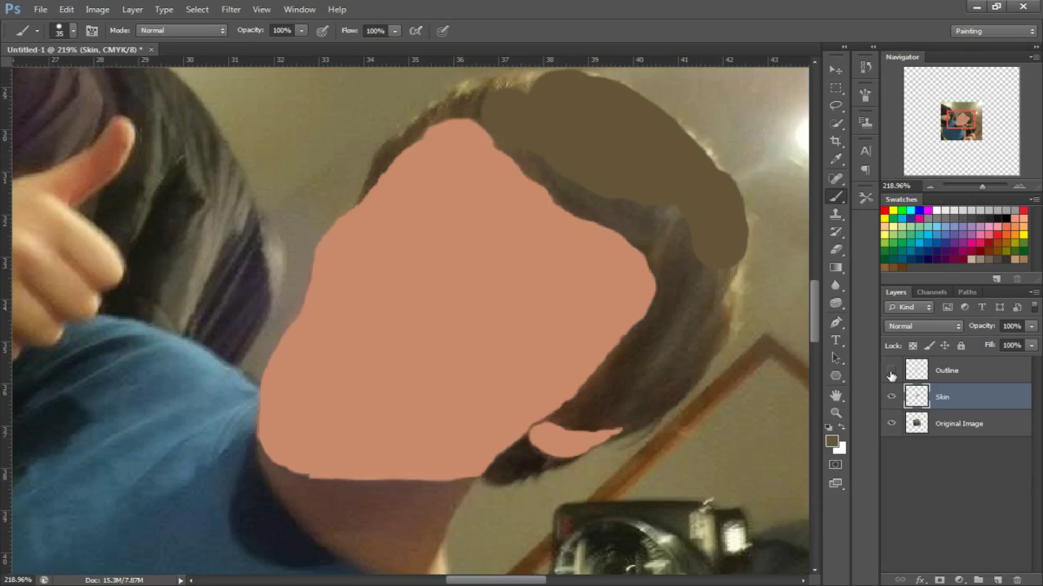
click(890, 371)
mouse_move(692, 211)
mouse_down()
mouse_move(710, 261)
mouse_move(707, 299)
mouse_move(666, 358)
mouse_up()
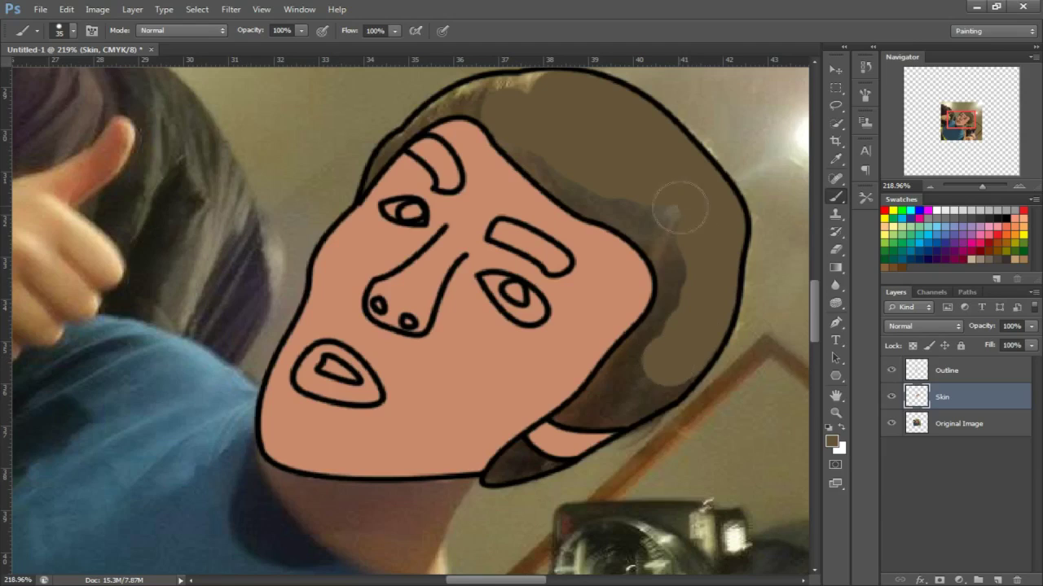
- Brush brown along the inner hairline from the forehead to the temple, undoing and repainting the last stroke
mouse_move(649, 199)
mouse_down()
mouse_move(679, 274)
mouse_move(666, 313)
mouse_move(686, 277)
mouse_move(676, 320)
mouse_move(651, 191)
mouse_move(623, 198)
mouse_move(509, 129)
mouse_move(657, 195)
mouse_move(627, 172)
mouse_move(608, 184)
mouse_move(664, 255)
mouse_up()
mouse_move(648, 207)
mouse_down()
mouse_move(648, 222)
mouse_move(617, 213)
mouse_move(550, 168)
mouse_move(530, 133)
mouse_move(552, 169)
mouse_up()
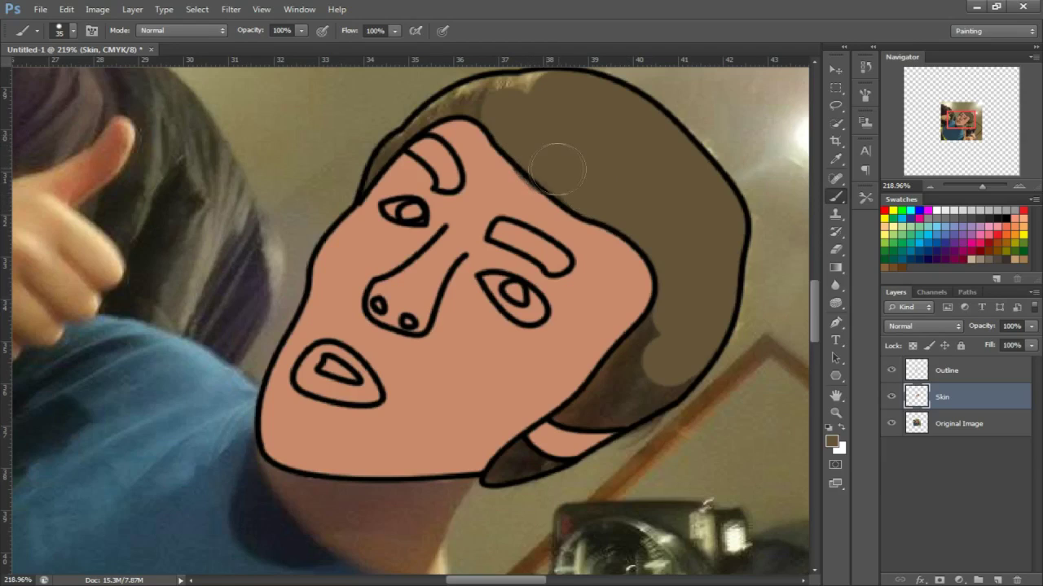
key(ctrl+z)
mouse_move(523, 133)
mouse_down()
mouse_move(532, 151)
mouse_move(608, 196)
mouse_up()
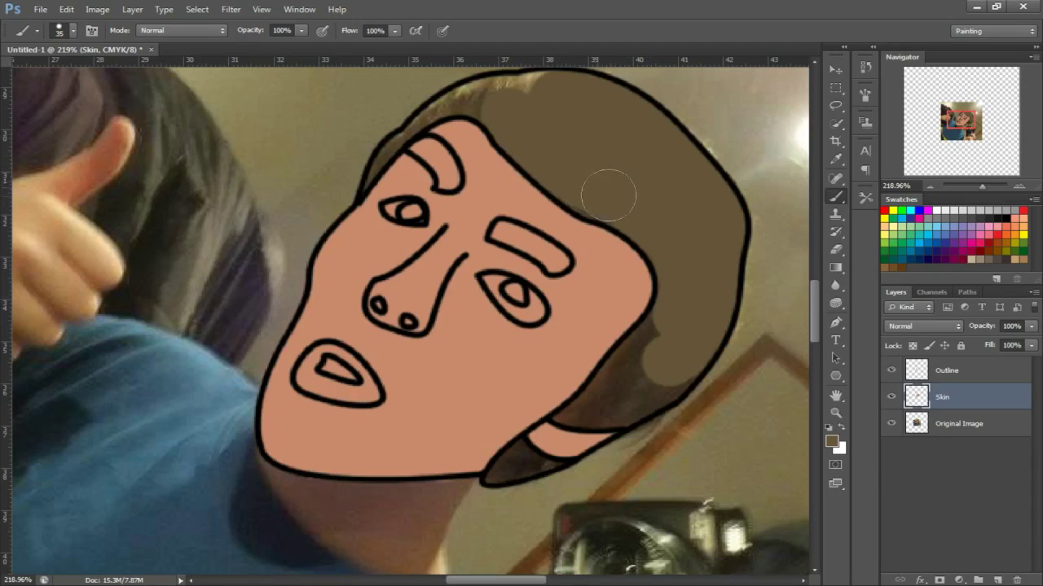
- Rename the Skin layer to Colour and touch up the brown hair beside the cheek
double_click(938, 397)
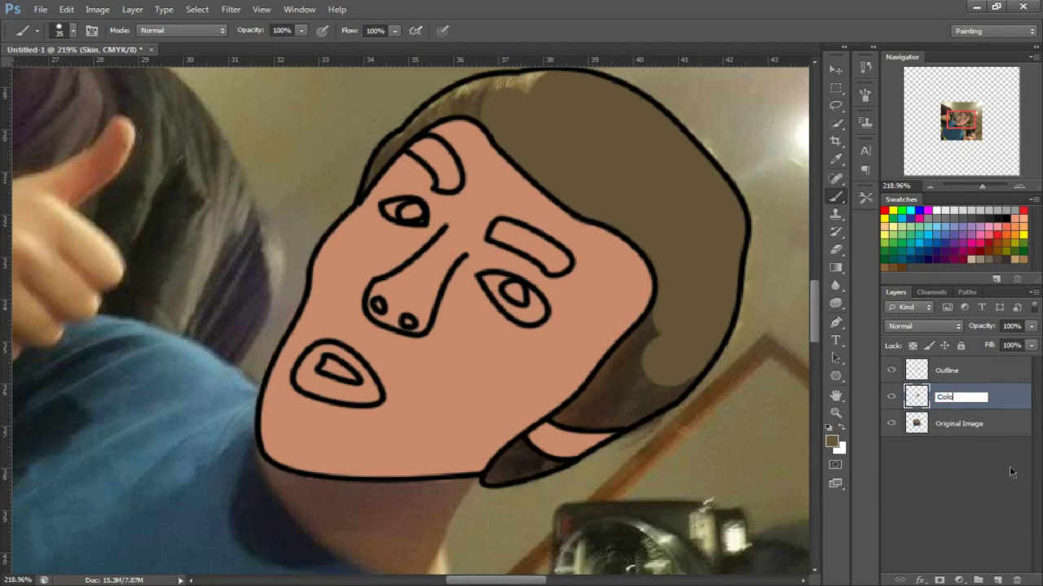
key(Return)
mouse_move(664, 343)
mouse_down()
mouse_move(670, 332)
mouse_move(662, 338)
mouse_up()
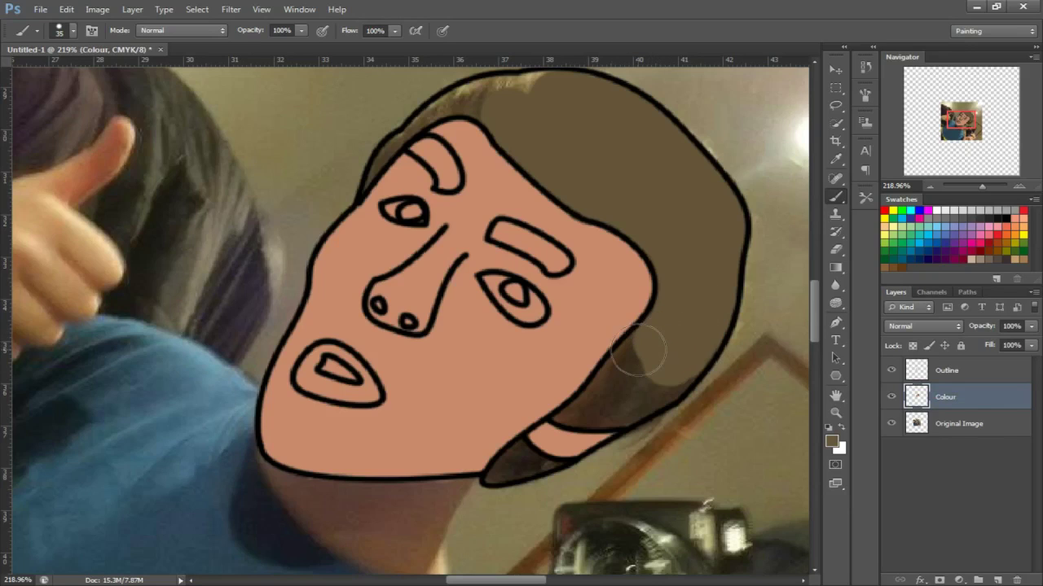
- Brush brown over the unpainted hair between the cheek and the ear, reducing the brush to 20 px for the lower part
scroll(643, 345, down, 3)
scroll(643, 344, right, 3)
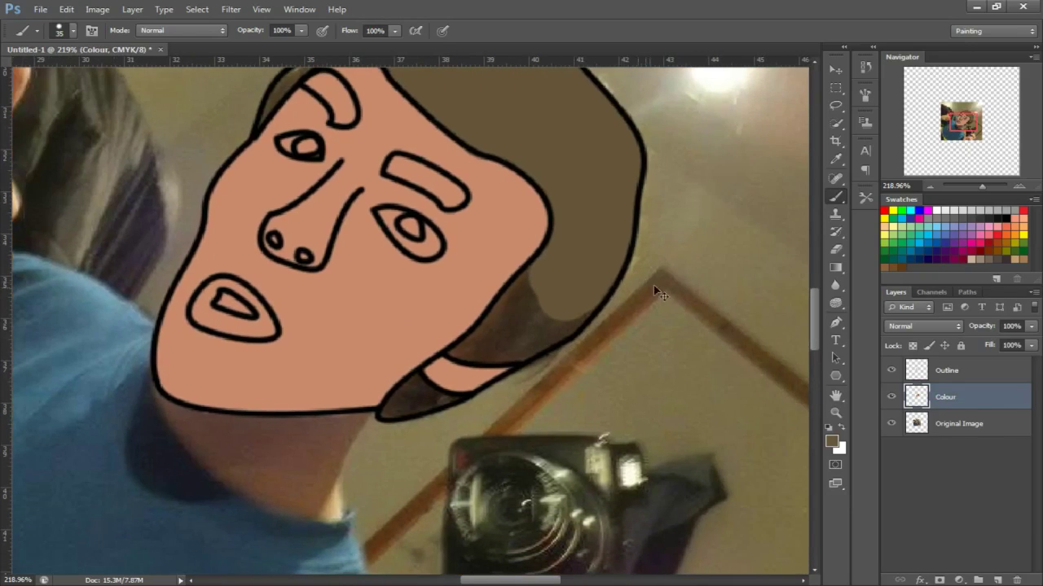
scroll(654, 285, up, 5)
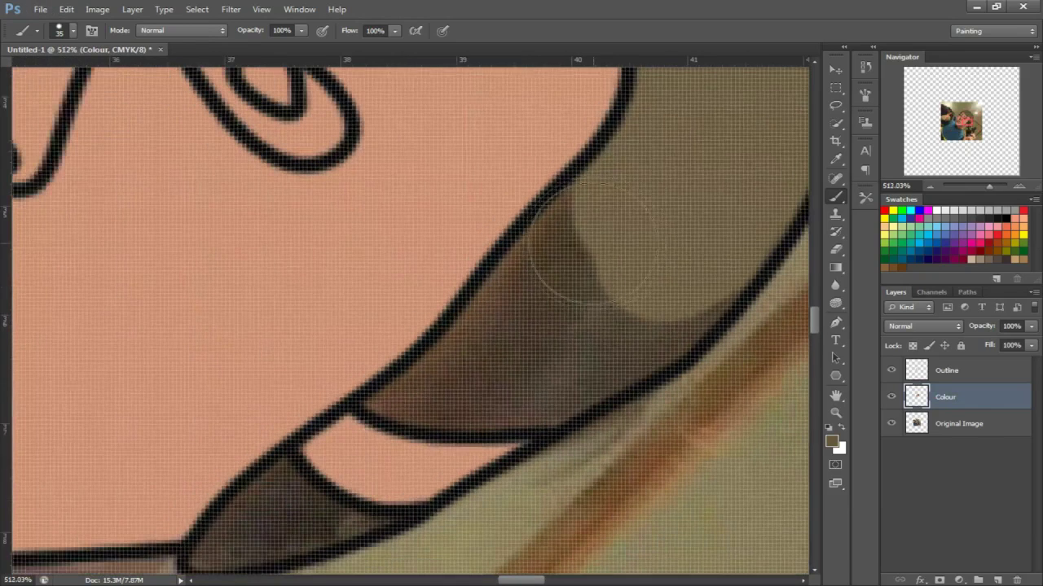
scroll(594, 249, down, 1)
mouse_move(593, 252)
mouse_down()
mouse_move(610, 261)
mouse_move(600, 252)
mouse_move(559, 286)
mouse_move(641, 293)
mouse_move(651, 268)
mouse_move(642, 281)
mouse_move(570, 296)
mouse_move(570, 314)
mouse_move(578, 296)
mouse_up()
key(bracketleft)
key(bracketleft)
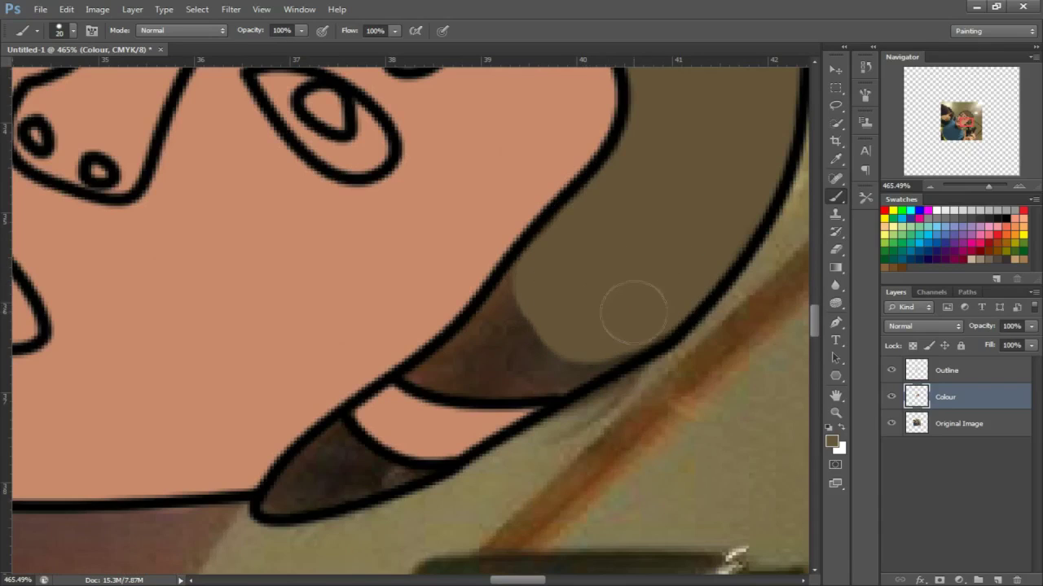
mouse_move(633, 314)
mouse_down()
mouse_move(559, 356)
mouse_move(440, 371)
mouse_move(489, 382)
mouse_move(497, 318)
mouse_move(509, 322)
mouse_up()
- Fill the hair tip below the ear at 9 px and the narrow hair strip at the far temple at 7 px
key(bracketleft)
key(bracketleft)
mouse_move(335, 425)
mouse_down()
mouse_move(416, 477)
mouse_move(310, 489)
mouse_move(371, 495)
mouse_up()
scroll(535, 262, up, 5)
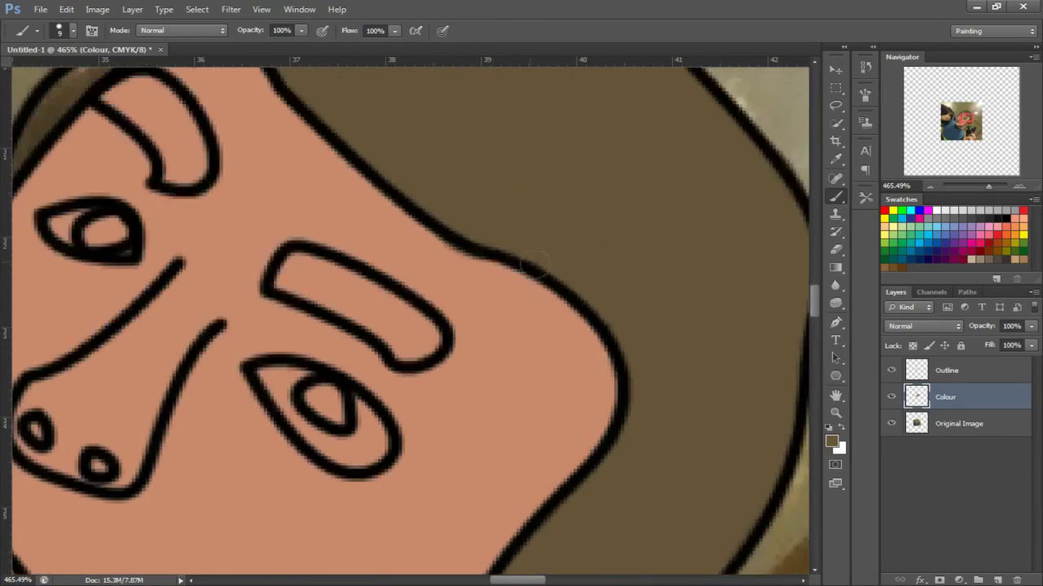
scroll(535, 262, up, 3)
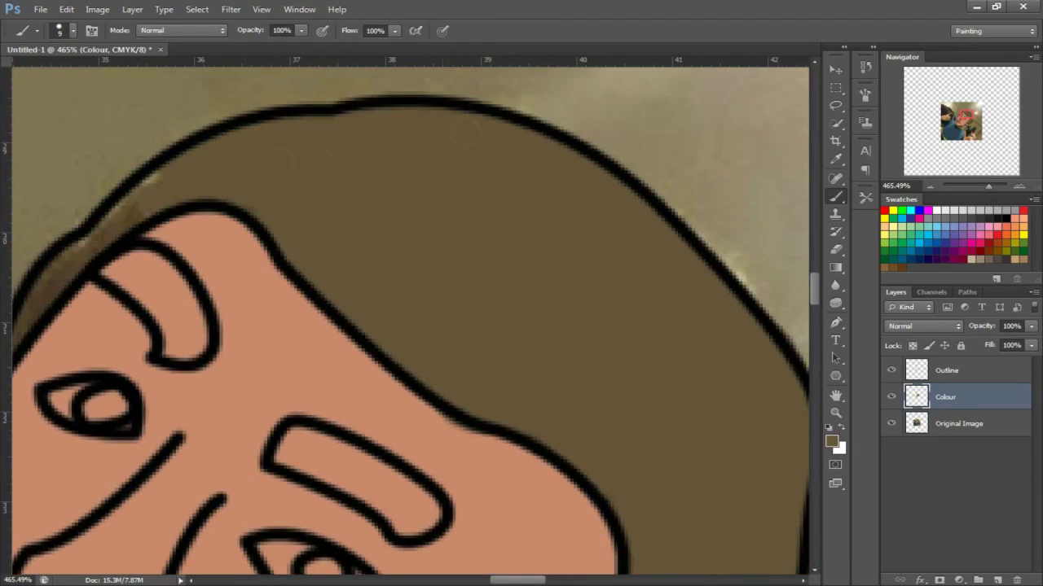
scroll(88, 354, left, 2)
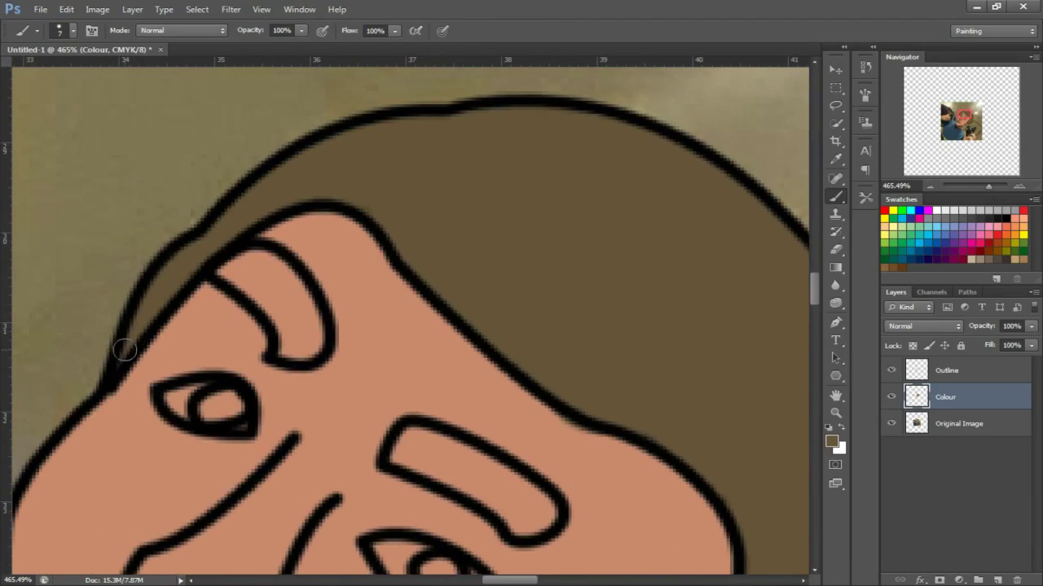
- Hide and show the Colour layer repeatedly to compare the painted face and the mouth with the photo underneath
scroll(286, 226, down, 5)
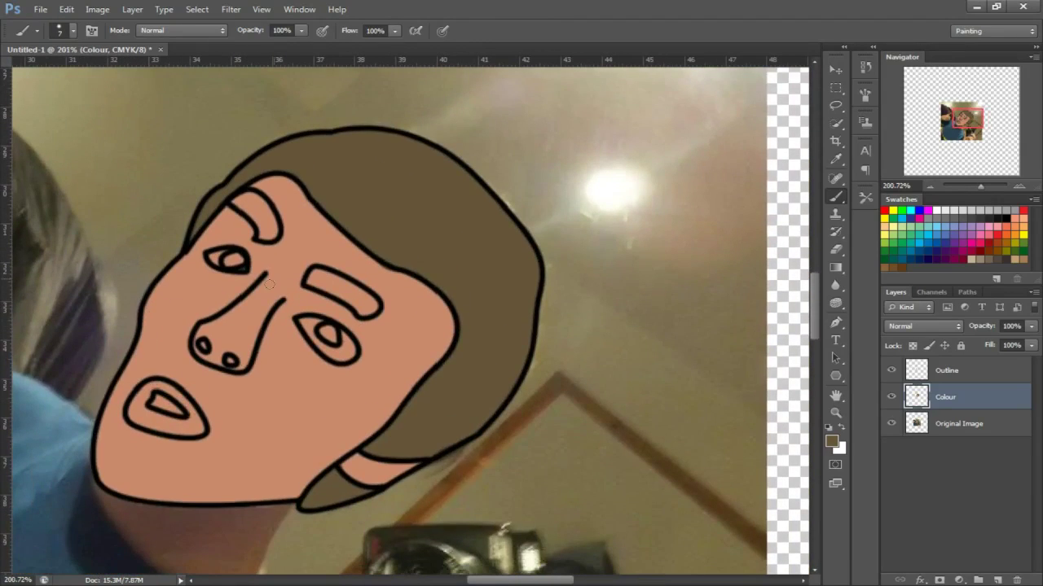
scroll(326, 344, left, 2)
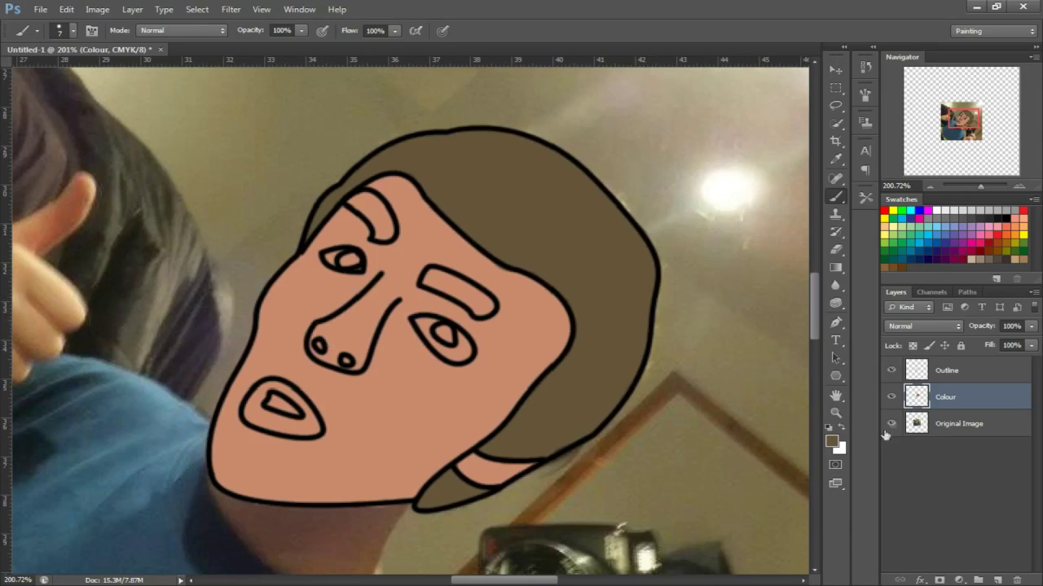
click(892, 397)
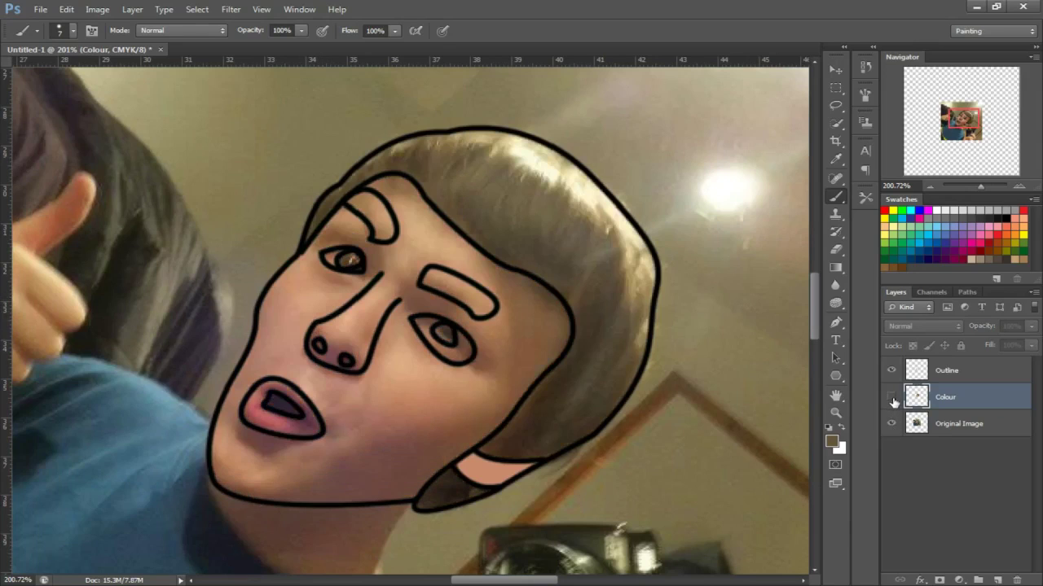
click(891, 398)
click(891, 398)
click(891, 398)
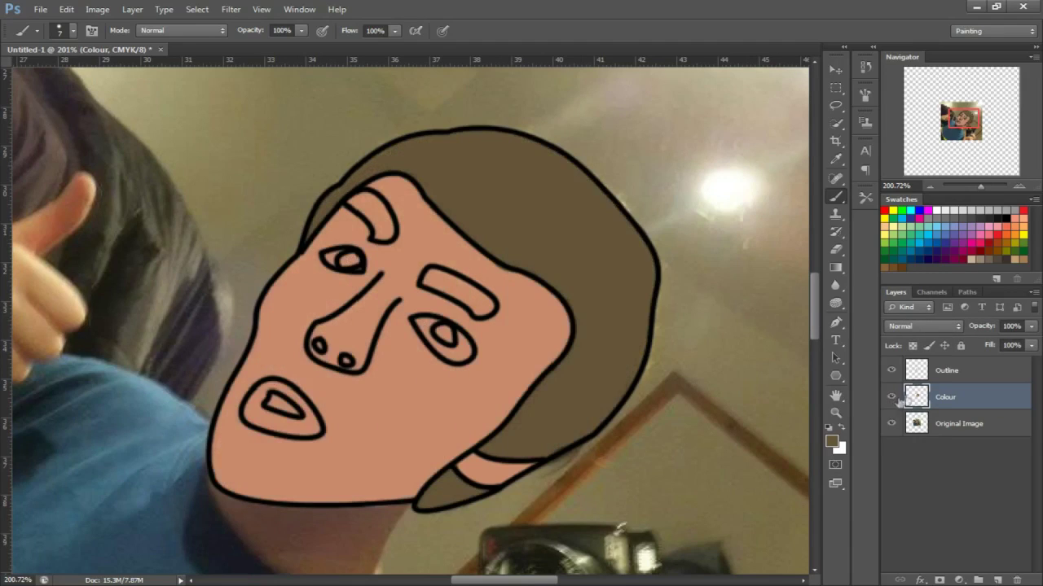
click(891, 397)
click(891, 398)
scroll(350, 394, up, 3)
scroll(220, 432, up, 2)
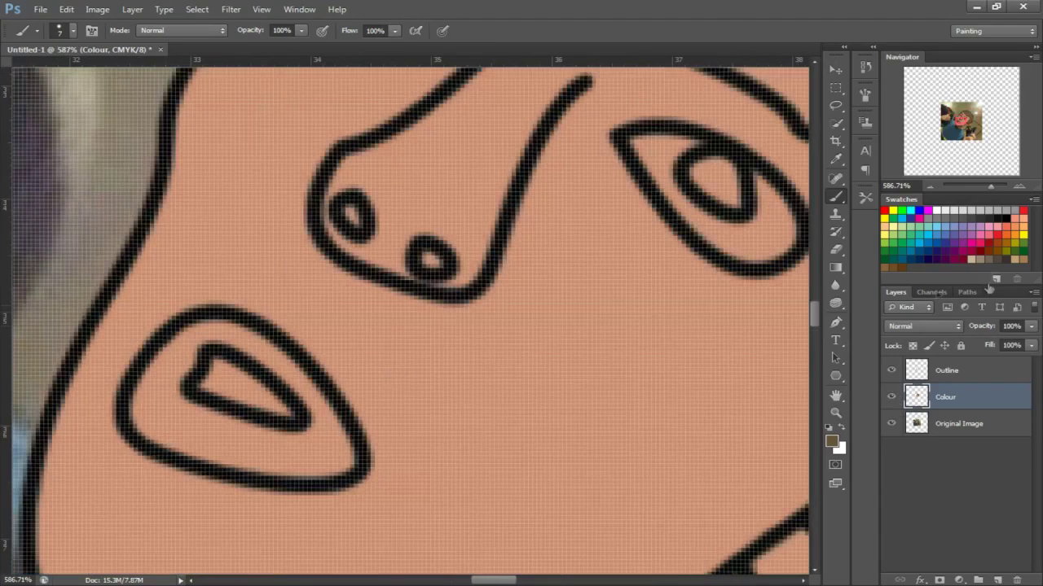
click(891, 398)
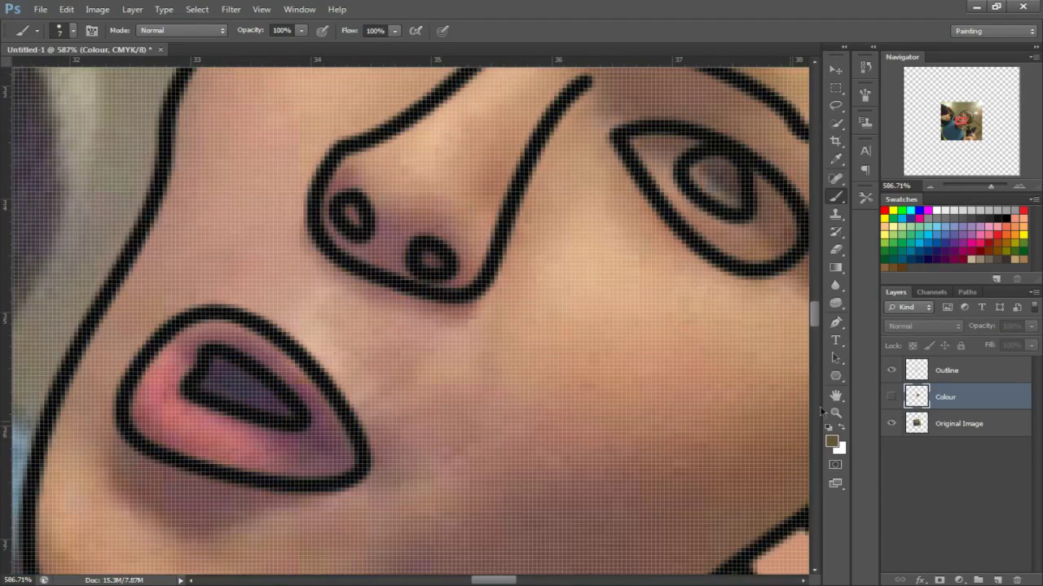
scroll(744, 379, down, 3)
scroll(350, 360, up, 1)
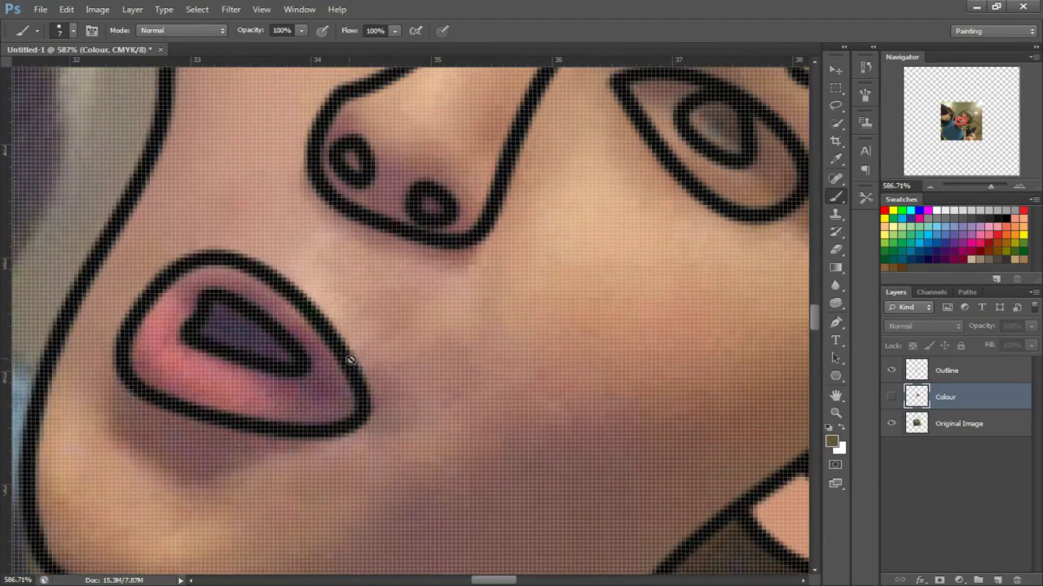
click(891, 398)
- Erase the skin colour over part of the lips with a 9 px eraser to reveal the photo
key(e)
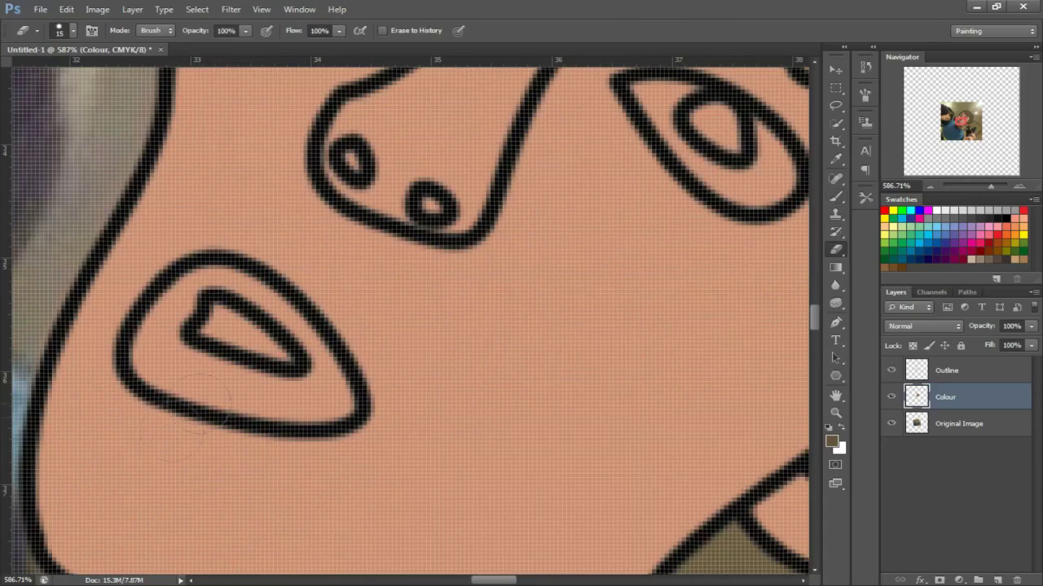
key(bracketleft)
key(bracketleft)
click(198, 376)
mouse_move(198, 377)
mouse_down()
mouse_move(284, 395)
mouse_move(252, 391)
mouse_up()
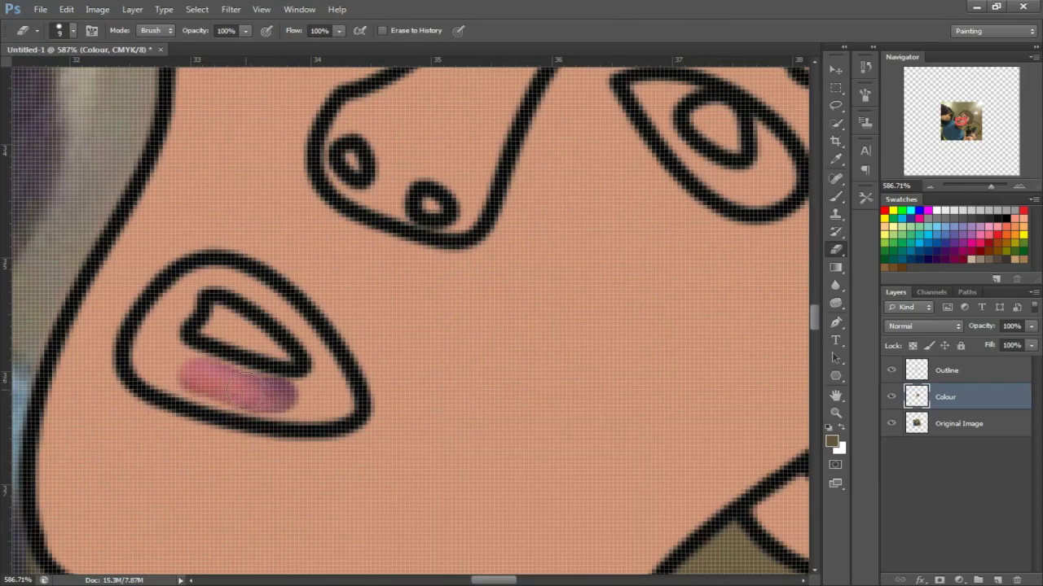
mouse_move(200, 389)
mouse_down()
mouse_move(147, 342)
mouse_move(145, 322)
mouse_move(172, 286)
mouse_up()
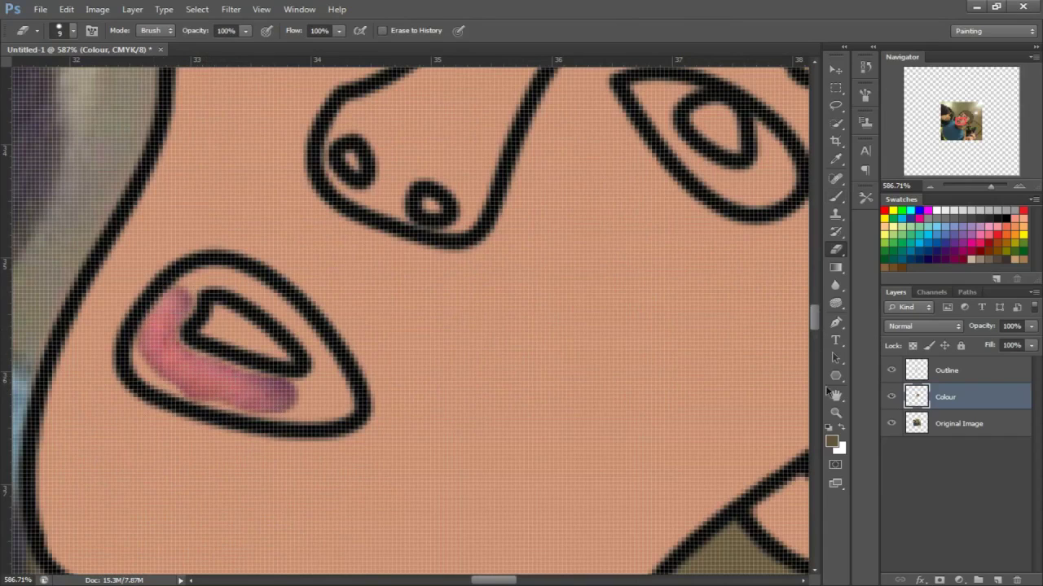
- Sample the lip pink from the photo with the Colour layer hidden, and paint the lips with it on that layer
click(891, 397)
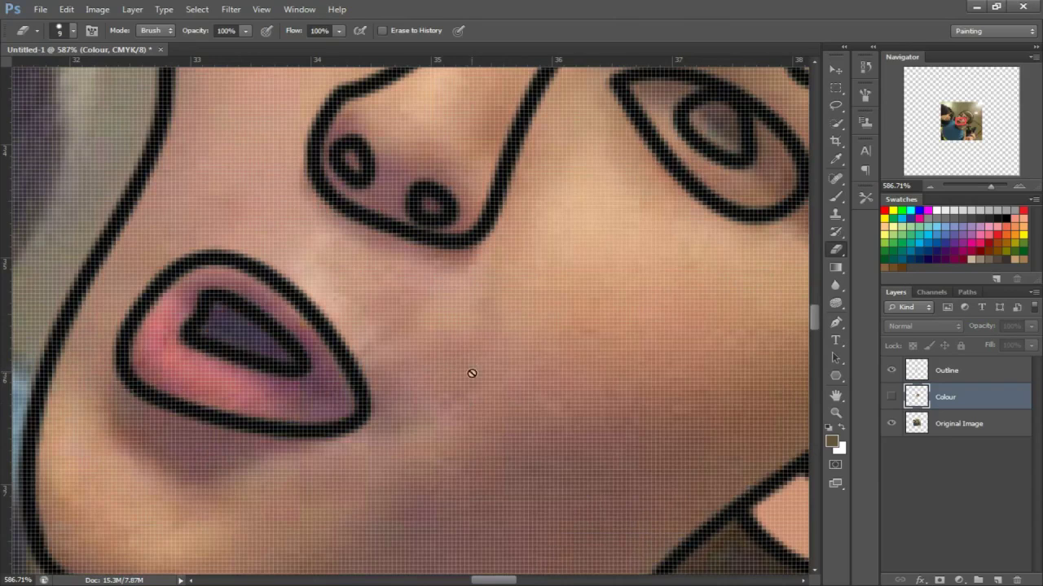
key(b)
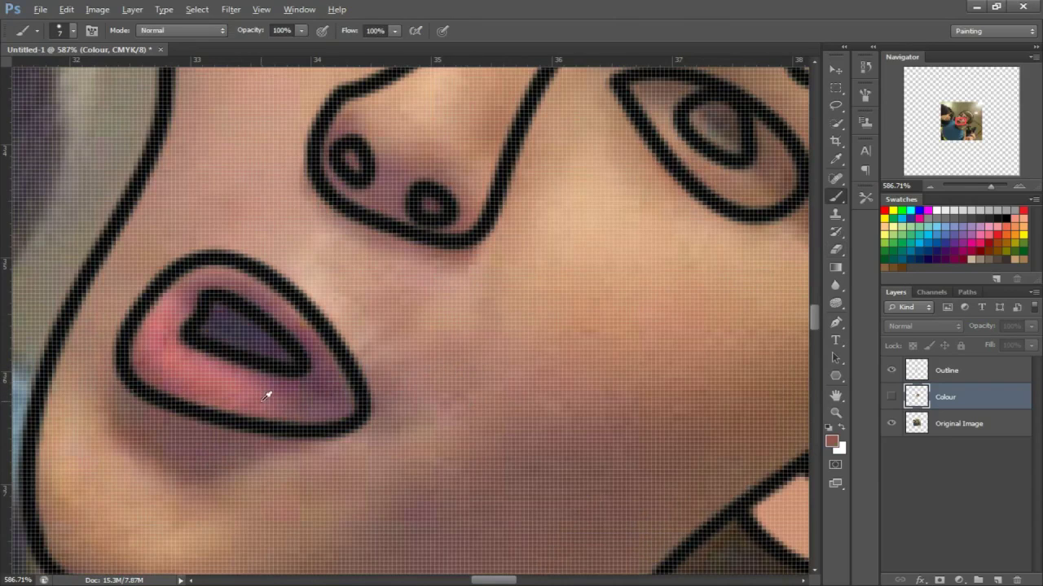
alt+click(246, 382)
click(222, 385)
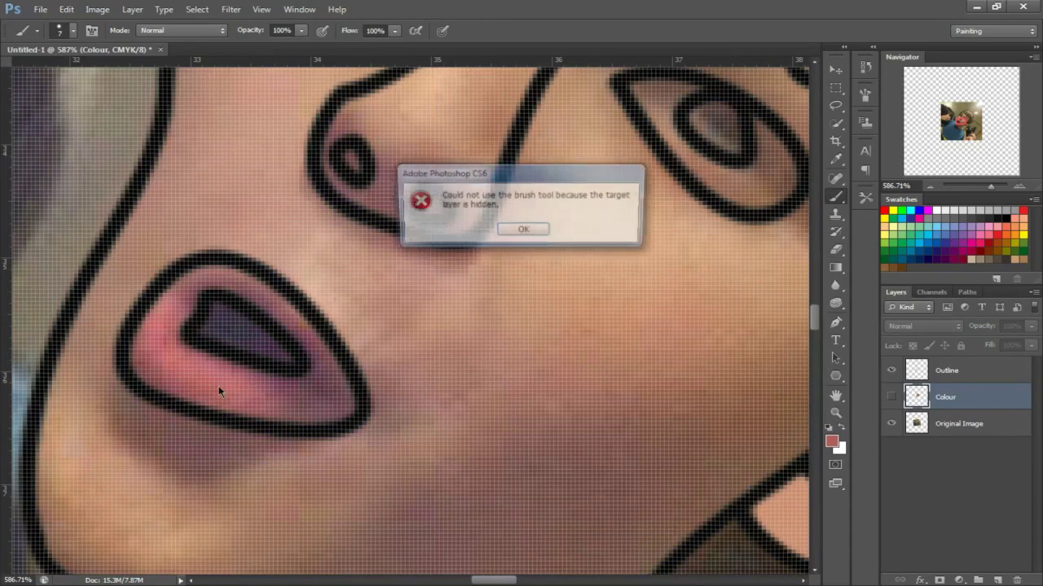
click(524, 232)
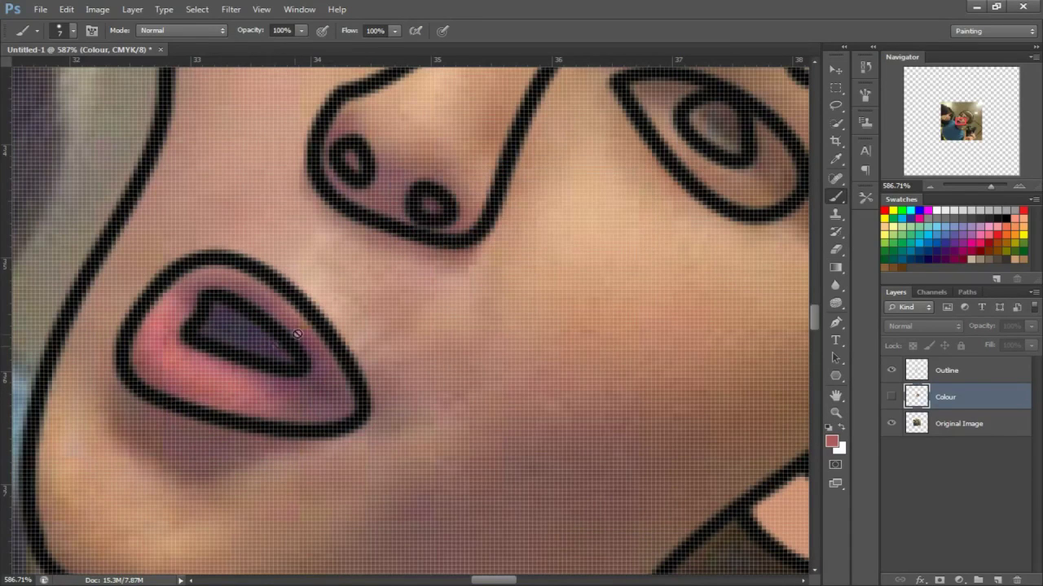
alt+click(214, 380)
click(890, 398)
drag(314, 405, 178, 371)
mouse_move(201, 292)
mouse_down()
mouse_move(236, 269)
mouse_move(318, 334)
mouse_move(261, 423)
mouse_move(137, 334)
mouse_up()
drag(312, 390, 292, 381)
- Sample the dark purple inside the photo's mouth and fill the mouth opening, reducing the brush to 4 px
key(ctrl+comma)
alt+click(299, 368)
key(ctrl+comma)
drag(210, 326, 288, 356)
key(bracketleft)
key(bracketleft)
key(bracketleft)
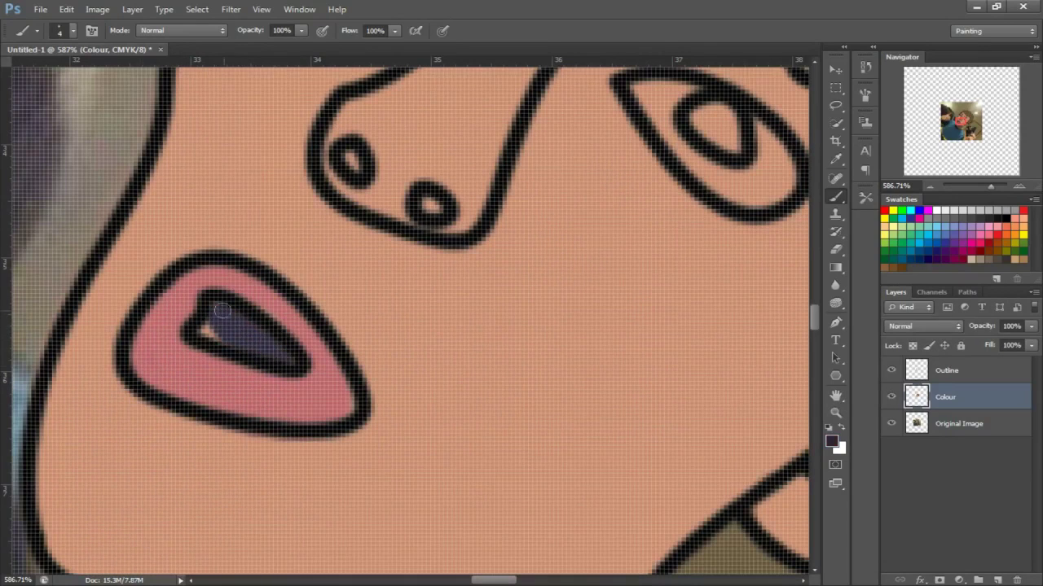
- Sample the dark nostril colour from the photo and fill both nostrils with the 4 px brush
scroll(227, 324, down, 5)
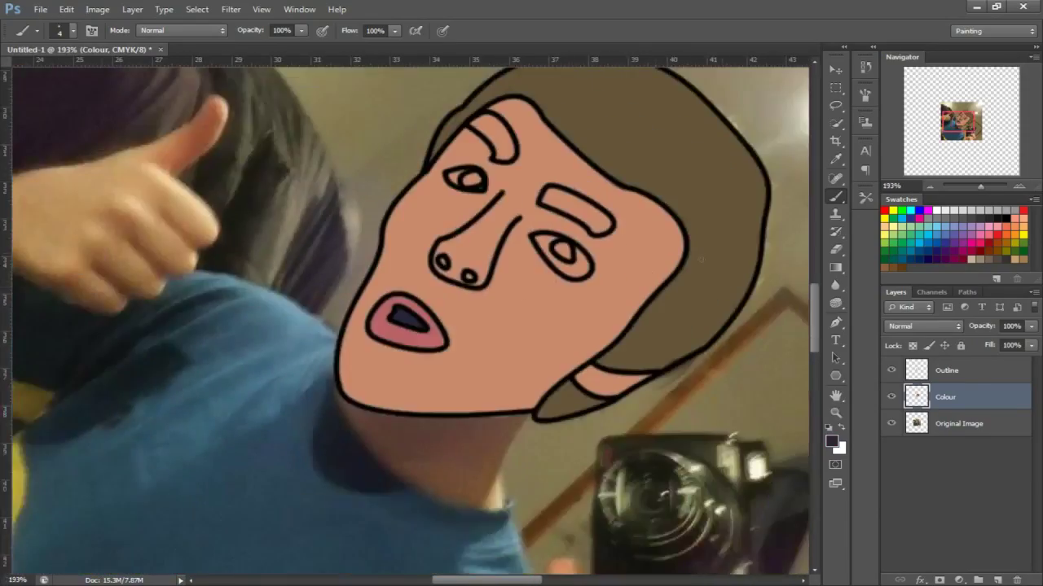
scroll(268, 298, up, 6)
click(891, 397)
alt+click(365, 326)
key(ctrl+comma)
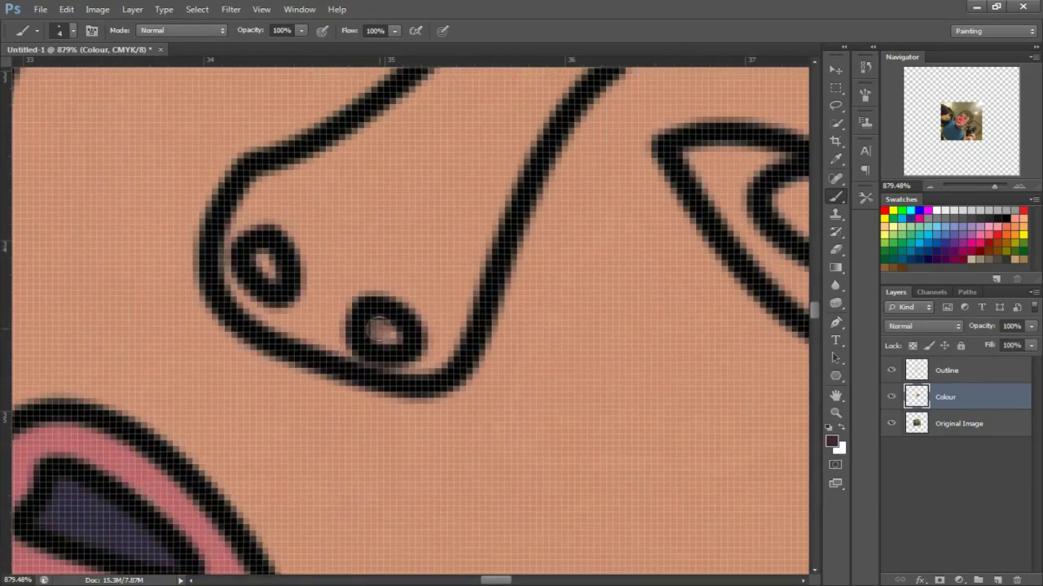
drag(371, 326, 389, 335)
drag(264, 259, 262, 276)
scroll(325, 245, down, 4)
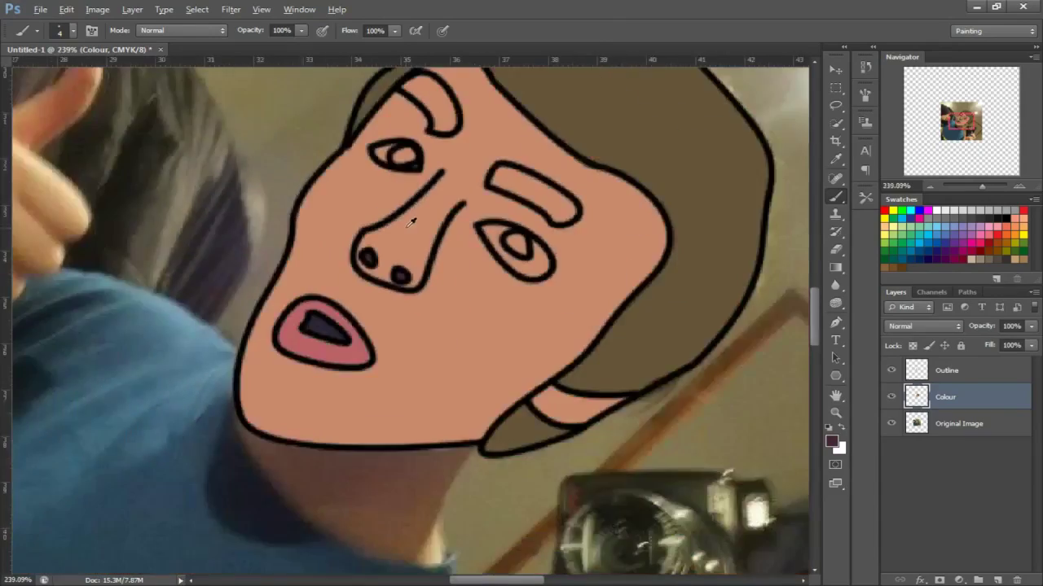
- Sample the light brown eyebrow colour from the photo and fill both eyebrows at 8 px, keeping the brush flow at 100%
scroll(446, 220, up, 4)
alt+click(501, 259)
key(ctrl+comma)
mouse_move(424, 232)
mouse_down()
mouse_move(574, 317)
mouse_move(512, 261)
mouse_up()
mouse_move(566, 298)
mouse_down()
mouse_move(607, 321)
mouse_move(570, 346)
mouse_move(563, 324)
mouse_up()
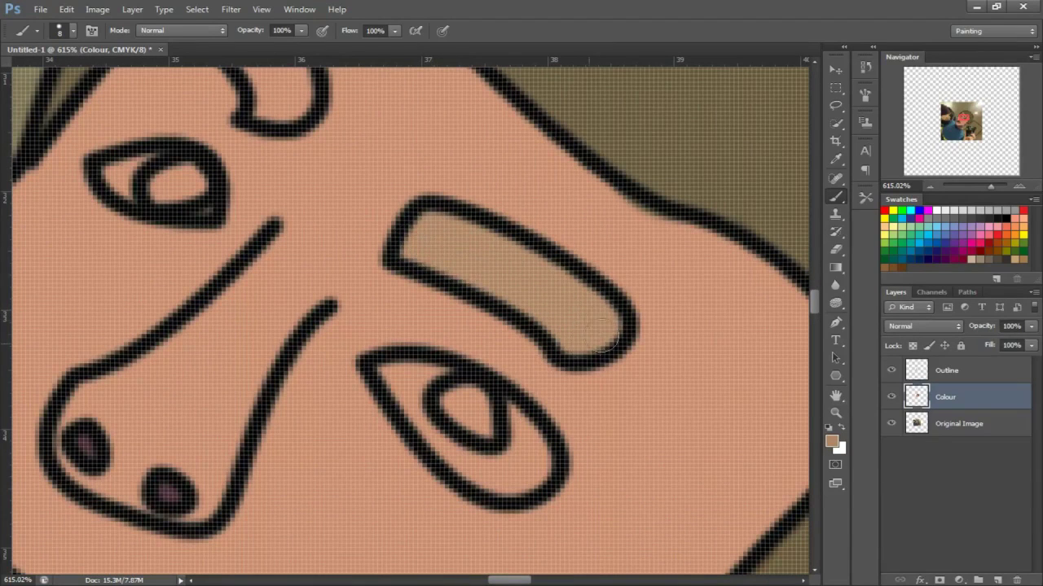
click(395, 32)
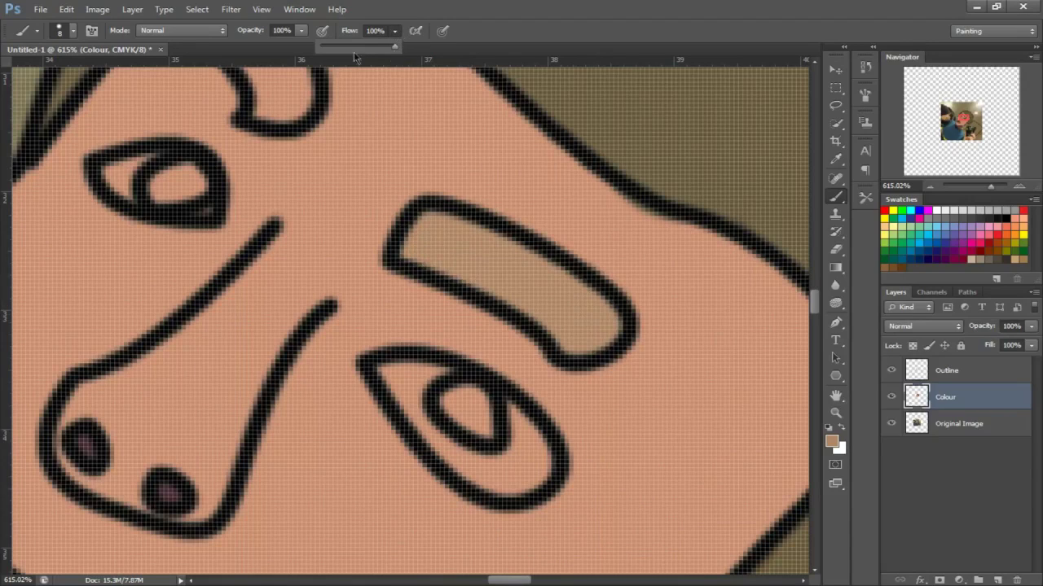
click(395, 31)
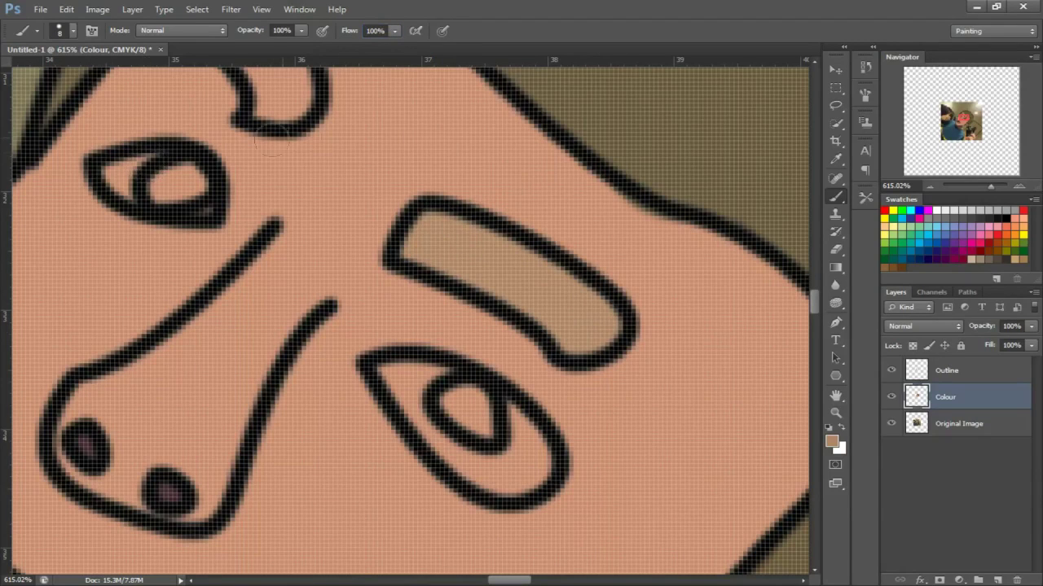
scroll(150, 159, up, 5)
mouse_move(216, 123)
mouse_down()
mouse_move(183, 142)
mouse_move(230, 116)
mouse_move(264, 148)
mouse_move(284, 199)
mouse_move(275, 249)
mouse_move(215, 151)
mouse_up()
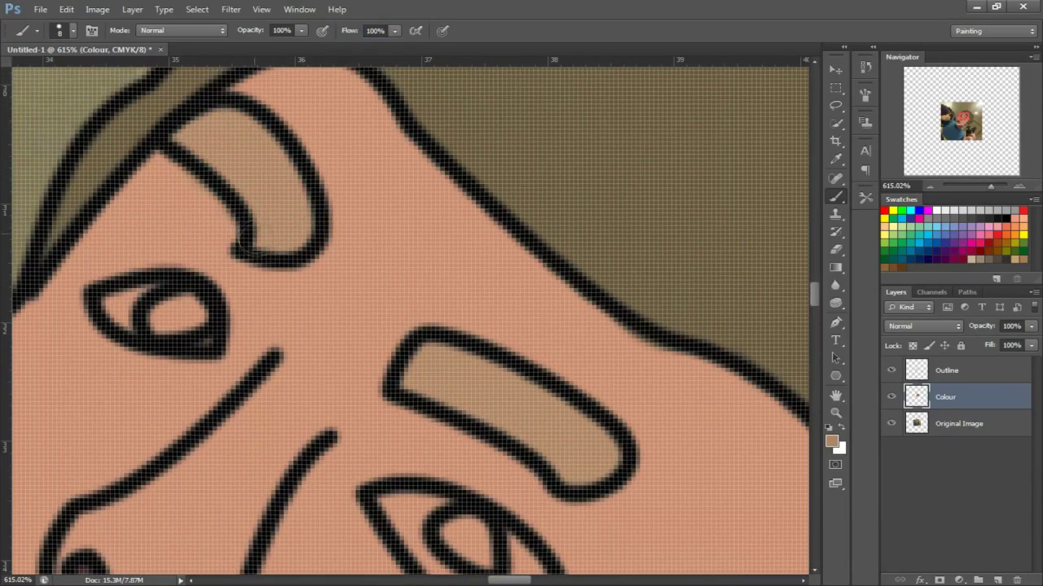
- Paint the area around both irises greyish tan sampled from the photo, using a 6 px brush
scroll(241, 247, down, 3)
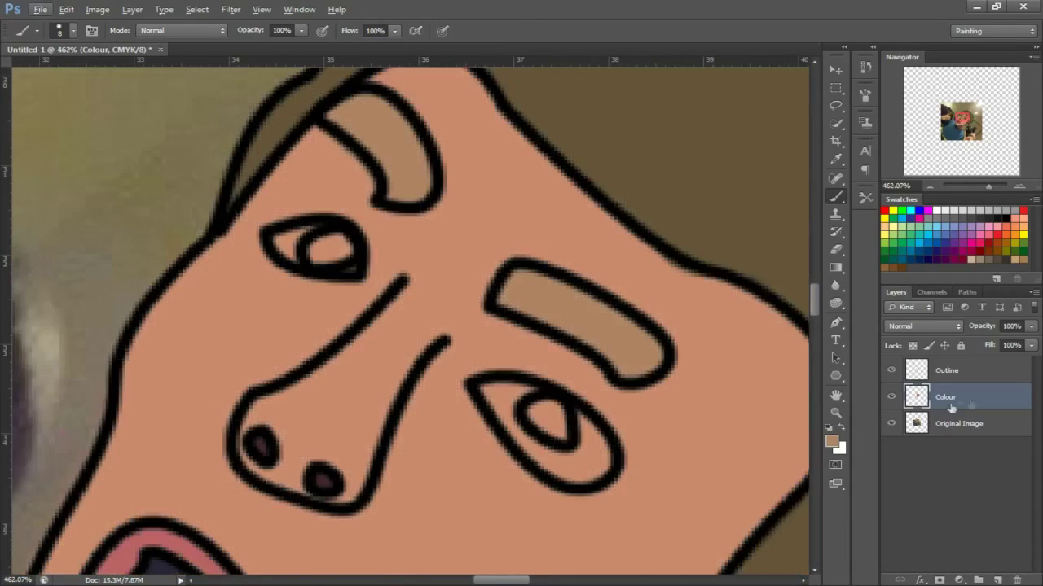
click(890, 397)
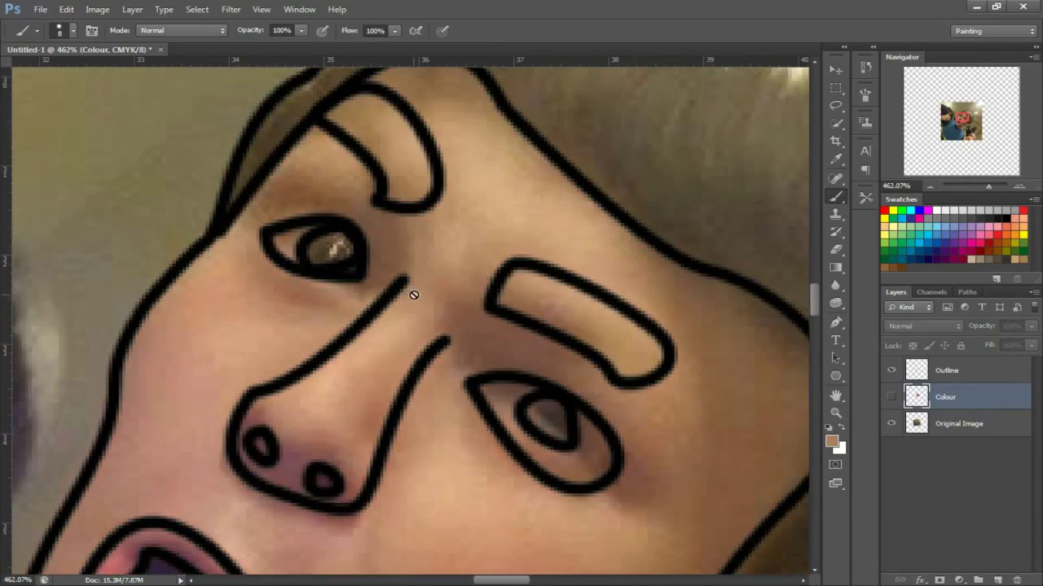
click(891, 397)
mouse_move(507, 397)
mouse_down()
mouse_move(576, 470)
mouse_move(587, 415)
mouse_move(521, 389)
mouse_up()
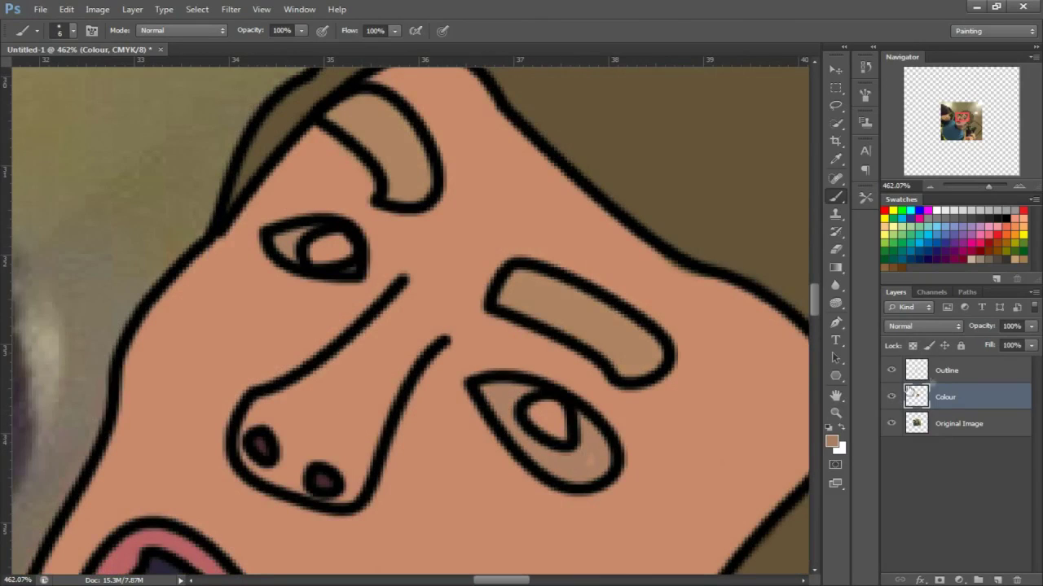
- Sample the dark brown iris colour from the photo and fill both irises on the Colour layer
click(891, 397)
alt+click(325, 248)
click(891, 396)
drag(316, 244, 346, 254)
mouse_move(536, 435)
mouse_down()
mouse_move(538, 420)
mouse_move(562, 417)
mouse_move(547, 427)
mouse_move(559, 435)
mouse_move(542, 430)
mouse_move(562, 438)
mouse_up()
key(alt)
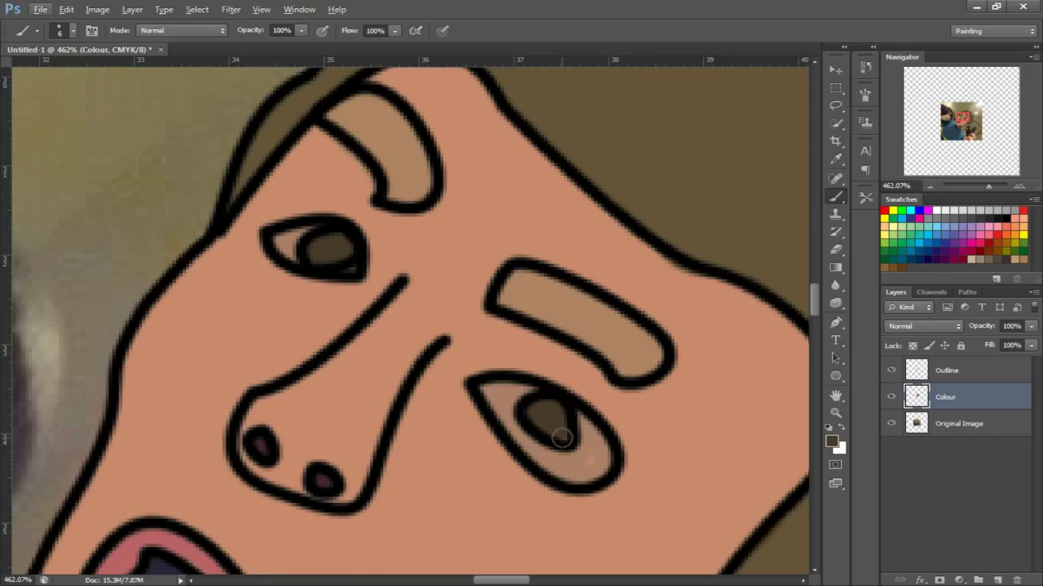
key(alt)
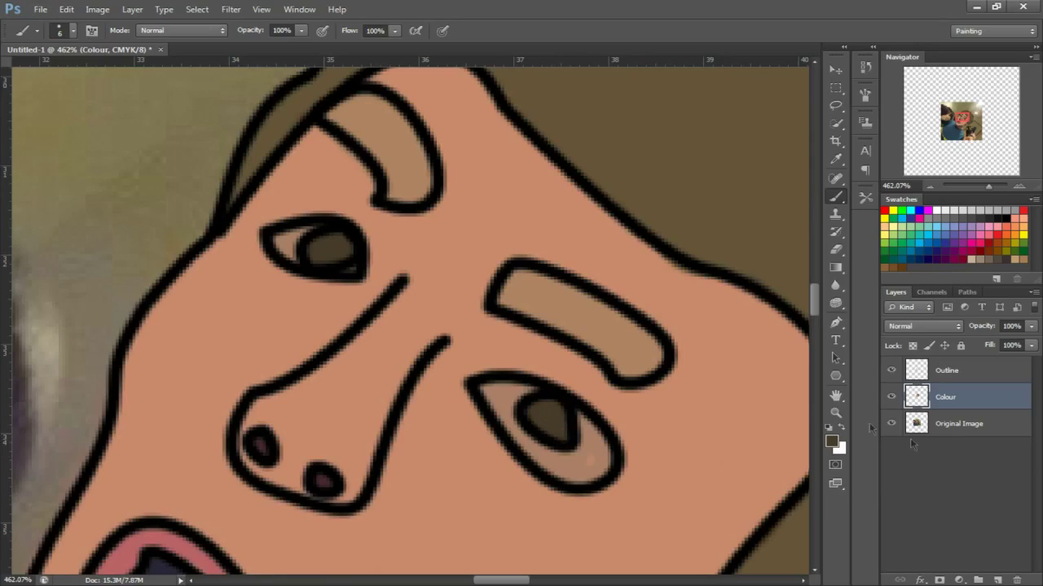
- Draw a small black-stroked ellipse as a pupil in each iris, about 5 × 6 px and 4 × 5 px
click(837, 381)
click(887, 400)
drag(544, 411, 554, 422)
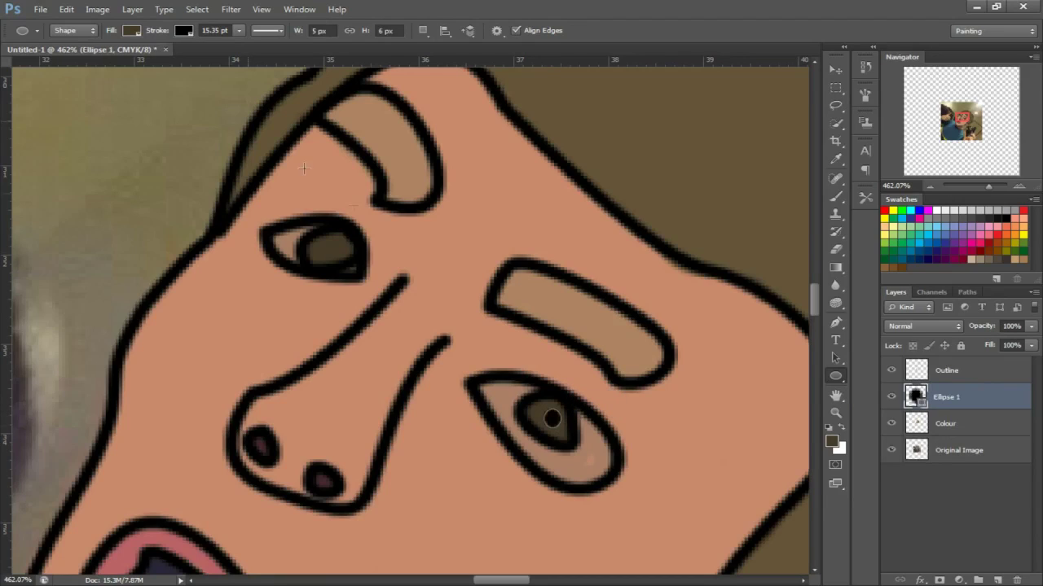
key(Return)
drag(317, 246, 341, 257)
key(Return)
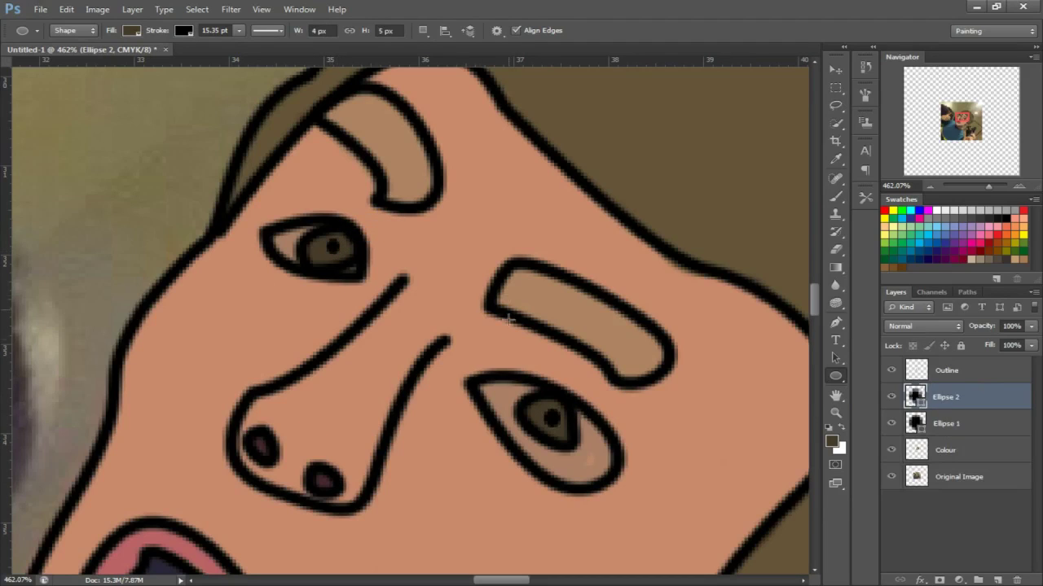
- Toggle the Original Image layer's visibility to check the coloured head for unfilled gaps, leaving the layer hidden
scroll(508, 294, down, 5)
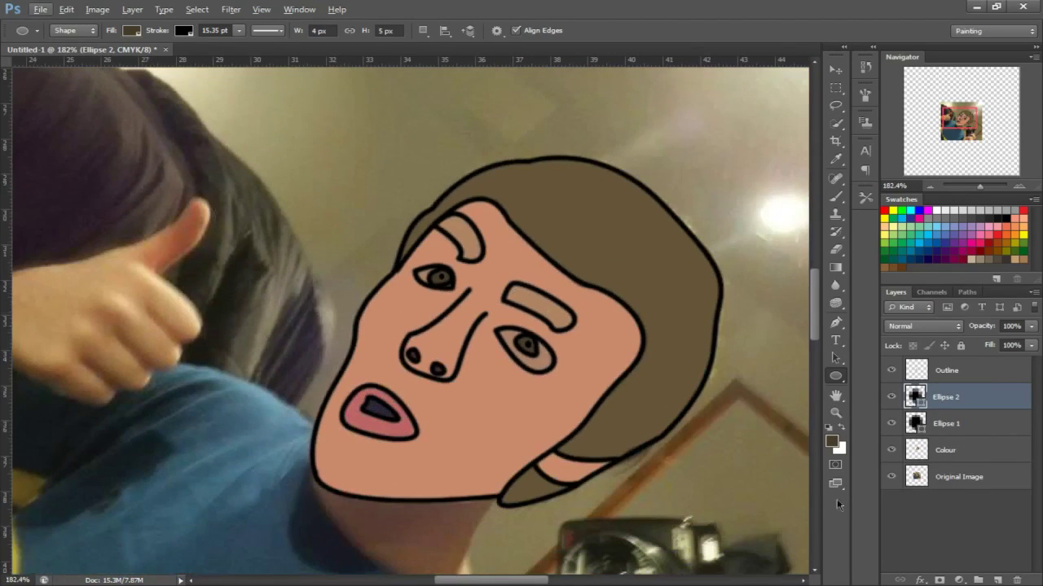
click(894, 478)
scroll(350, 203, down, 3)
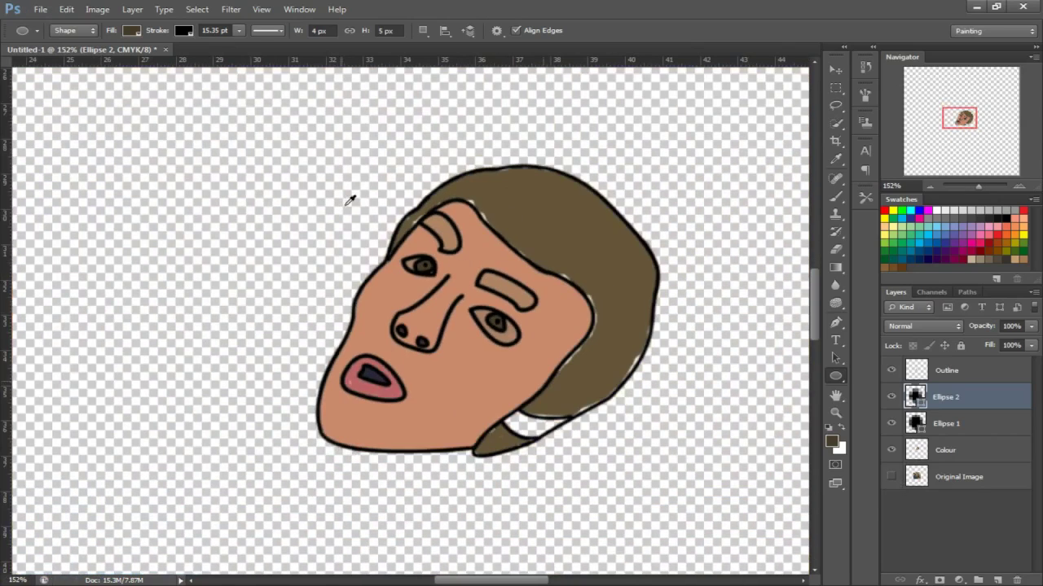
scroll(570, 281, up, 2)
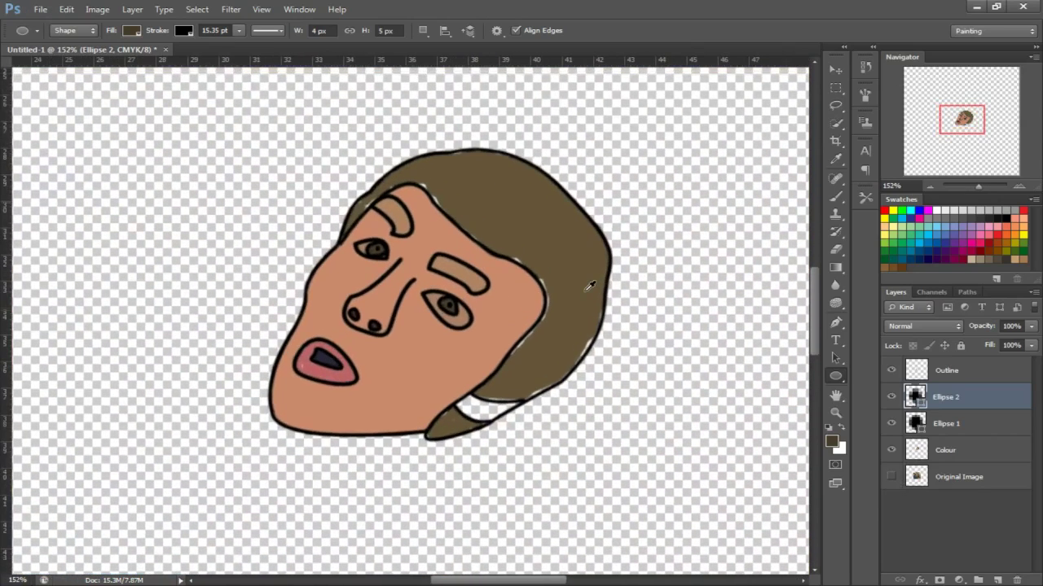
scroll(562, 280, up, 2)
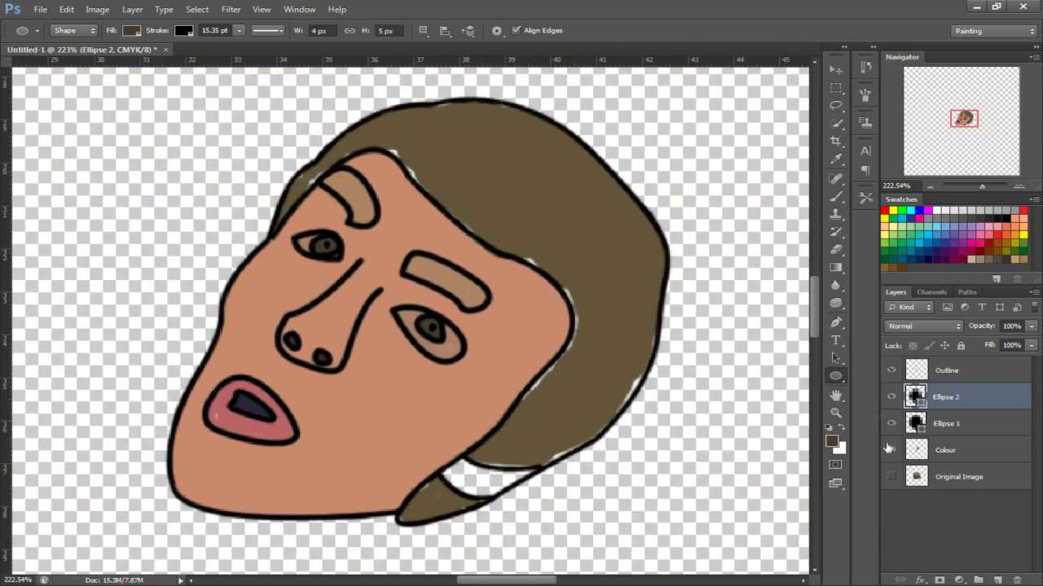
click(890, 477)
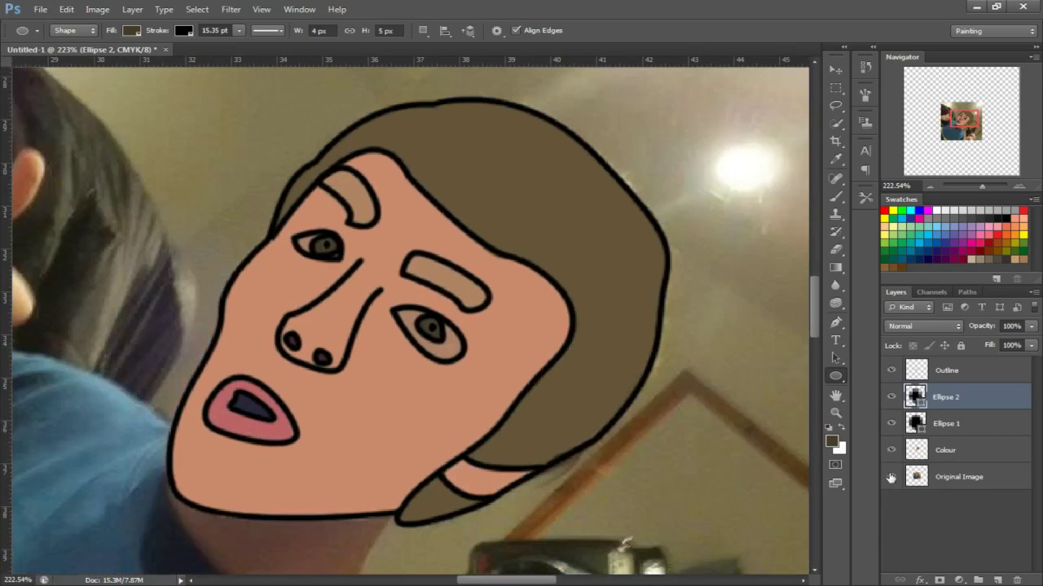
click(891, 477)
click(891, 479)
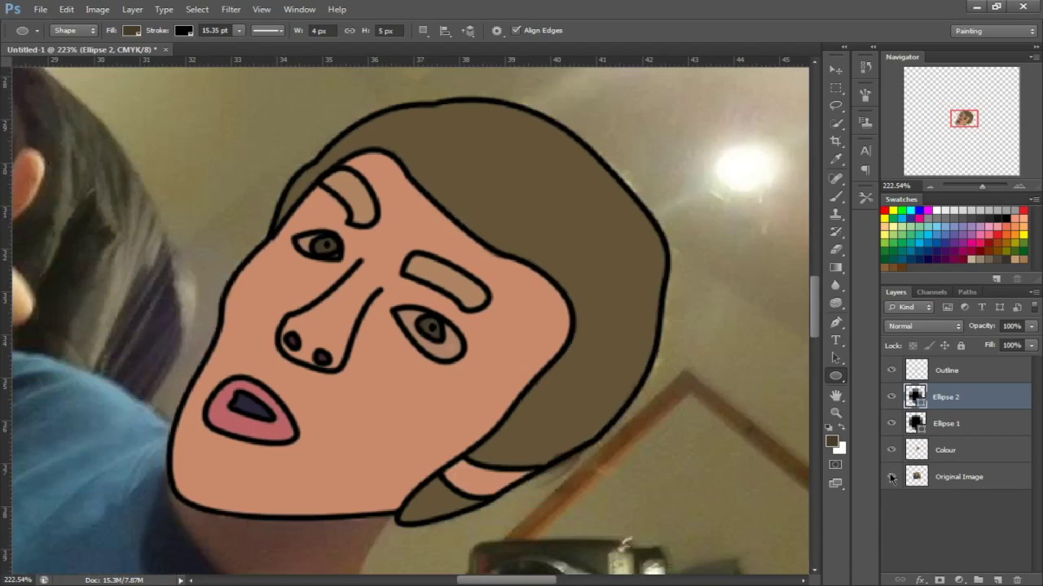
click(891, 478)
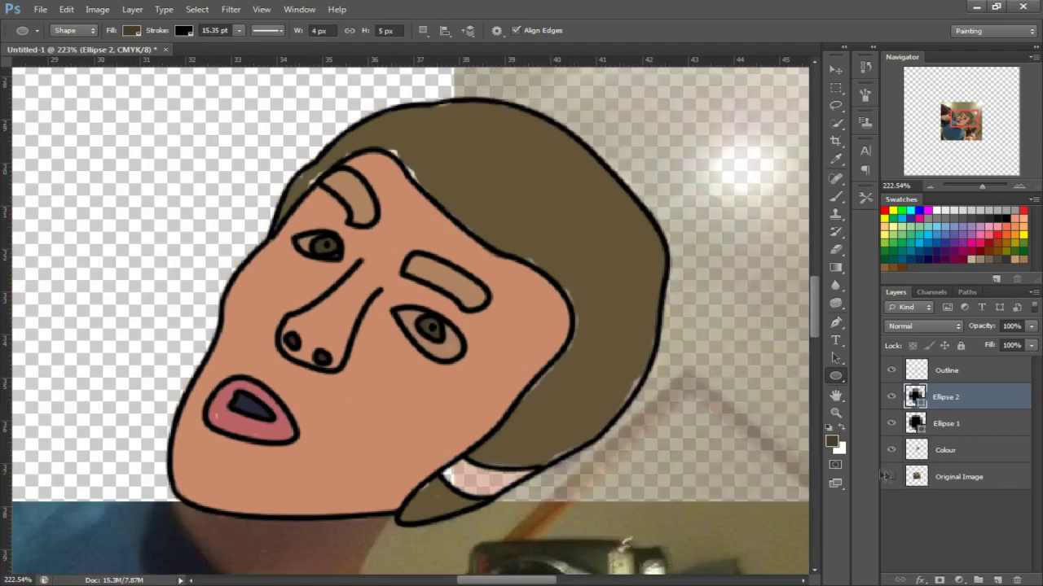
- Fill the white gaps along the hairline and the hair's outer edge on the Colour layer with the hair brown at 6 px
scroll(455, 207, up, 3)
scroll(455, 206, up, 3)
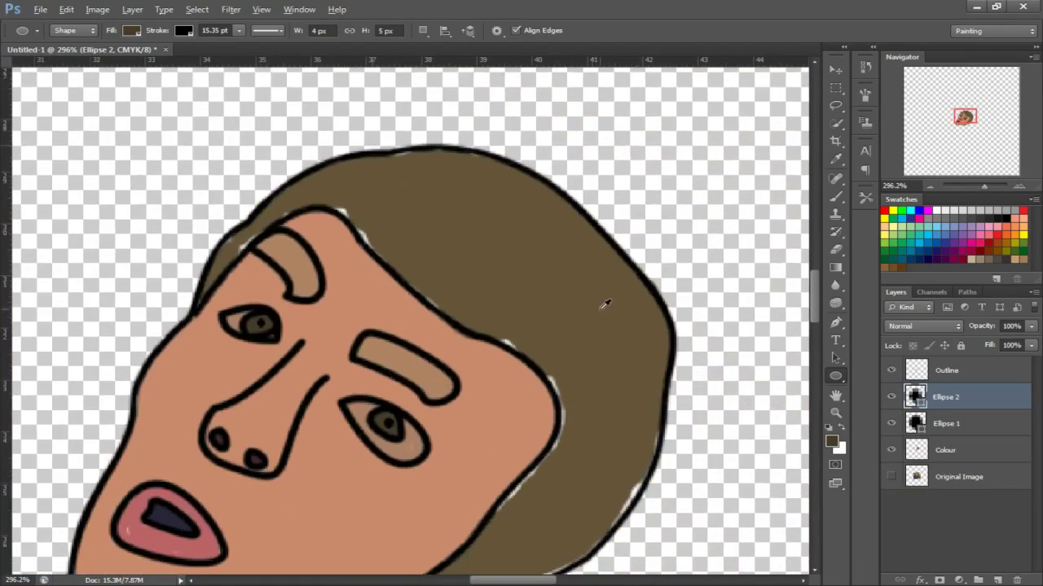
key(b)
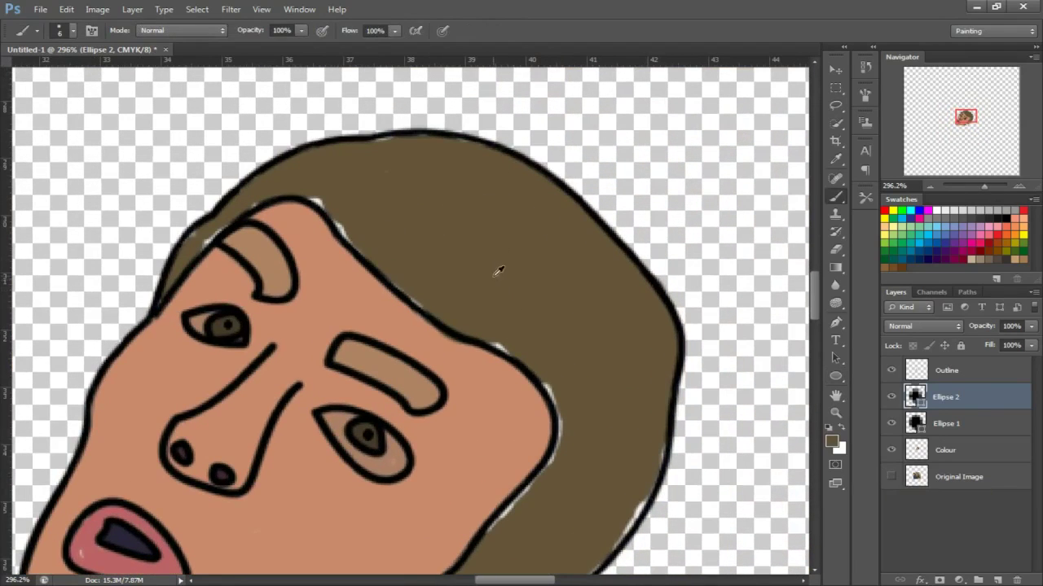
click(944, 450)
mouse_move(488, 347)
mouse_down()
mouse_move(509, 352)
mouse_move(556, 424)
mouse_move(541, 482)
mouse_up()
drag(663, 445, 662, 476)
mouse_move(521, 489)
mouse_down()
mouse_move(497, 526)
mouse_move(505, 516)
mouse_up()
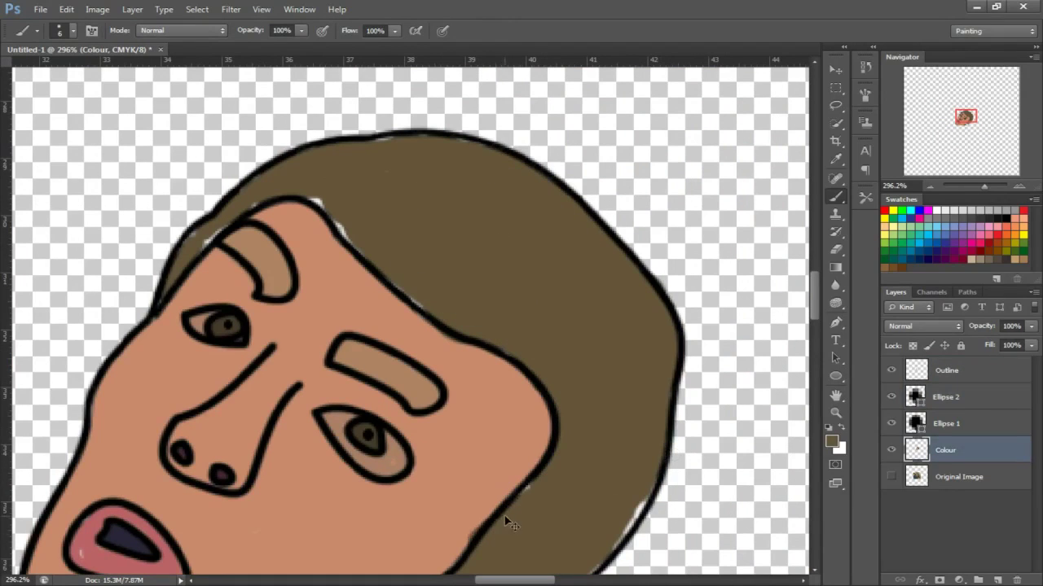
drag(418, 311, 391, 284)
drag(308, 196, 350, 240)
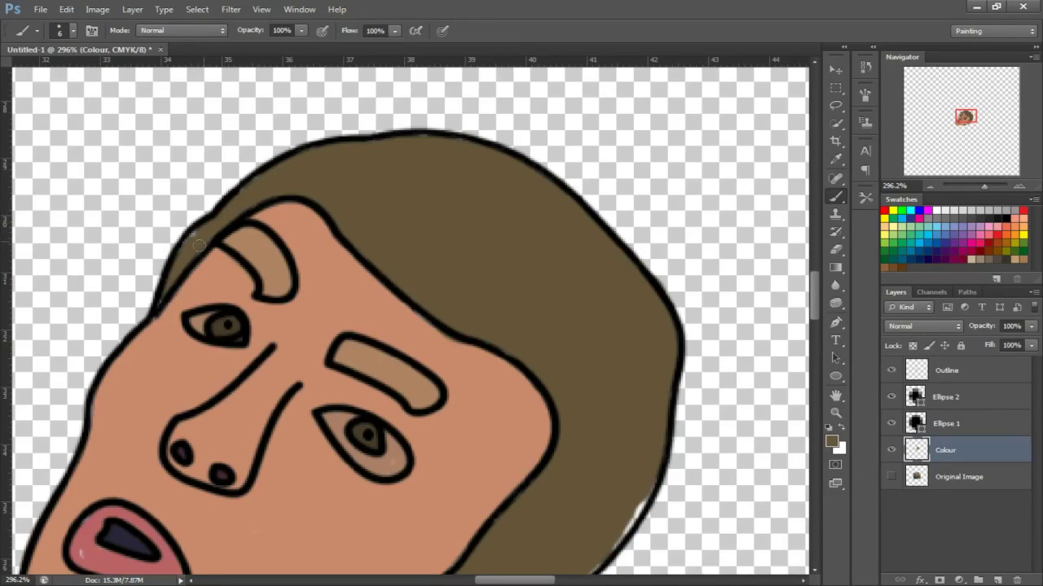
drag(196, 238, 231, 186)
- Fill the remaining gaps along the hair's lower edge above the ear and in the lock below it with the hair brown
scroll(316, 139, down, 3)
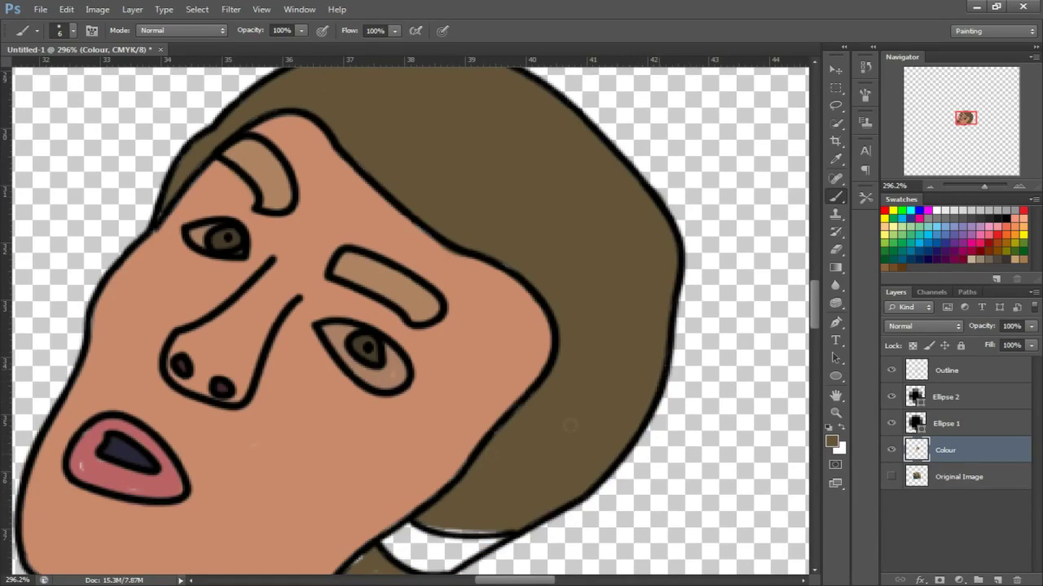
mouse_move(382, 550)
mouse_down()
mouse_move(426, 523)
mouse_move(480, 530)
mouse_up()
scroll(432, 521, down, 3)
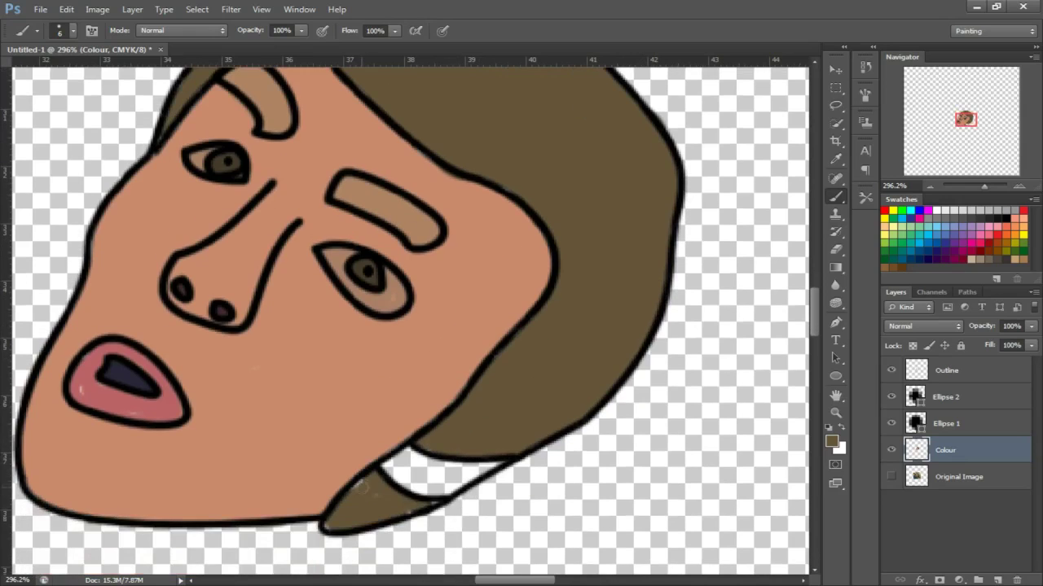
- Touch up the lips with their sampled pink, show the Original Image layer again and sample the skin colour from the ear
scroll(424, 505, up, 3)
alt+click(69, 454)
click(891, 477)
alt+click(434, 531)
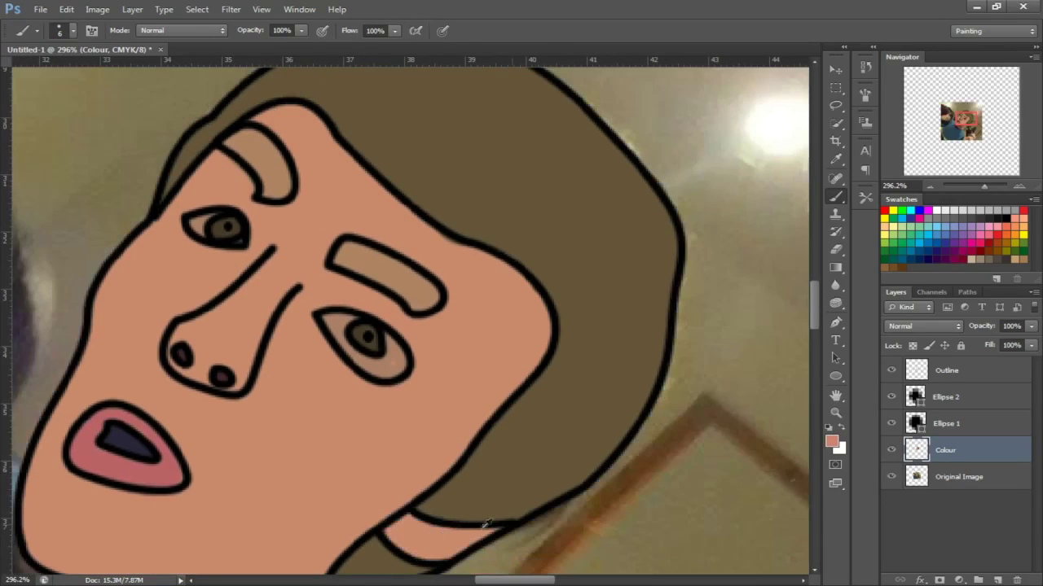
alt+click(457, 524)
- Move the Original Image layer to the left so that the photo sits beside the cartoon head
scroll(596, 297, down, 4)
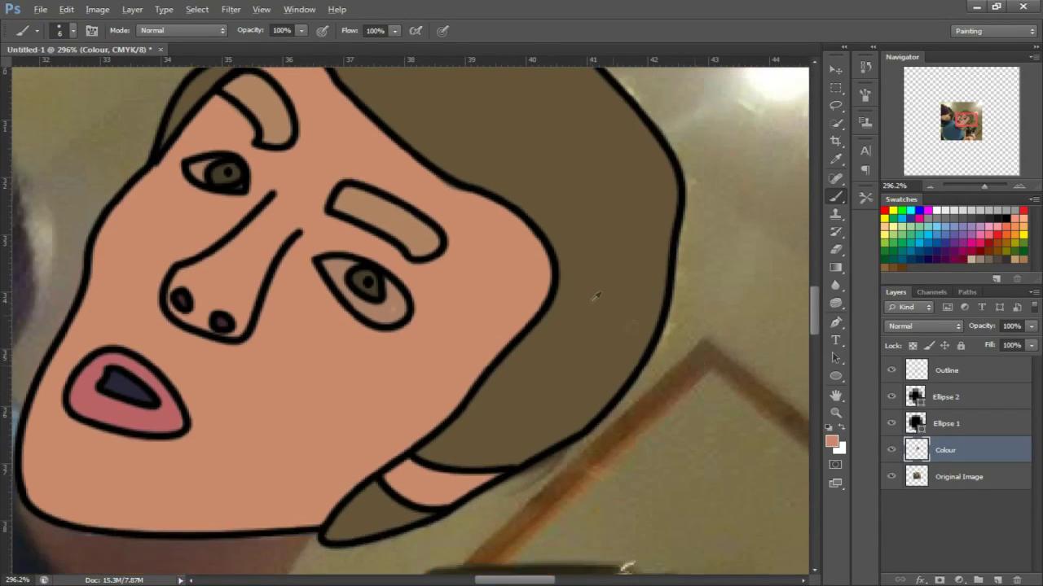
scroll(596, 297, down, 2)
scroll(706, 342, down, 1)
scroll(677, 342, down, 1)
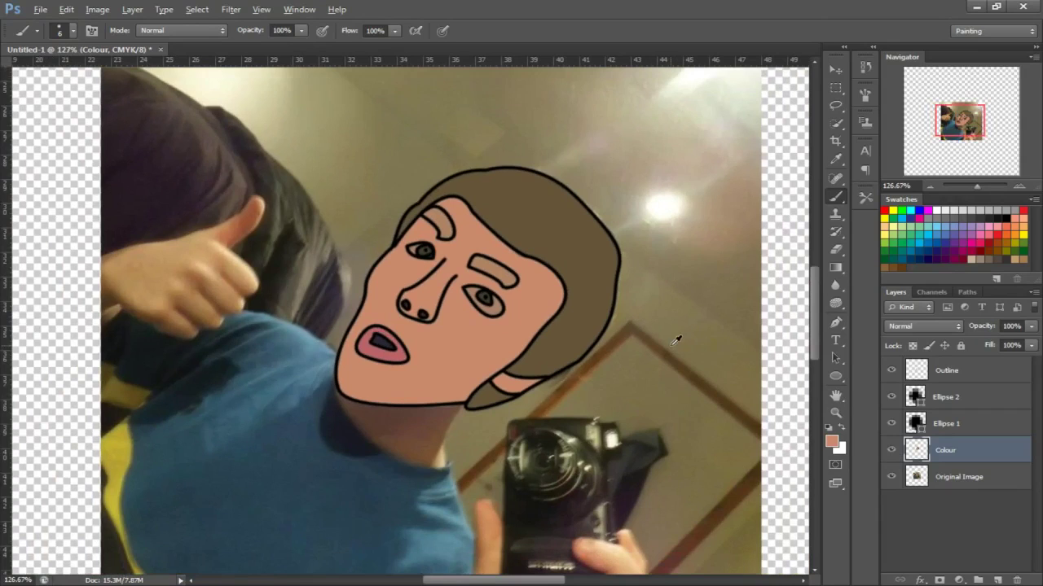
scroll(642, 256, down, 2)
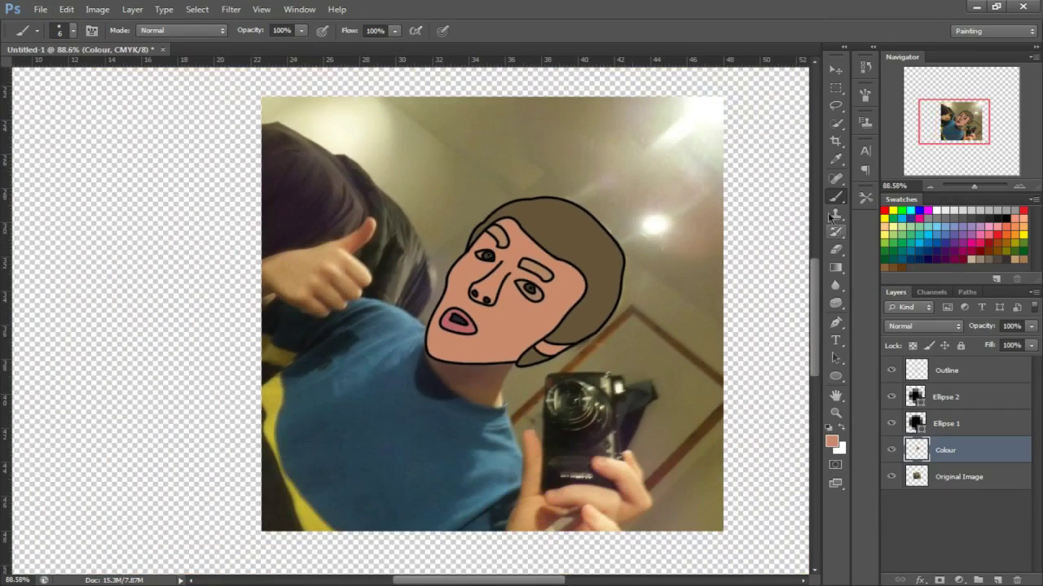
click(972, 474)
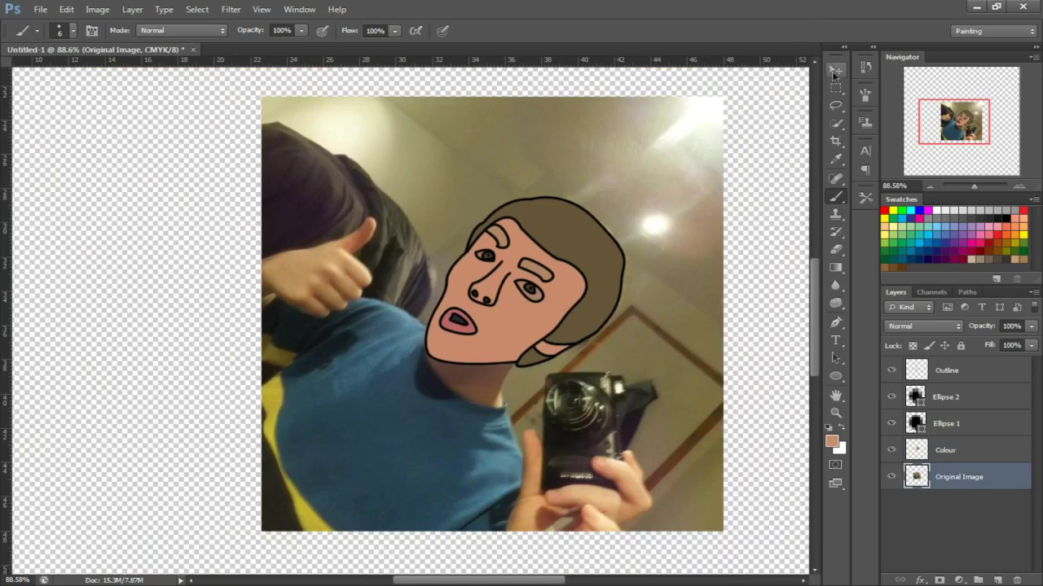
key(ctrl+t)
drag(677, 359, 331, 360)
key(Return)
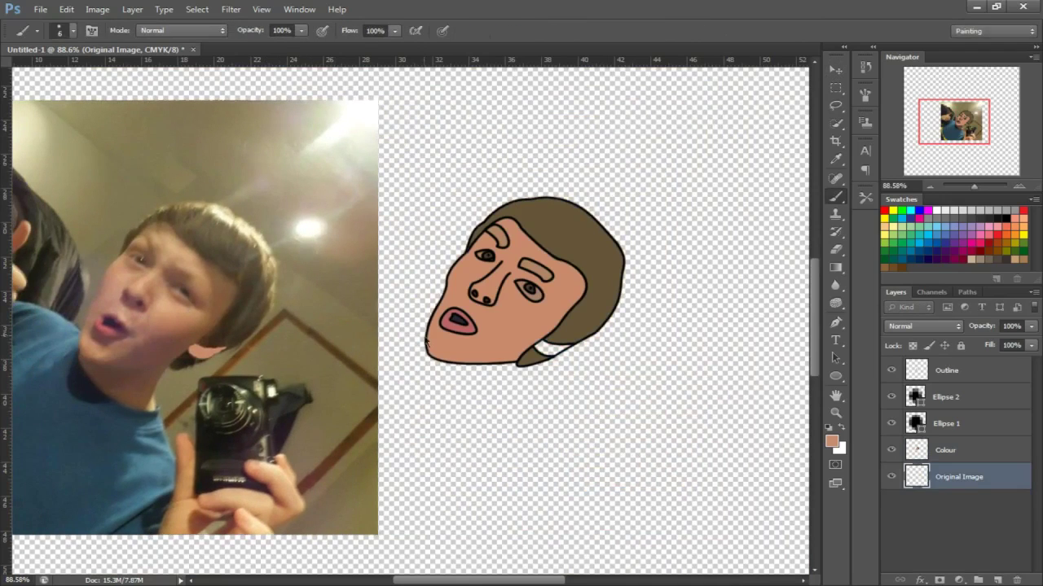
- Paint the empty ear area with the sampled skin colour on the Original Image layer, using a 6 px brush
scroll(502, 322, up, 3)
scroll(452, 326, down, 3)
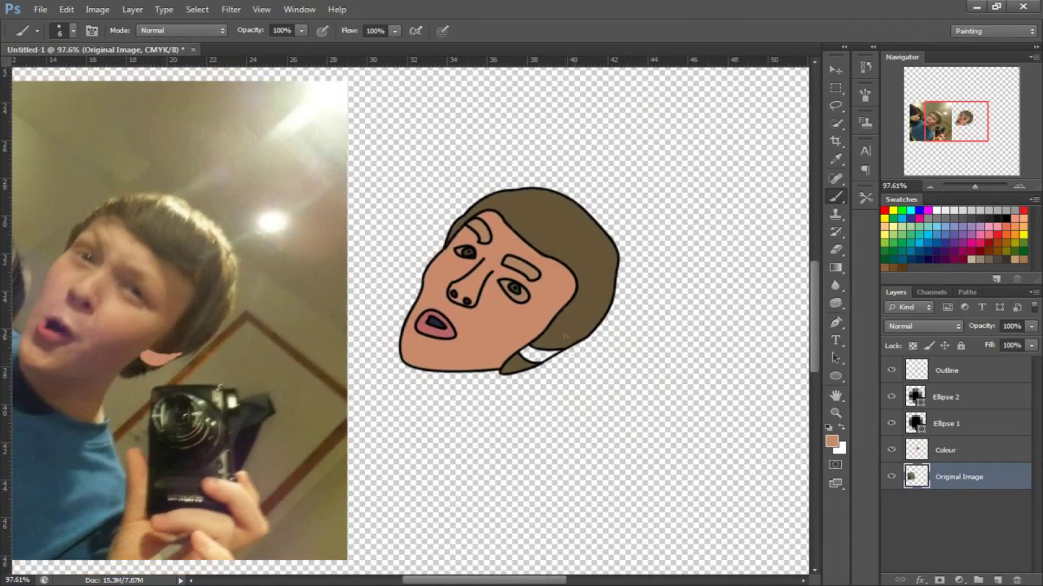
scroll(574, 352, up, 10)
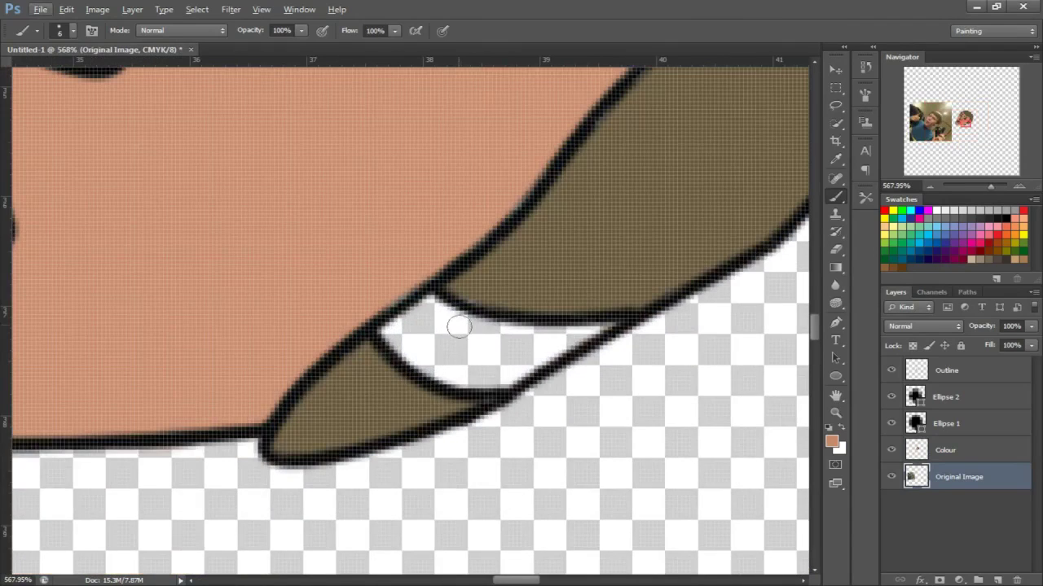
scroll(458, 327, down, 2)
mouse_move(430, 309)
mouse_down()
mouse_move(529, 355)
mouse_move(452, 370)
mouse_move(397, 336)
mouse_move(529, 342)
mouse_move(414, 329)
mouse_up()
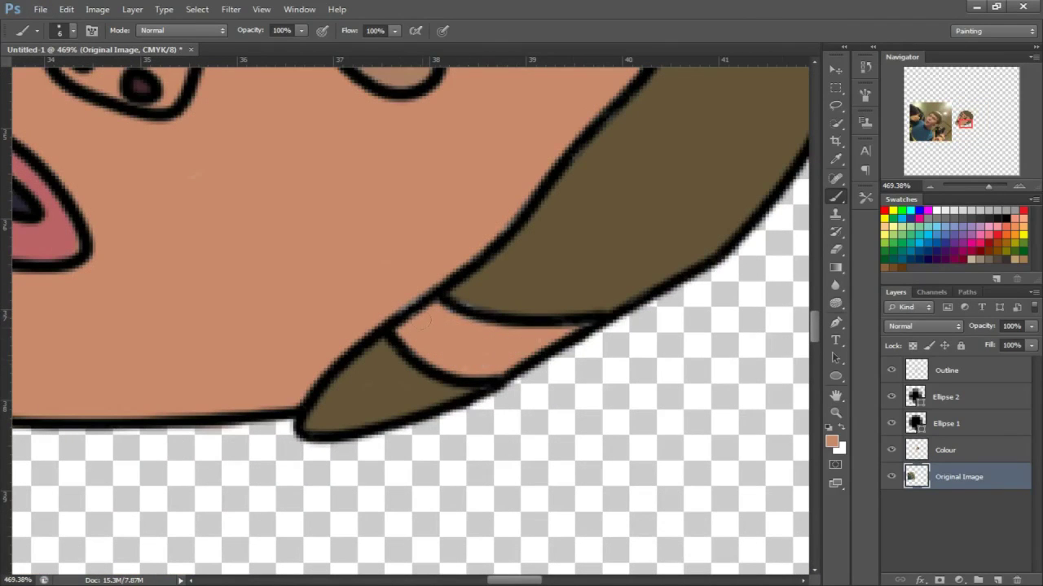
scroll(431, 305, down, 15)
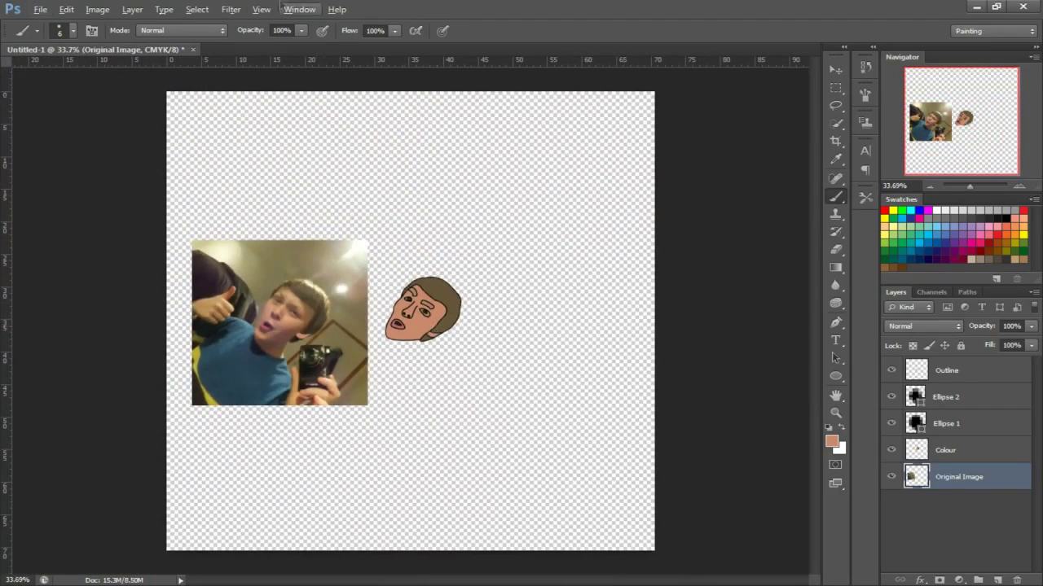
- Hide the Original Image layer and paint the ear with the skin colour on the Colour layer at 6 px
click(891, 476)
click(892, 476)
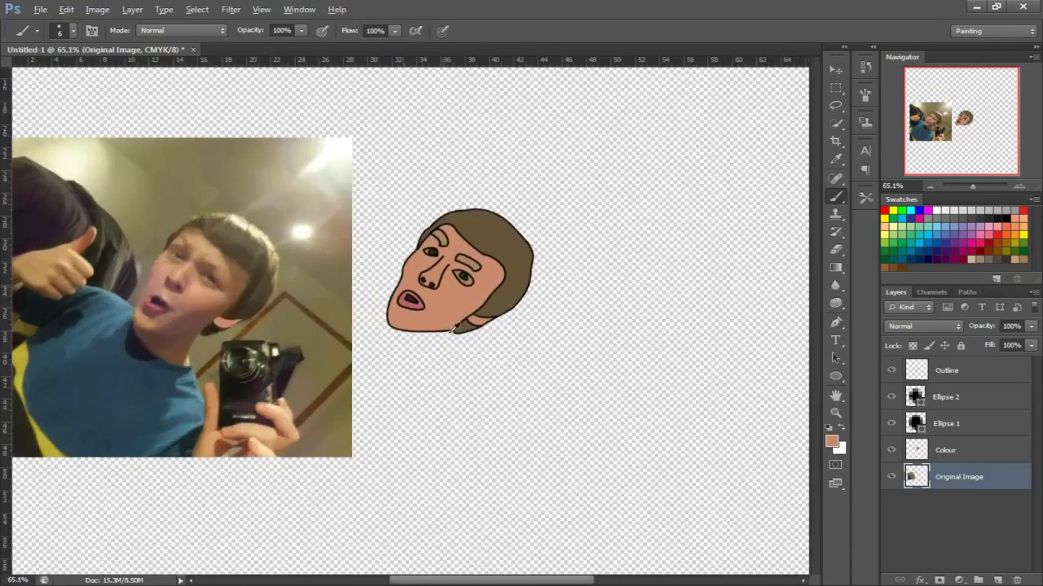
scroll(540, 319, up, 1)
click(935, 458)
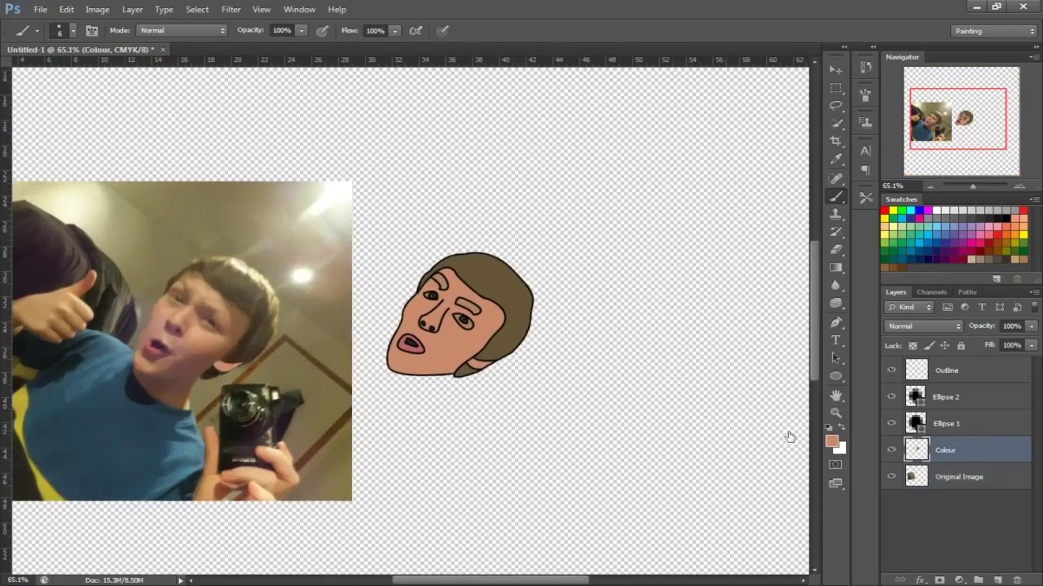
scroll(491, 373, up, 6)
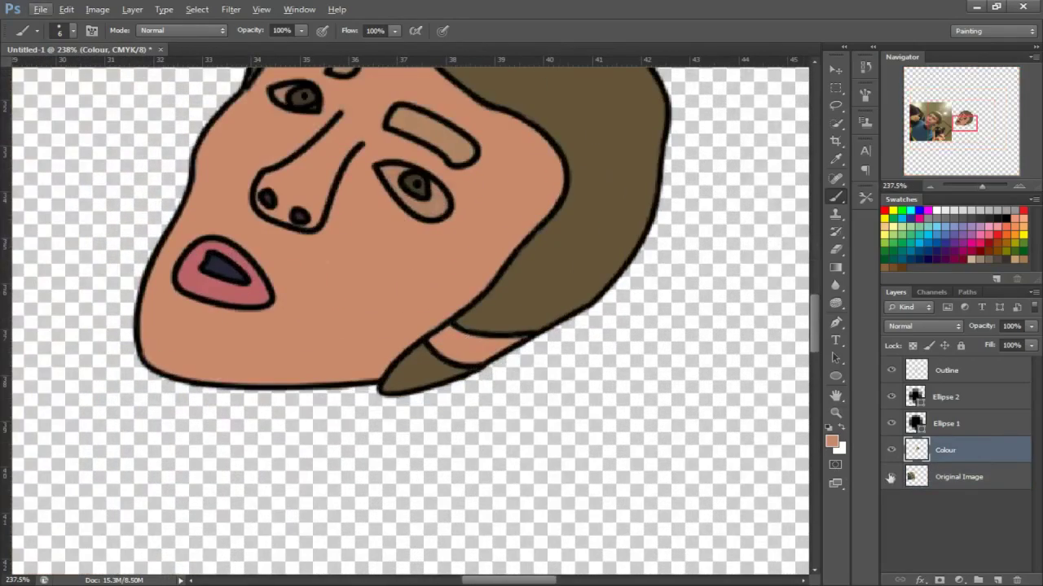
click(890, 478)
mouse_move(430, 335)
mouse_down()
mouse_move(521, 342)
mouse_move(444, 334)
mouse_move(469, 350)
mouse_move(526, 348)
mouse_up()
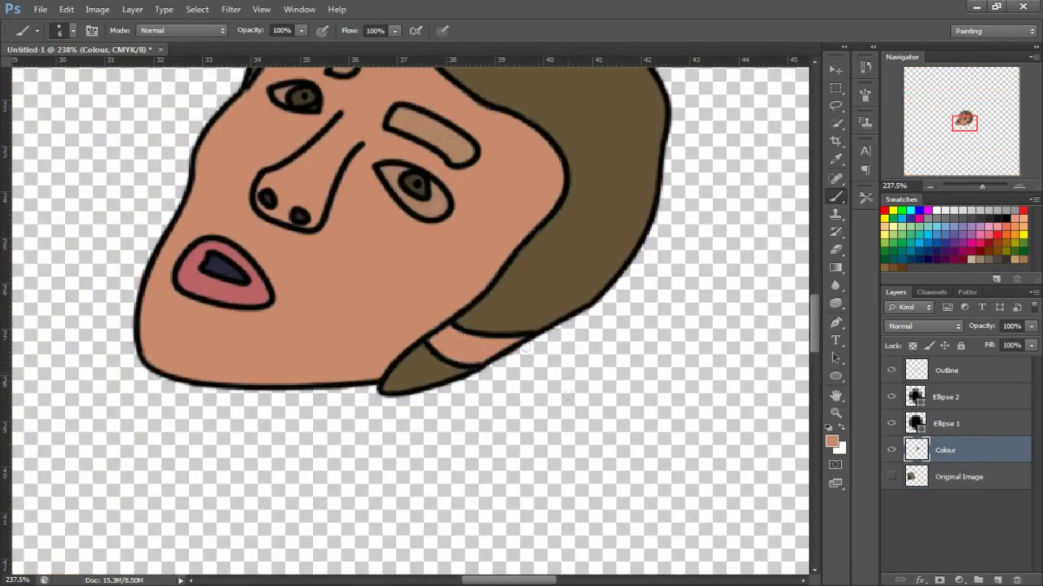
- Toggle the Original Image and Colour layers to check the ear's colouring, leaving Colour shown and the photo hidden
click(891, 477)
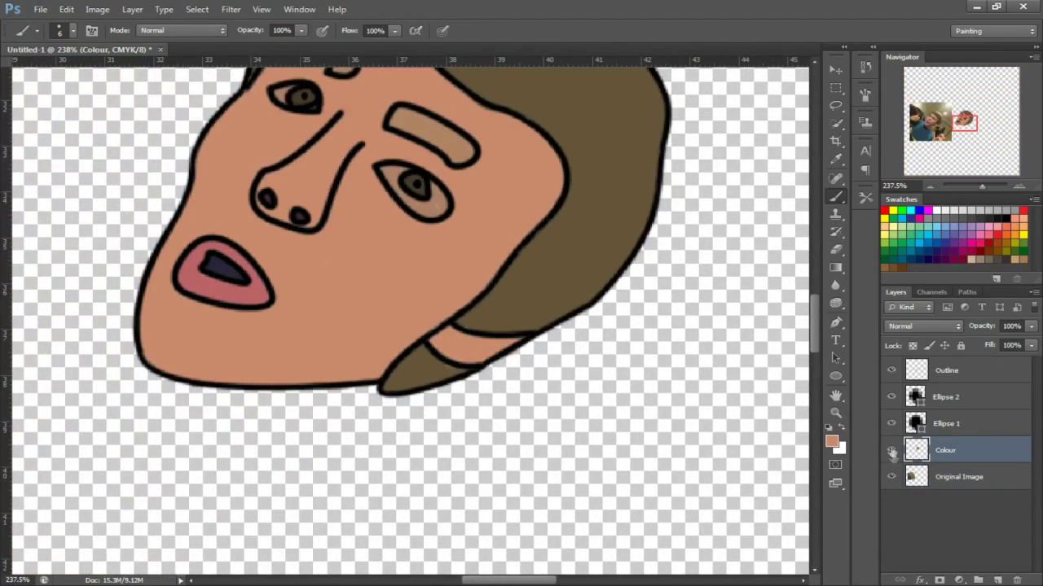
click(891, 449)
scroll(543, 299, down, 5)
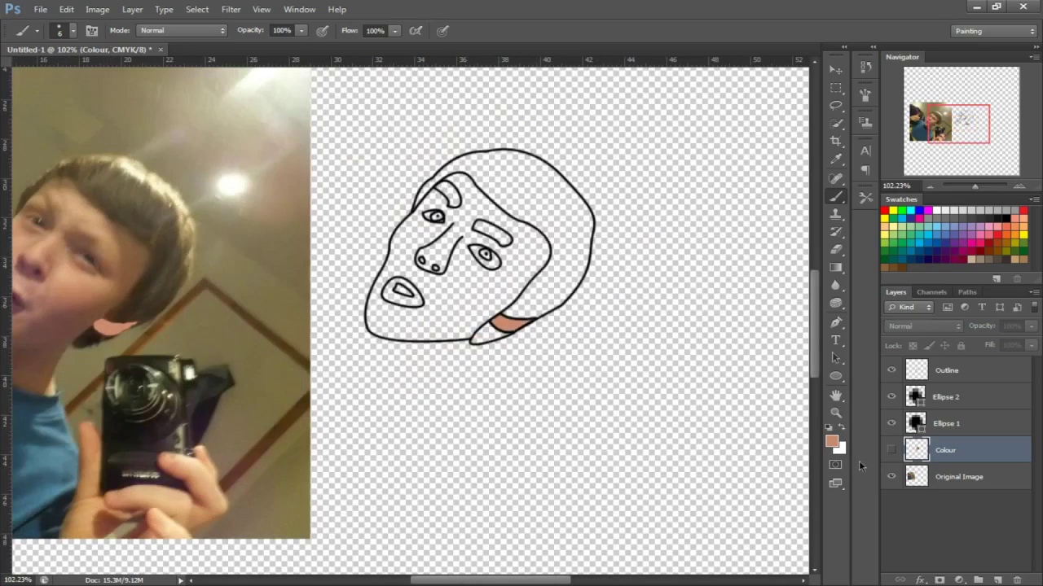
click(891, 450)
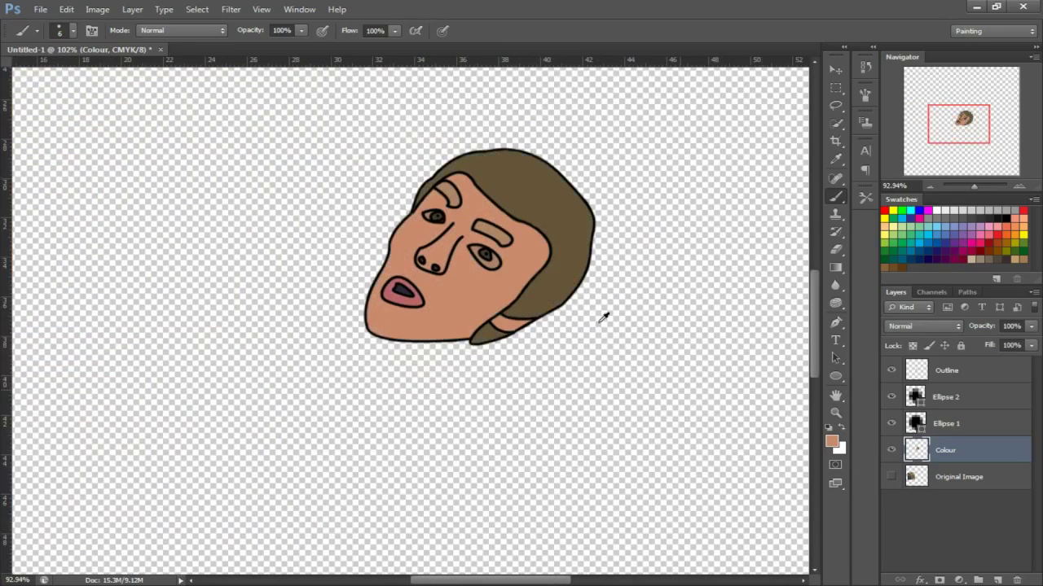
scroll(600, 314, down, 2)
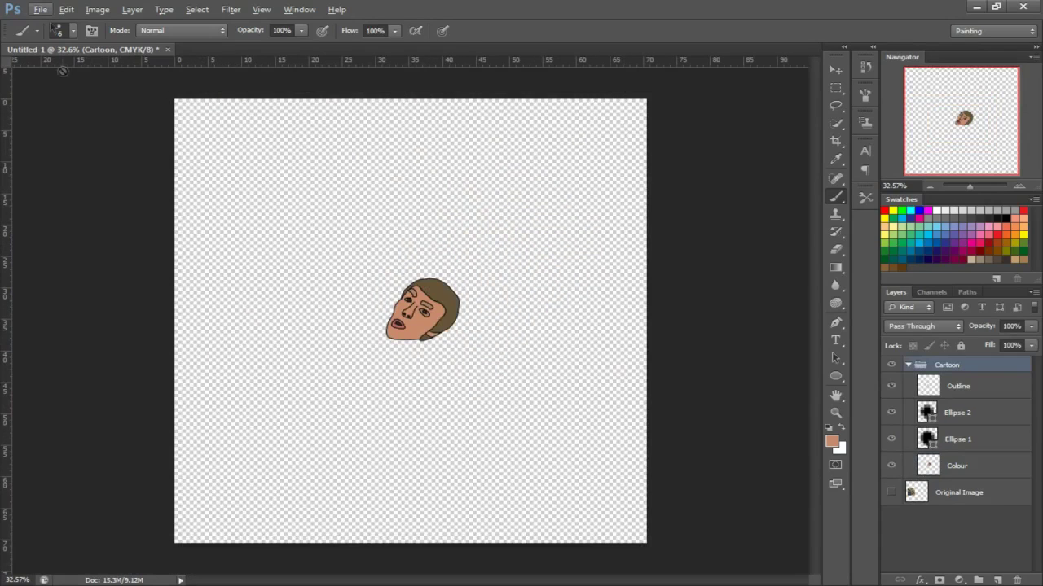
- Begin saving the document under a new name and create and open a Desktop folder named Youtube Cartoon as its location
click(39, 9)
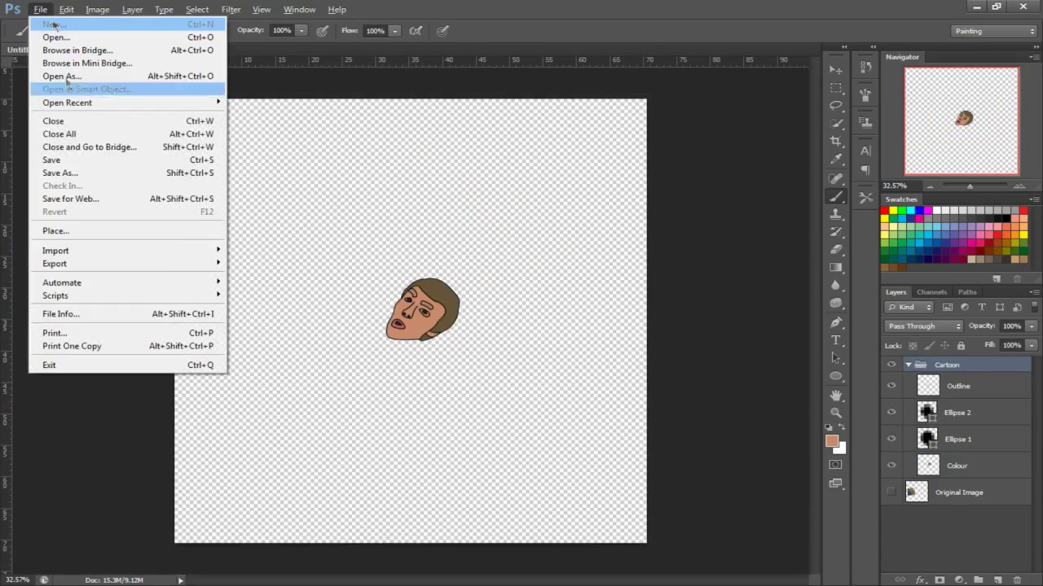
click(61, 173)
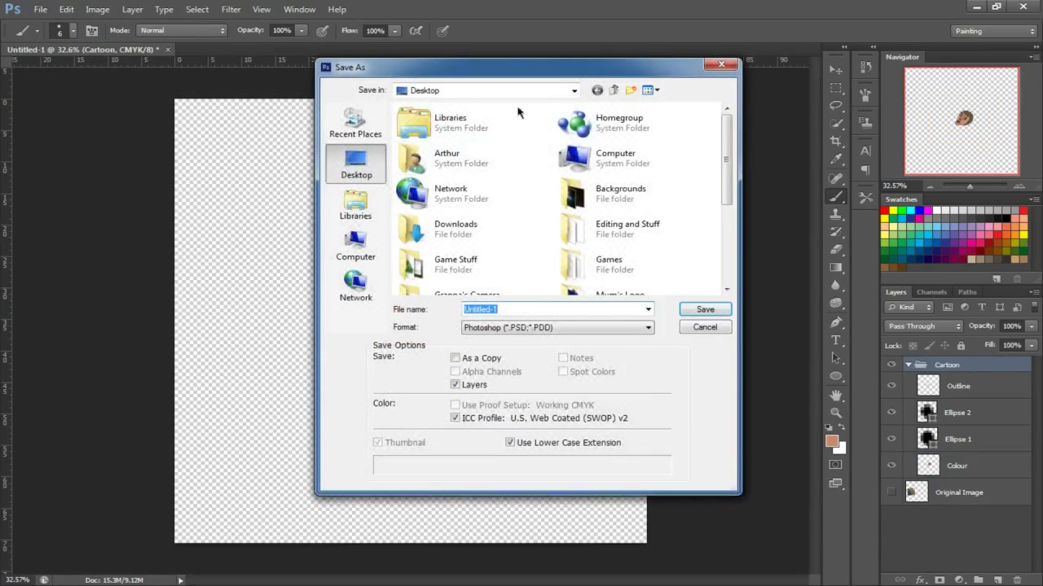
click(631, 89)
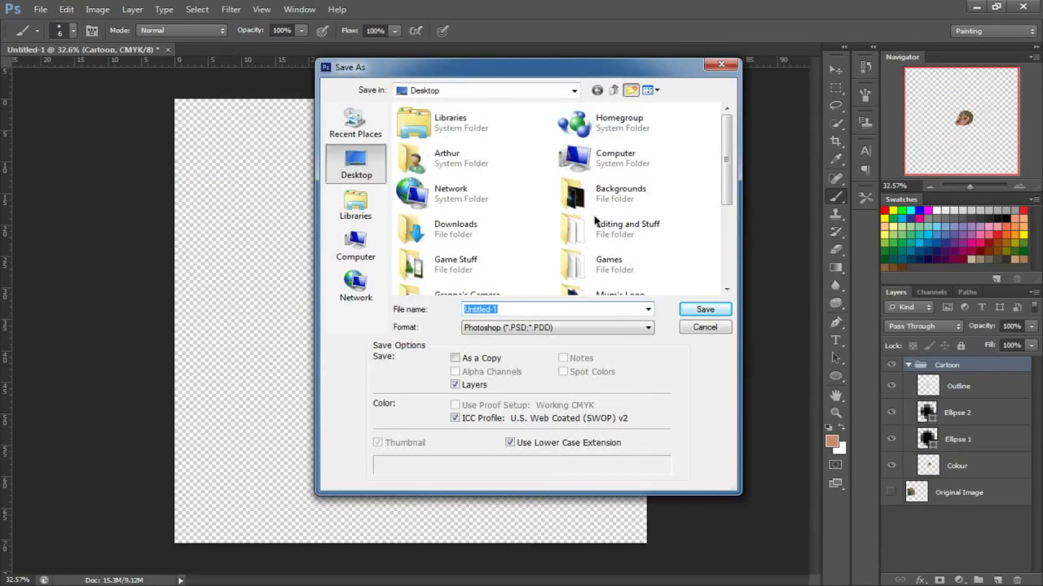
text(Y)
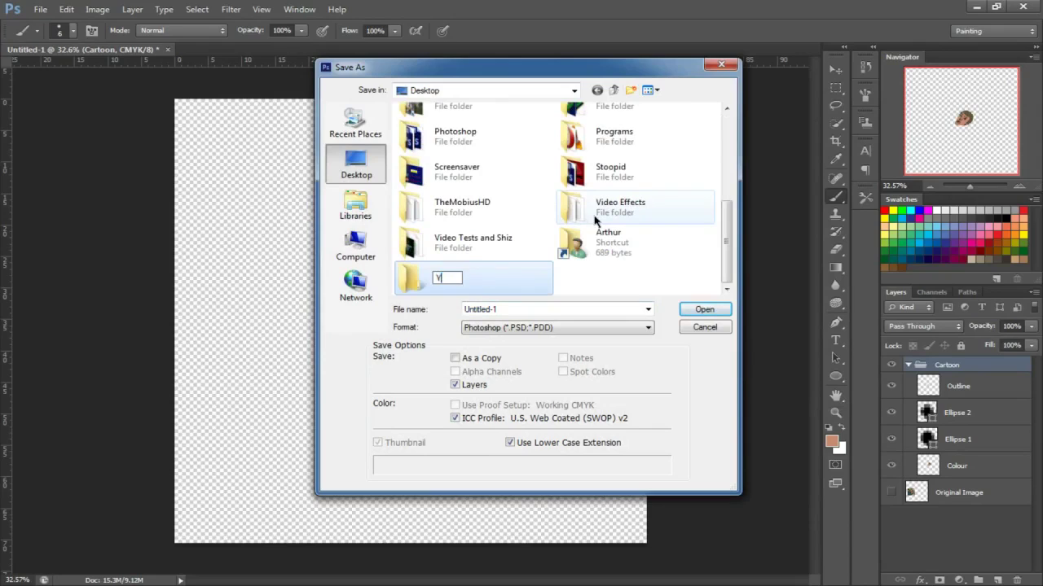
text(outube Cartoon)
key(Return)
key(Return)
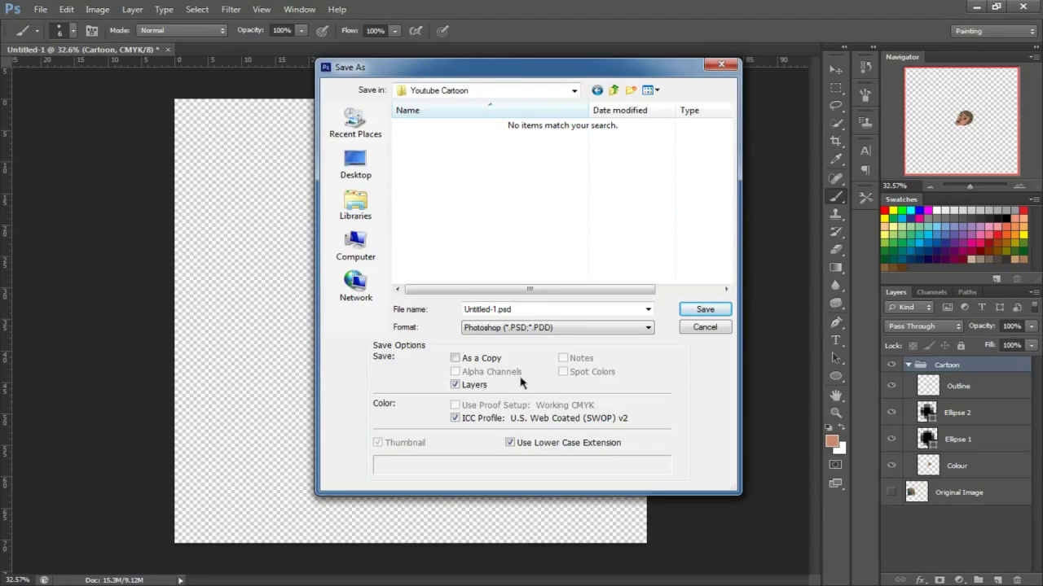
- Name the file Cartoon and save it in Photoshop PSD format with its layers in the Youtube Cartoon folder
double_click(561, 310)
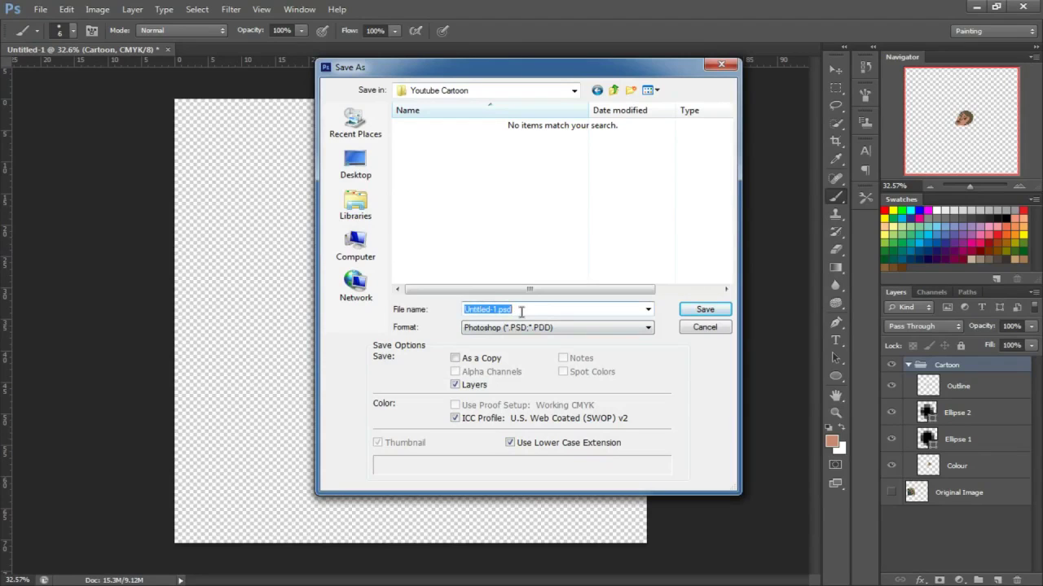
text(Car)
key(Return)
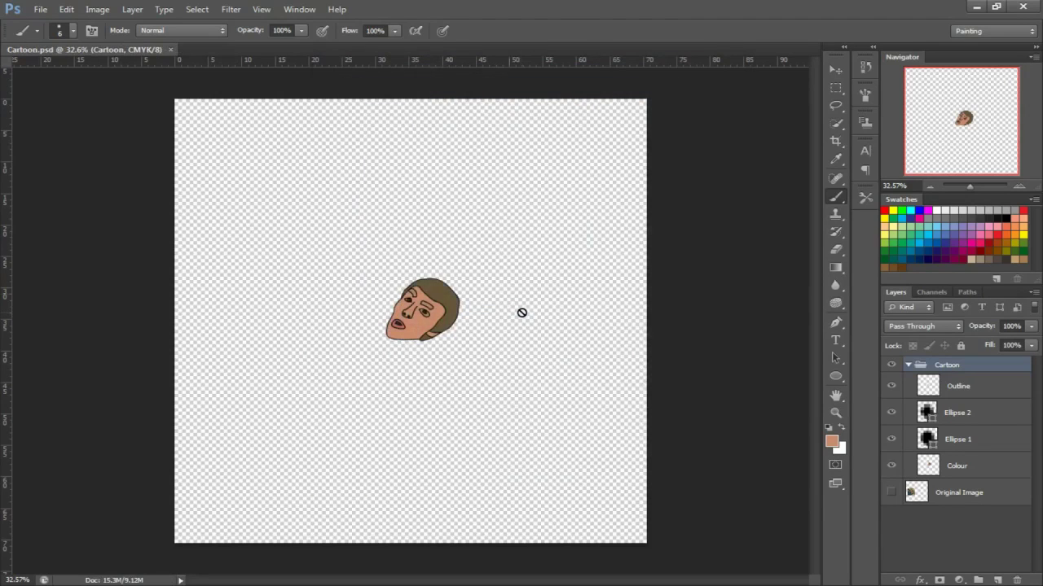
- Save a copy of the document as Cartoon.jpg in JPEG format in the Youtube Cartoon folder
click(50, 11)
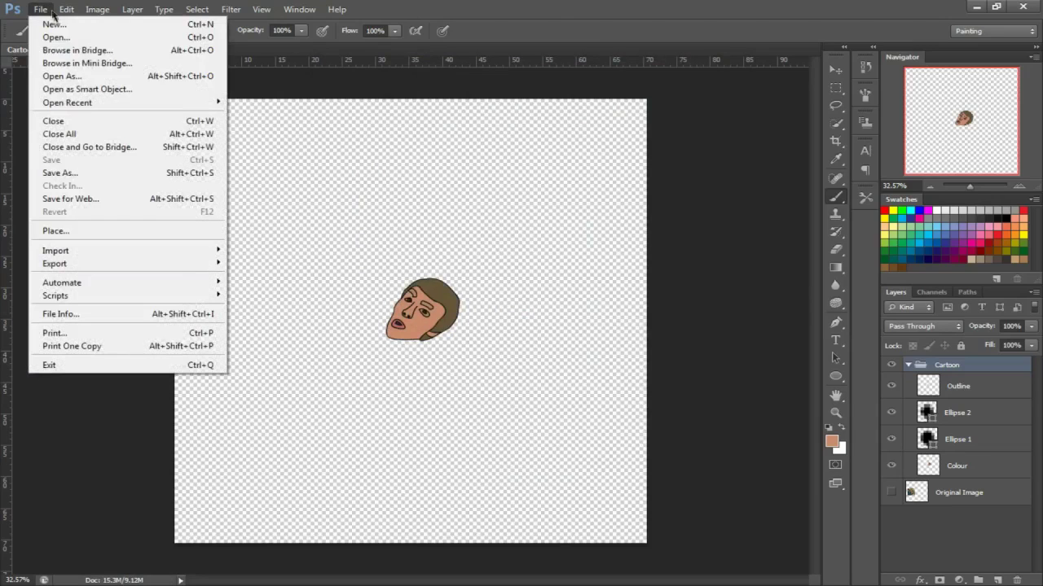
click(72, 174)
click(552, 212)
click(566, 327)
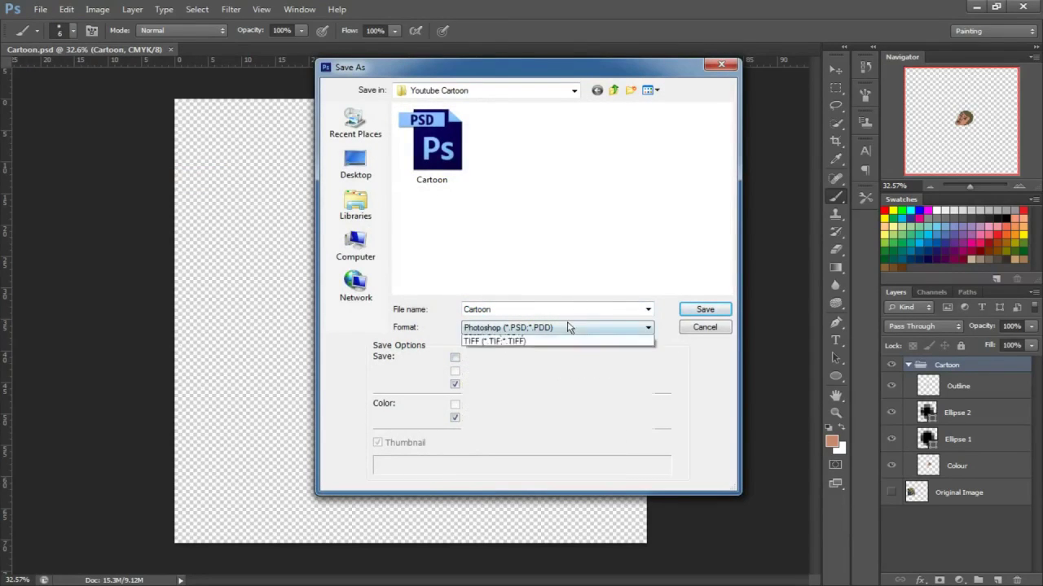
click(570, 390)
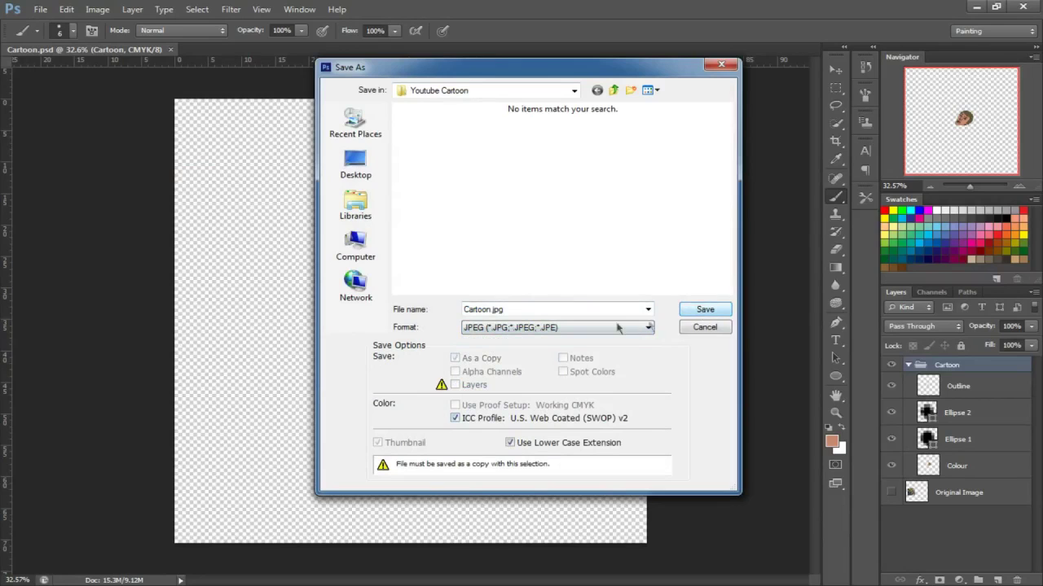
click(704, 310)
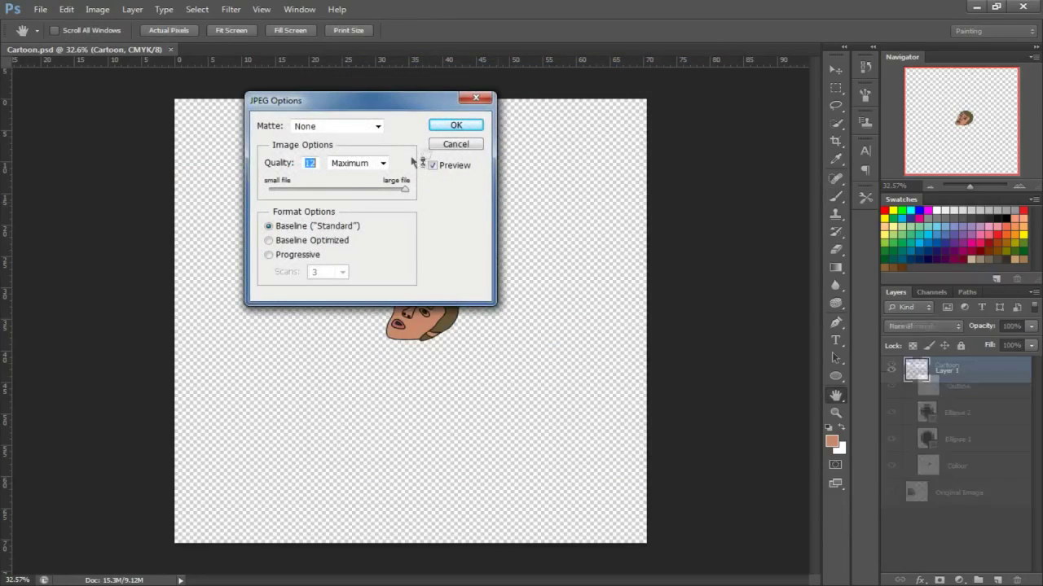
- Set the JPEG quality to 12, Maximum, with the Baseline ("Standard") format and accept the JPEG options
mouse_move(405, 189)
mouse_down()
mouse_move(291, 190)
mouse_move(415, 189)
mouse_up()
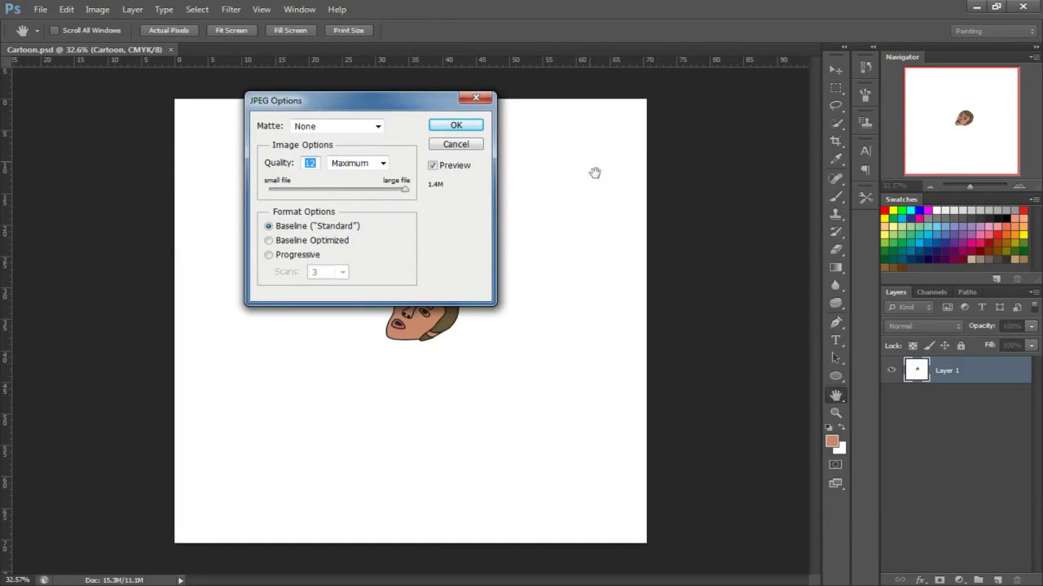
drag(399, 192, 226, 199)
drag(381, 189, 408, 192)
click(382, 164)
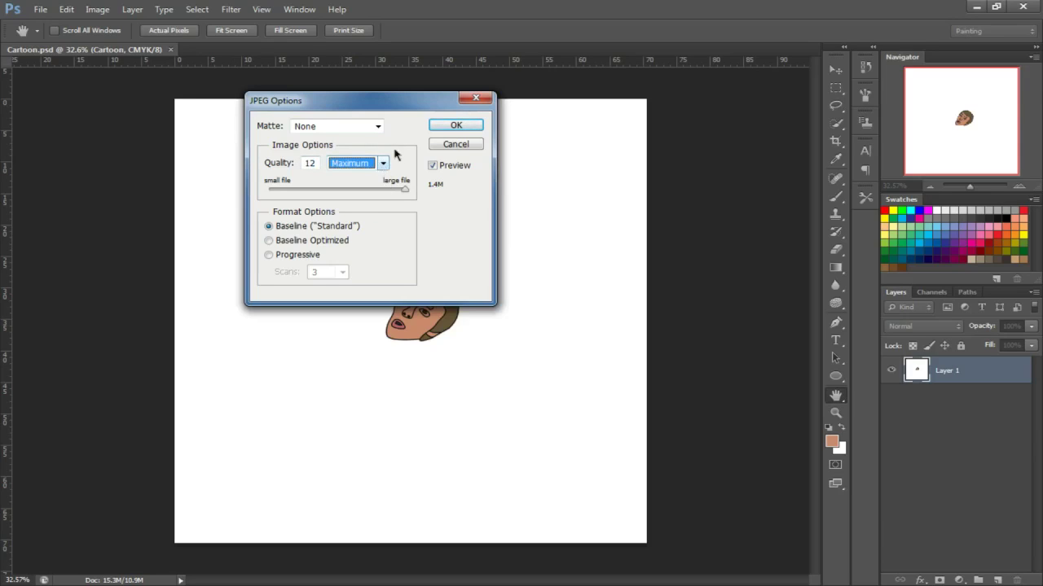
click(456, 125)
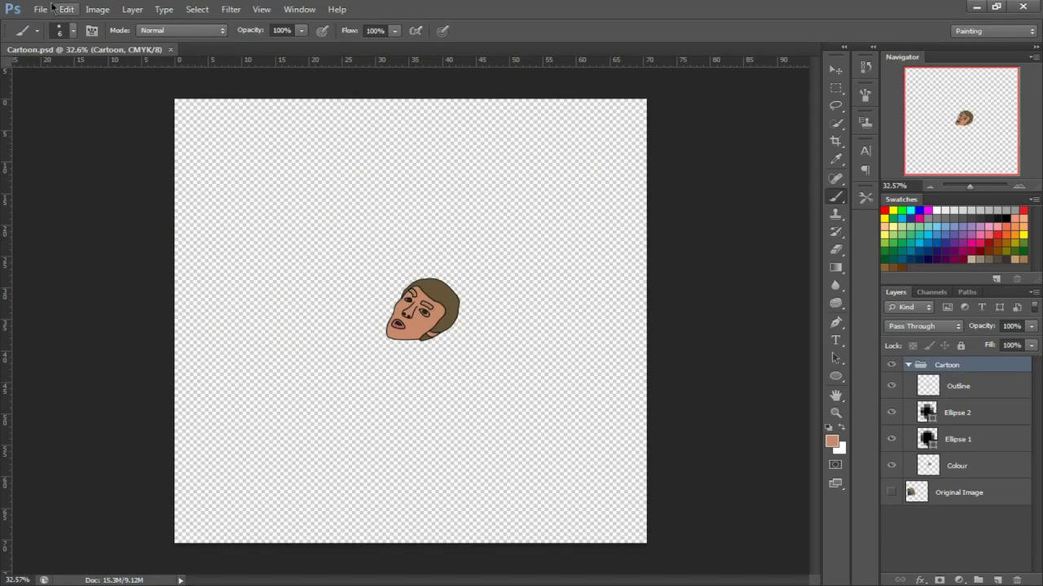
key(v)
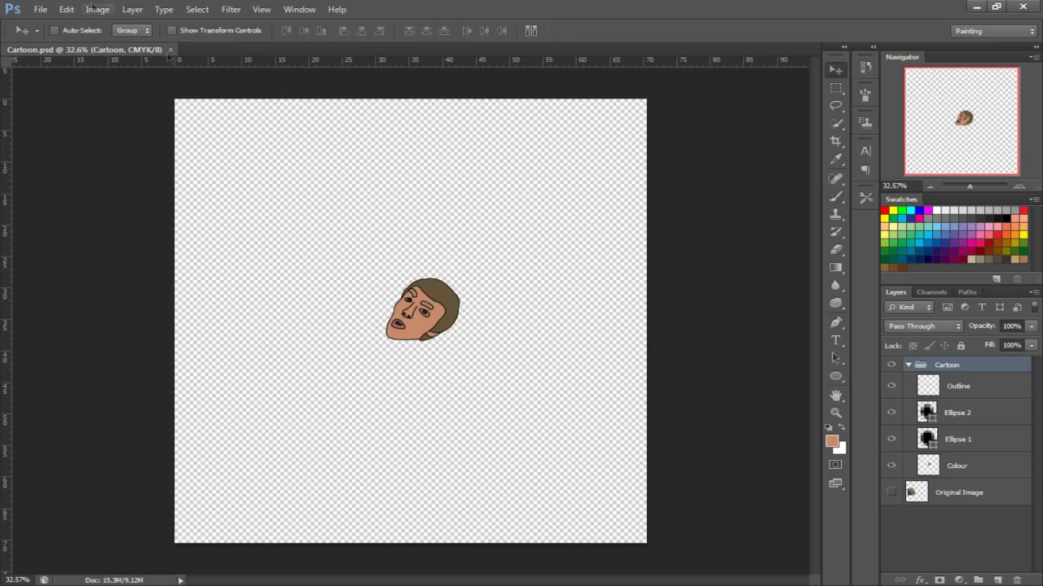
click(39, 8)
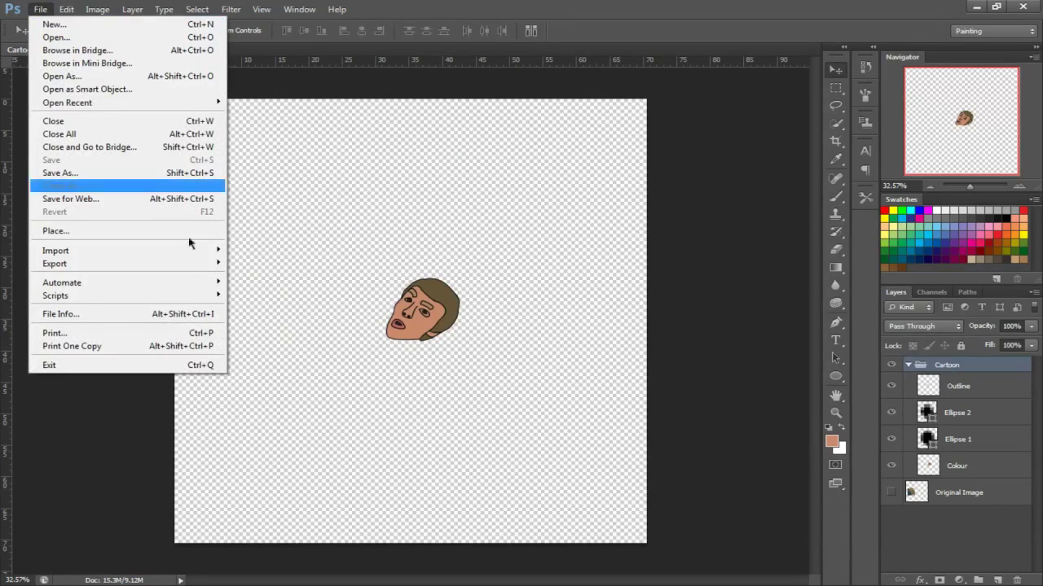
click(61, 172)
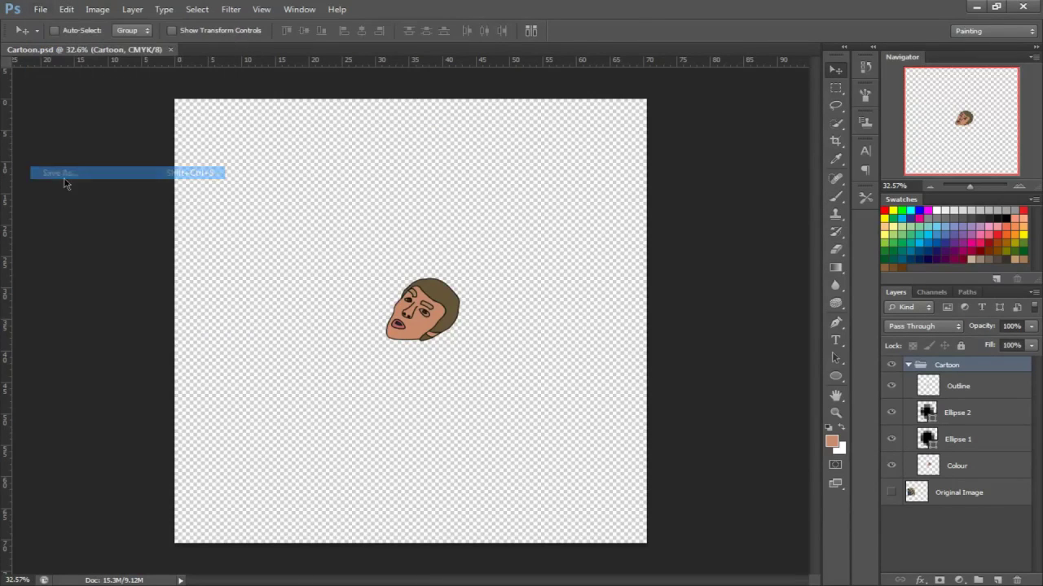
click(559, 327)
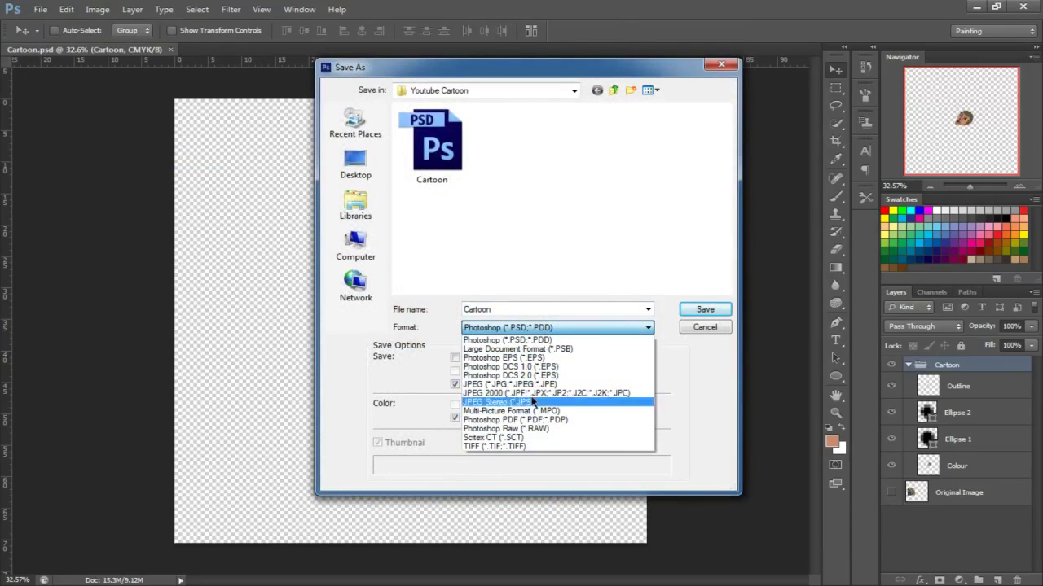
key(Escape)
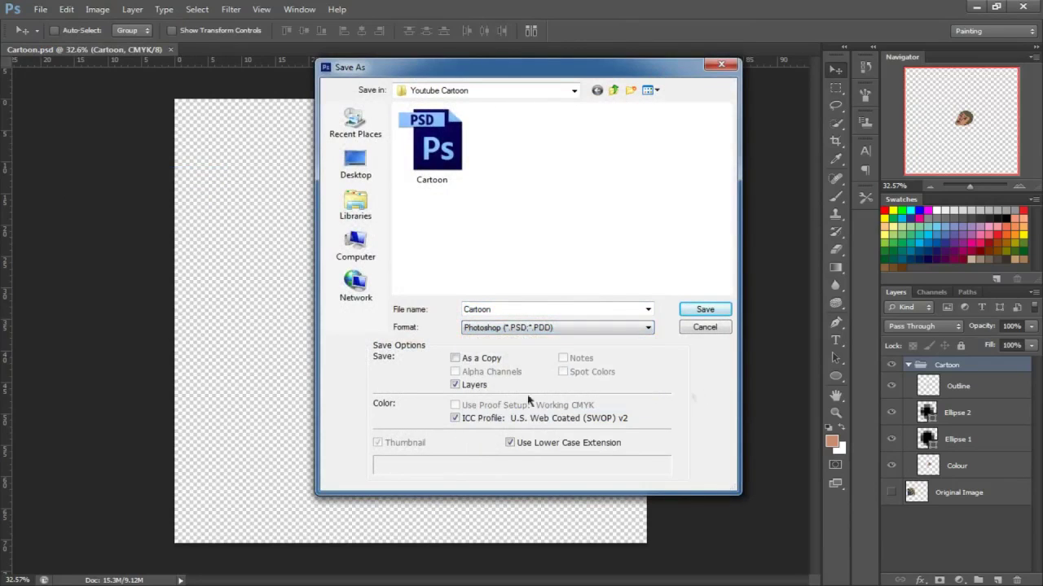
click(455, 385)
click(493, 329)
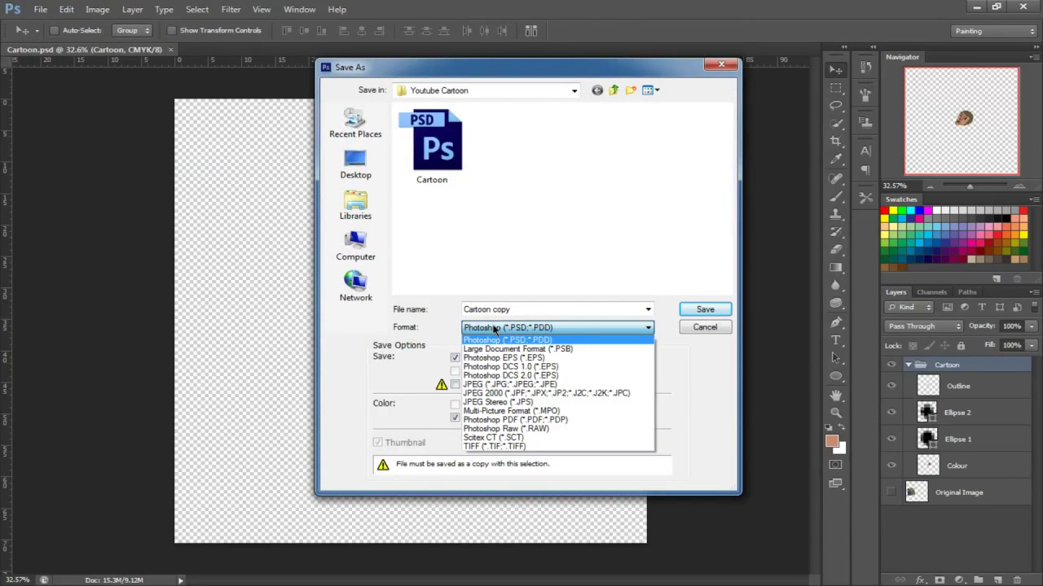
click(495, 337)
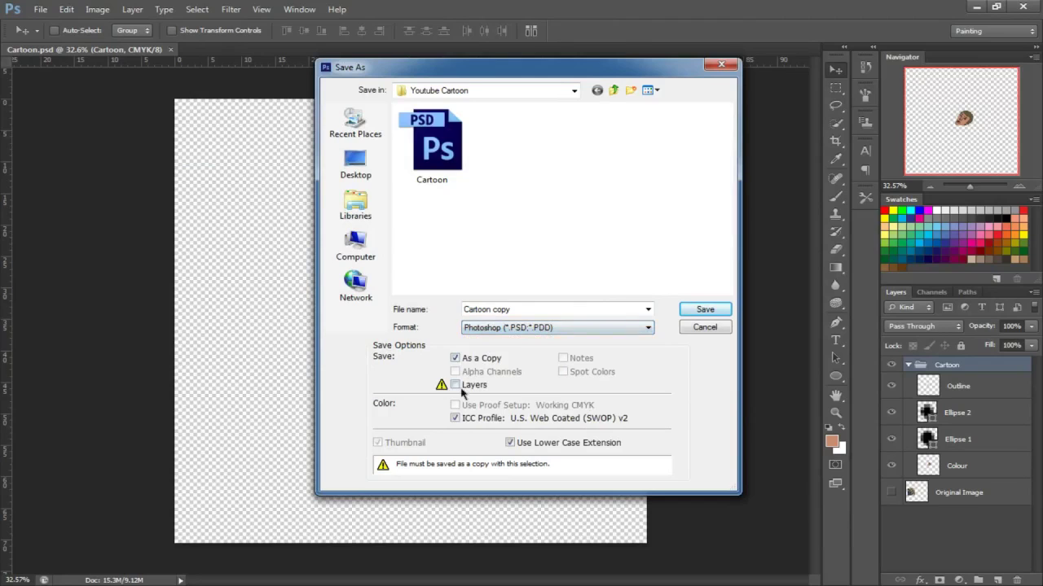
click(454, 385)
click(694, 327)
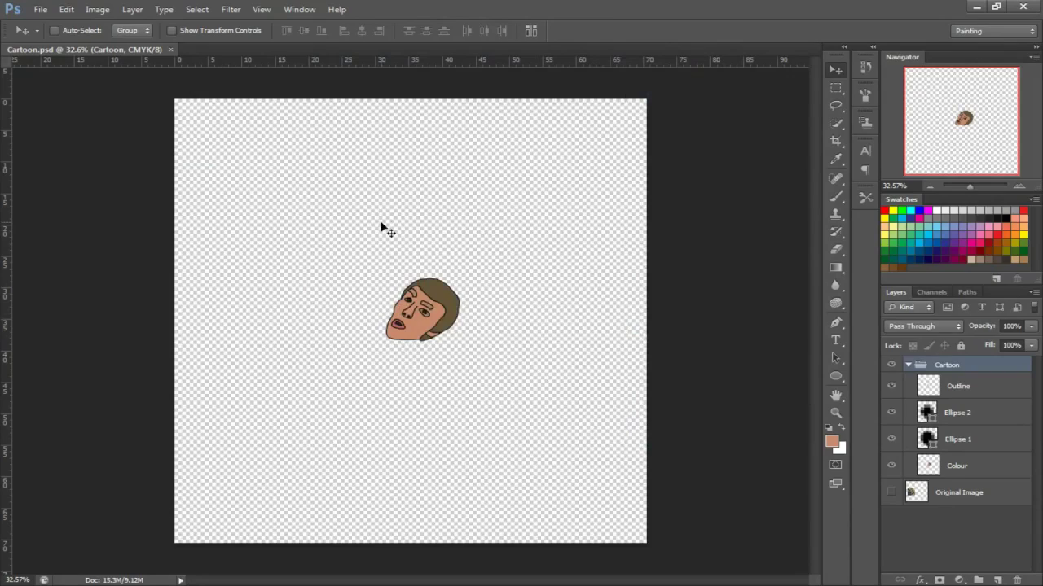
alt+scroll(456, 318, up, 3)
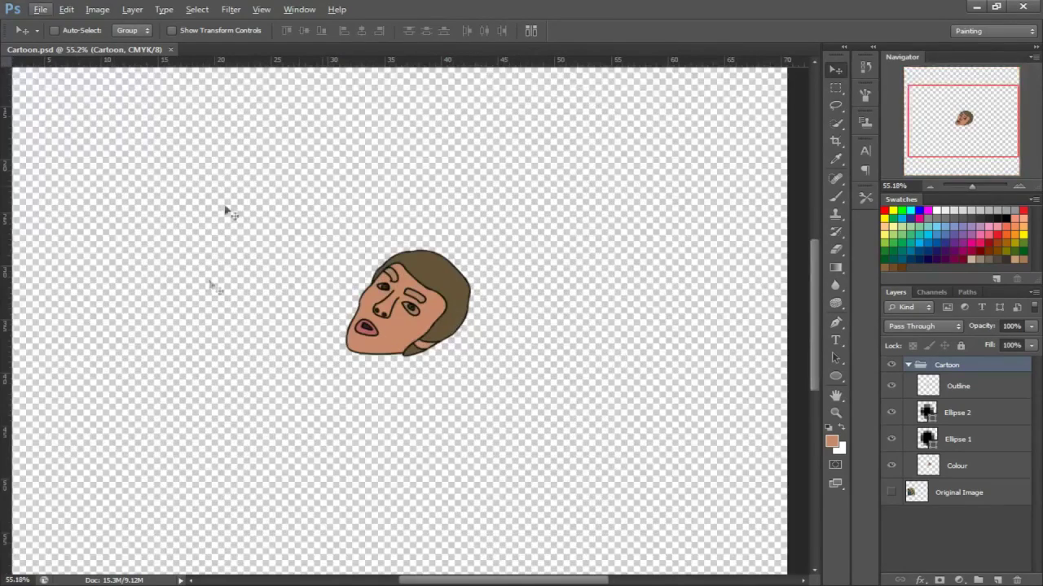
alt+scroll(318, 343, down, 3)
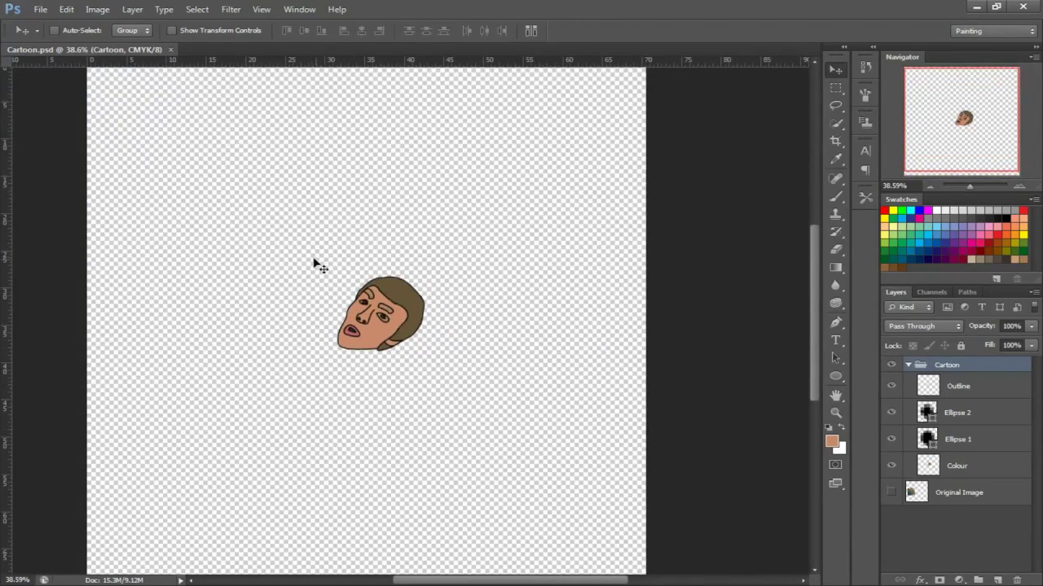
alt+scroll(312, 267, down, 2)
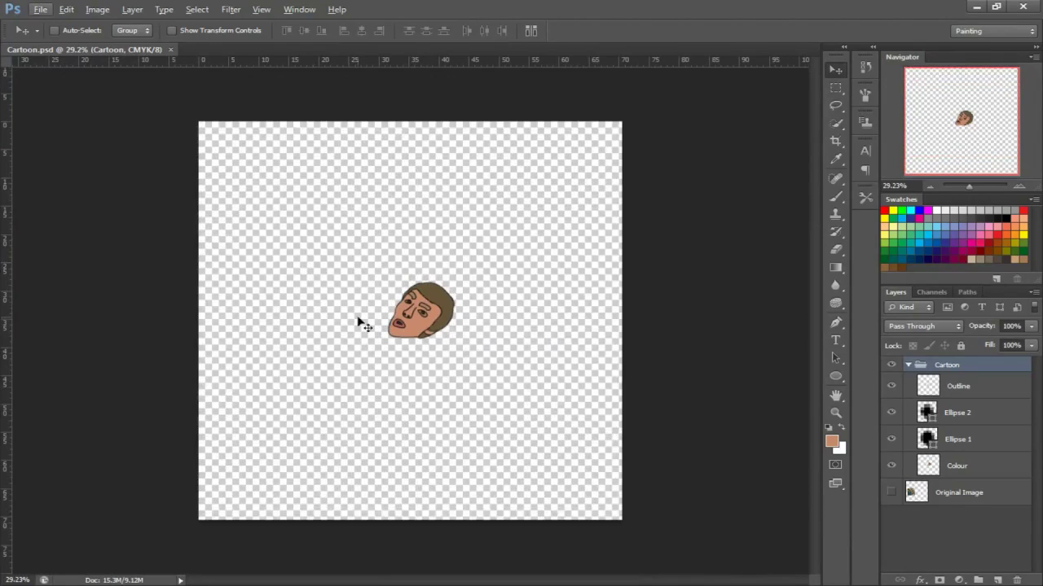